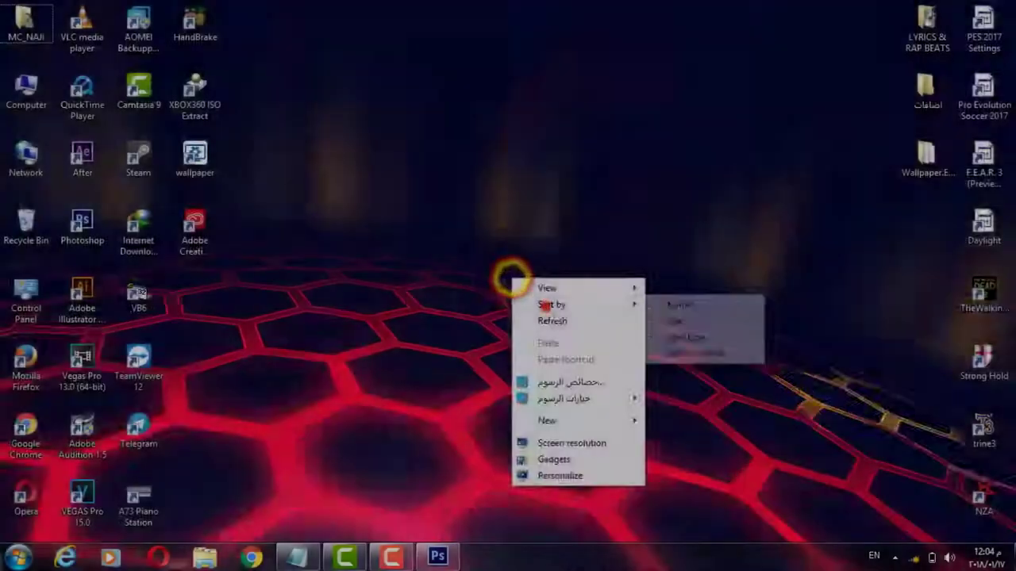
Create a new 1366 × 786 pixel document from the Web preset with a white background
left_click(544, 294)
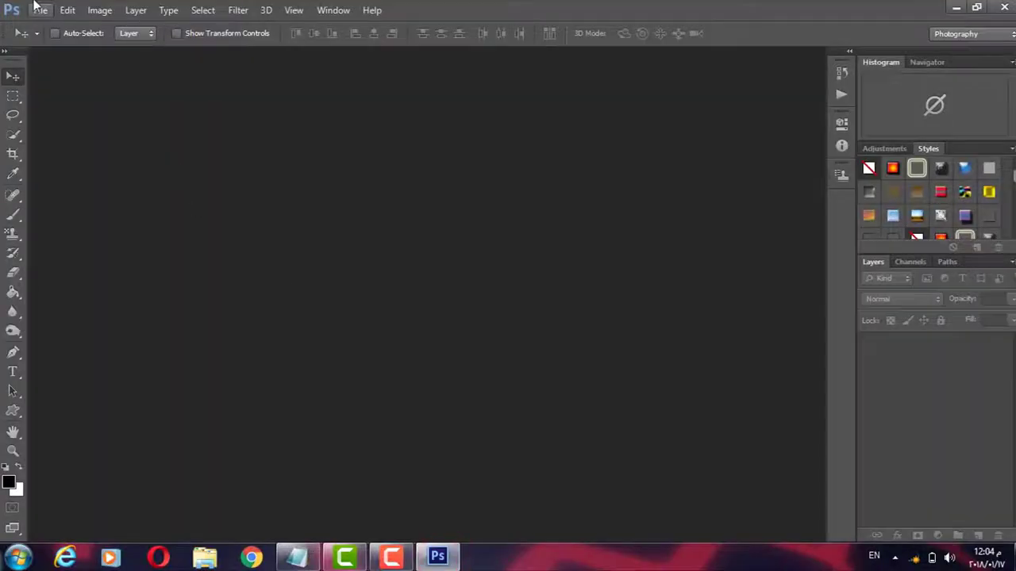
left_click(35, 10)
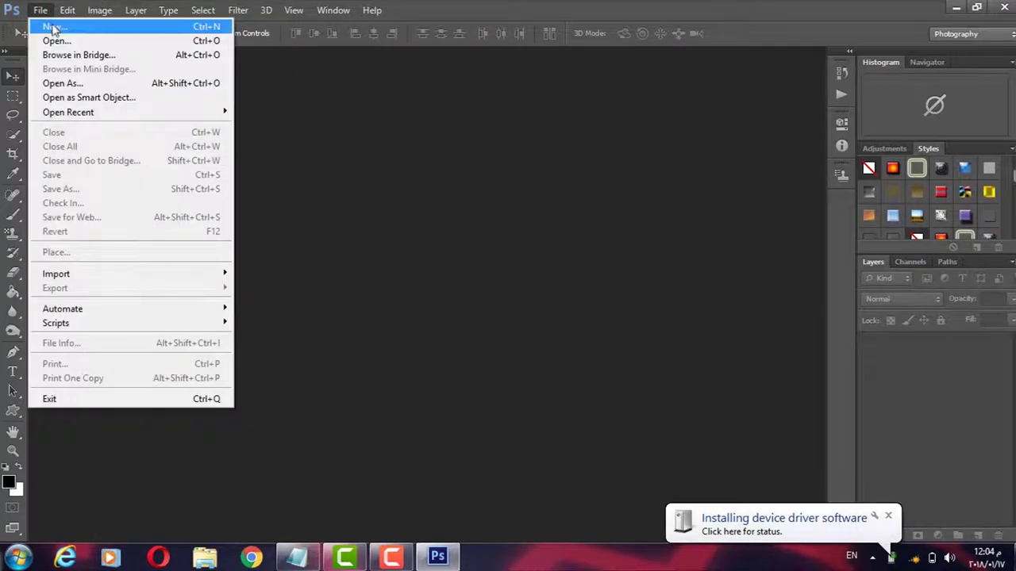
left_click(46, 28)
left_click(476, 233)
left_click(378, 335)
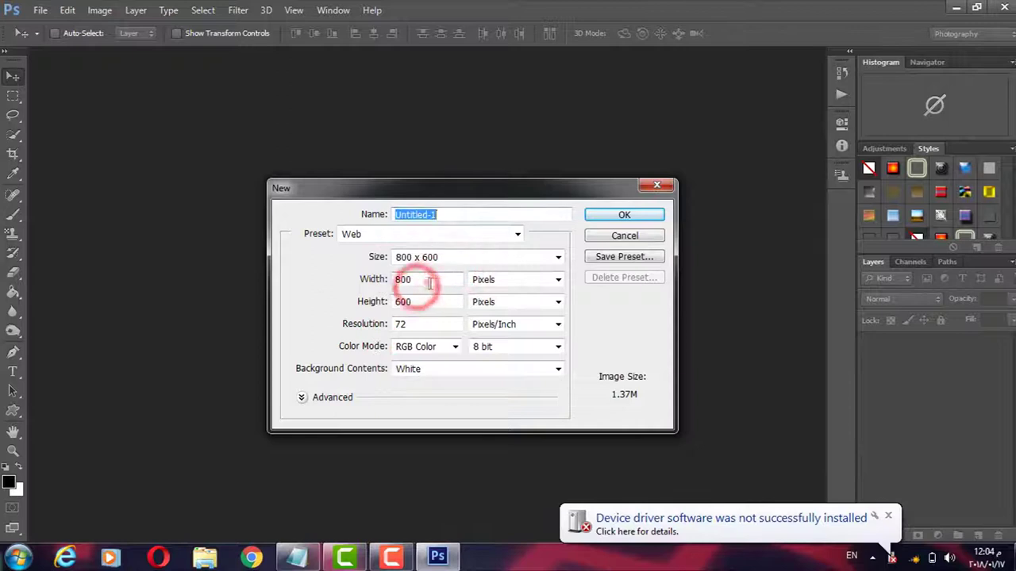
key("Tab")
type("786")
left_click(888, 518)
left_click(624, 214)
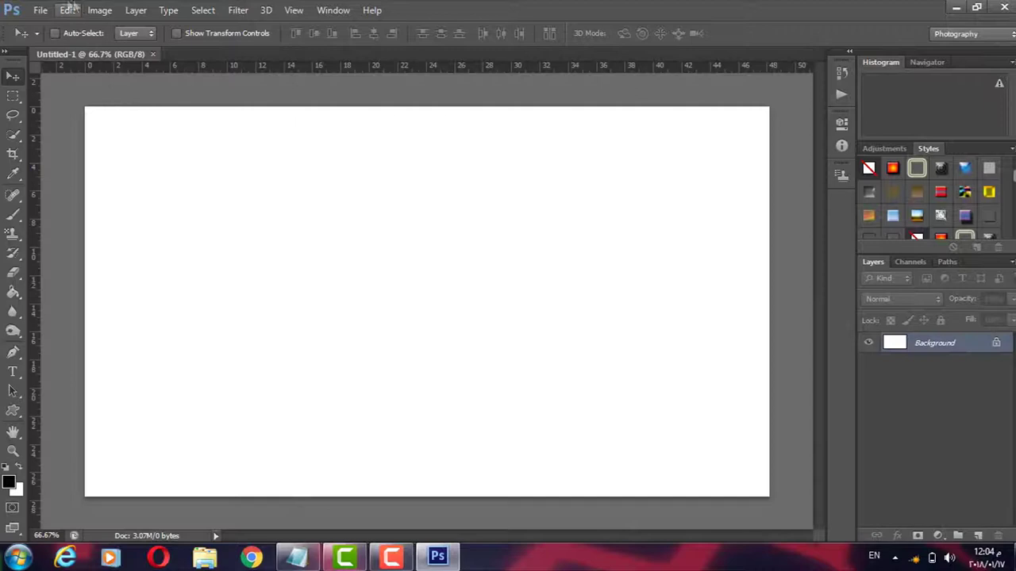
left_click(40, 10)
Browse the Open dialog to the folder holding the smoke, sparks, alley and Messi images
left_click(36, 38)
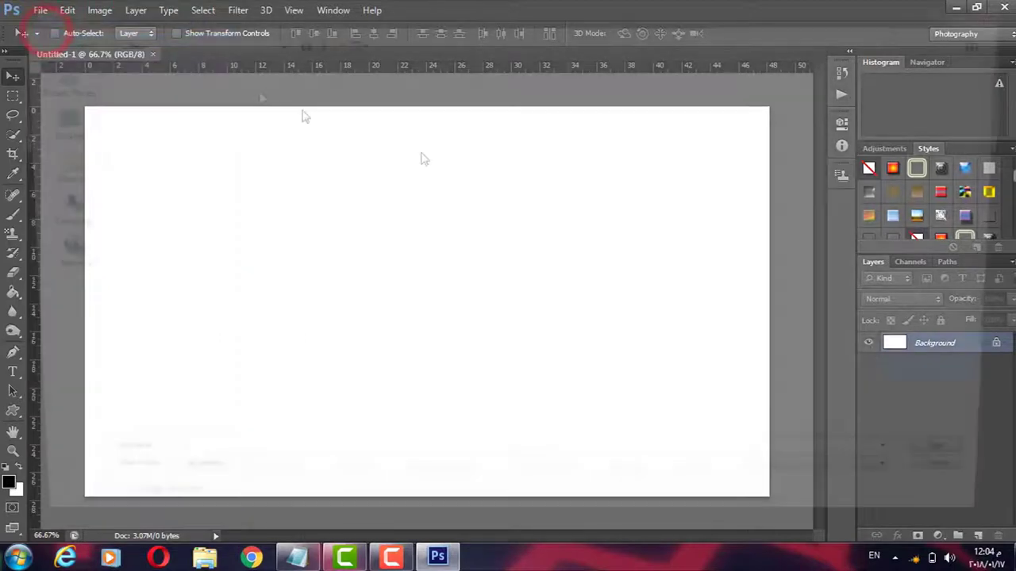
scroll(976, 159, "down", 5)
scroll(970, 227, "down", 5)
scroll(960, 281, "down", 3)
scroll(961, 282, "down", 3)
scroll(467, 405, "down", 3)
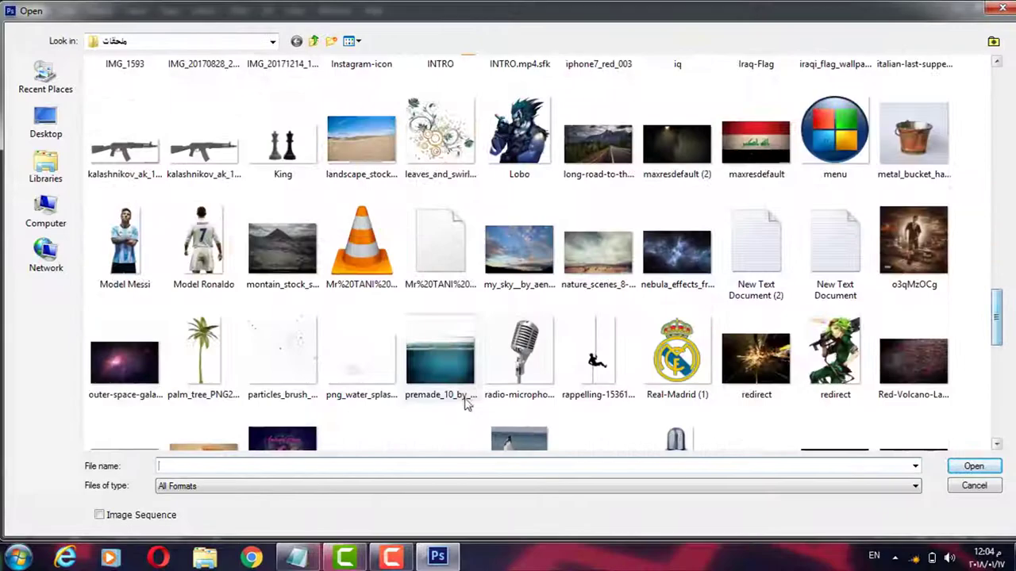
mouse_move(1001, 306)
left_mouse_down()
mouse_move(967, 381)
mouse_move(951, 123)
mouse_move(989, 136)
mouse_move(984, 200)
mouse_move(1008, 355)
mouse_move(887, 339)
left_mouse_up()
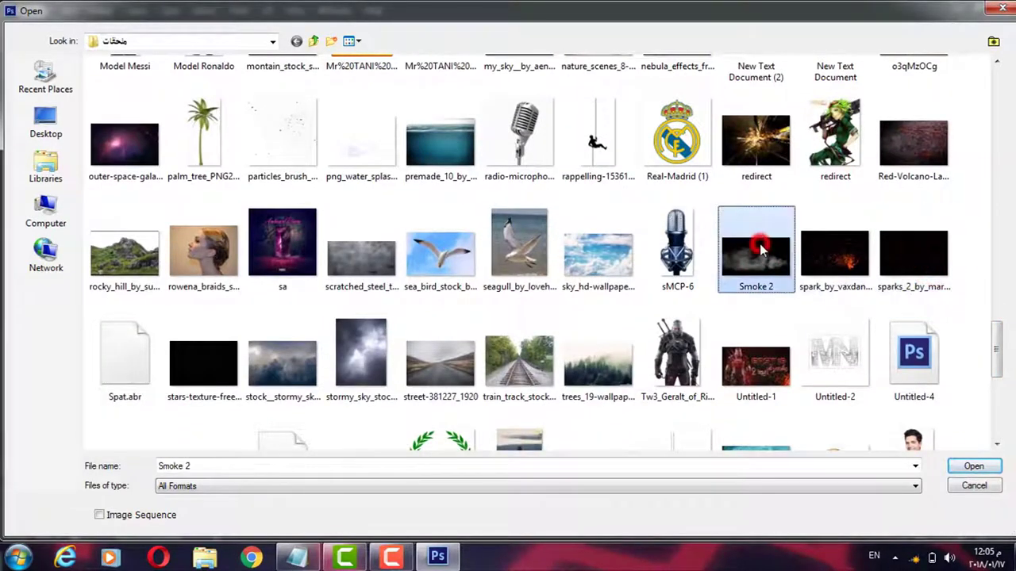
left_click(939, 253, "ctrl")
mouse_move(998, 342)
left_mouse_down()
mouse_move(981, 180)
mouse_move(957, 397)
mouse_move(997, 238)
left_mouse_up()
Open Smoke 2, both spark images, the brick alley photo and Model Messi together
left_click(755, 213)
left_click(861, 222, "ctrl")
left_click(913, 213, "ctrl")
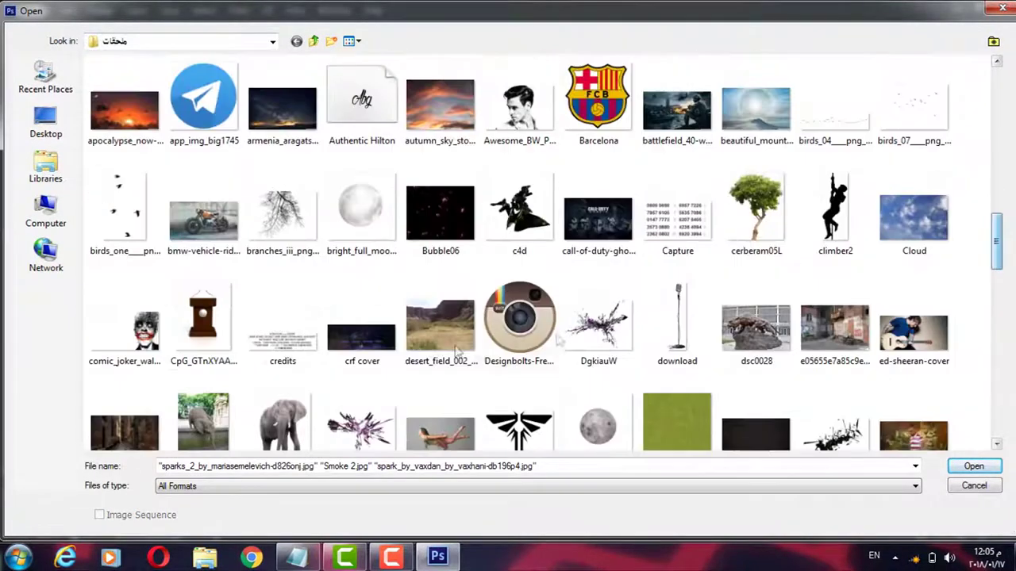
left_click(125, 410, "ctrl")
scroll(991, 238, "down", 10)
scroll(991, 238, "up", 1)
left_click(129, 227, "ctrl")
key("Return")
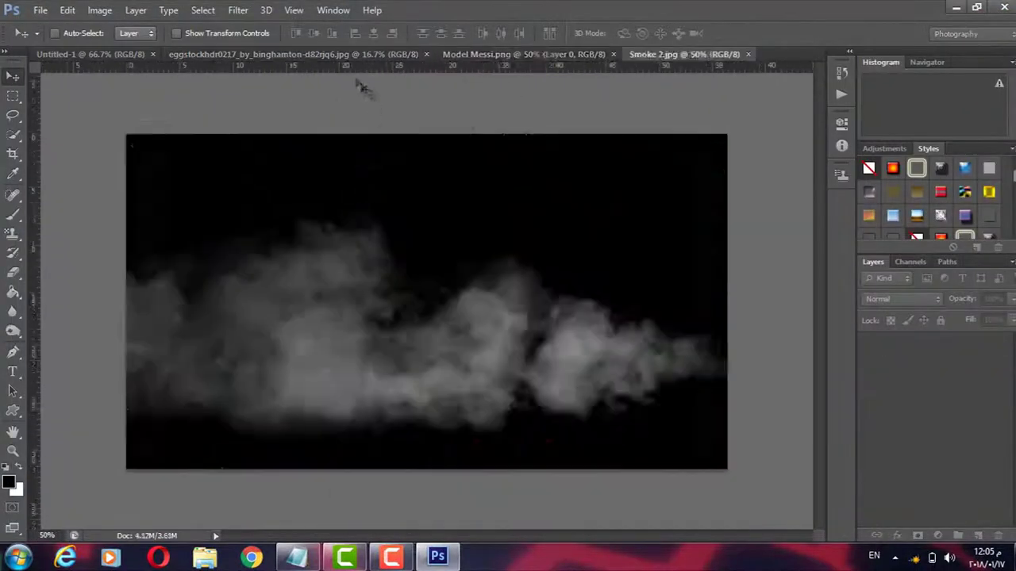
Copy the brick alley photo into the poster and scale it to fill the canvas
mouse_move(79, 54)
left_mouse_down()
mouse_move(249, 109)
mouse_move(390, 188)
mouse_move(388, 176)
mouse_move(386, 187)
left_mouse_up()
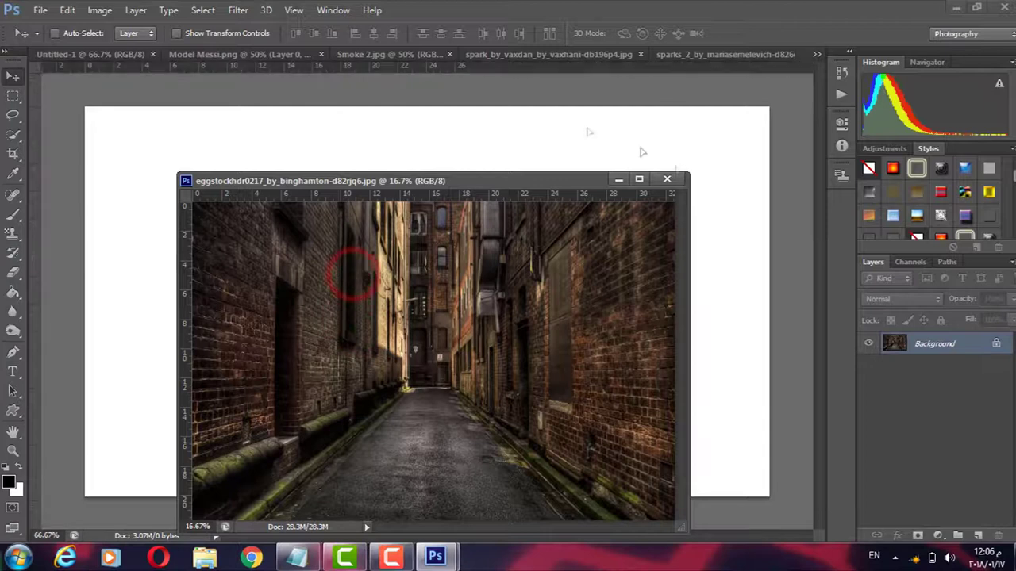
left_click_drag(358, 325, 585, 129)
left_click(667, 179)
key("ctrl+t")
key("ctrl+minus")
key("ctrl+minus")
key("ctrl+minus")
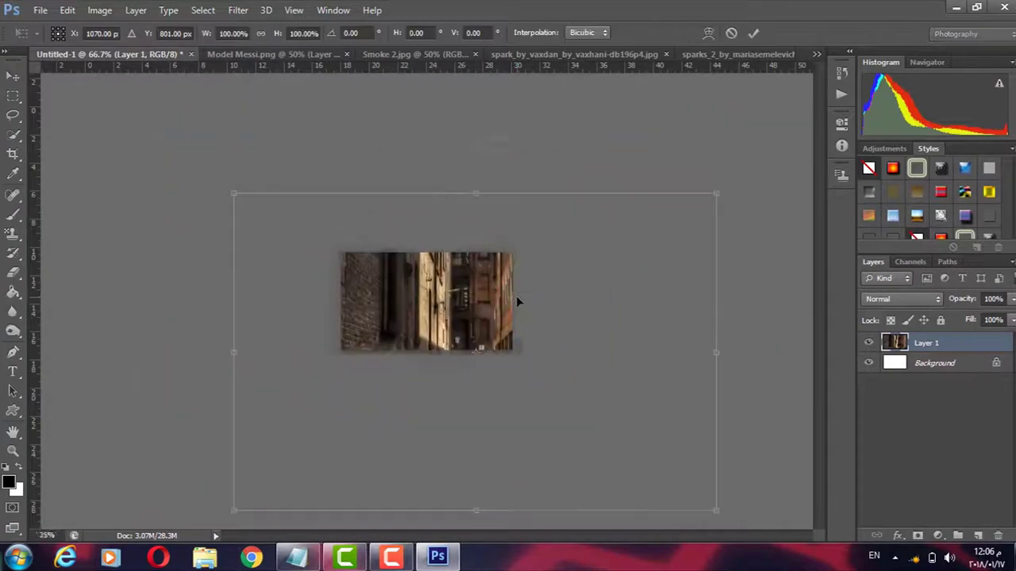
key("ctrl+minus")
left_click_drag(648, 459, 491, 337)
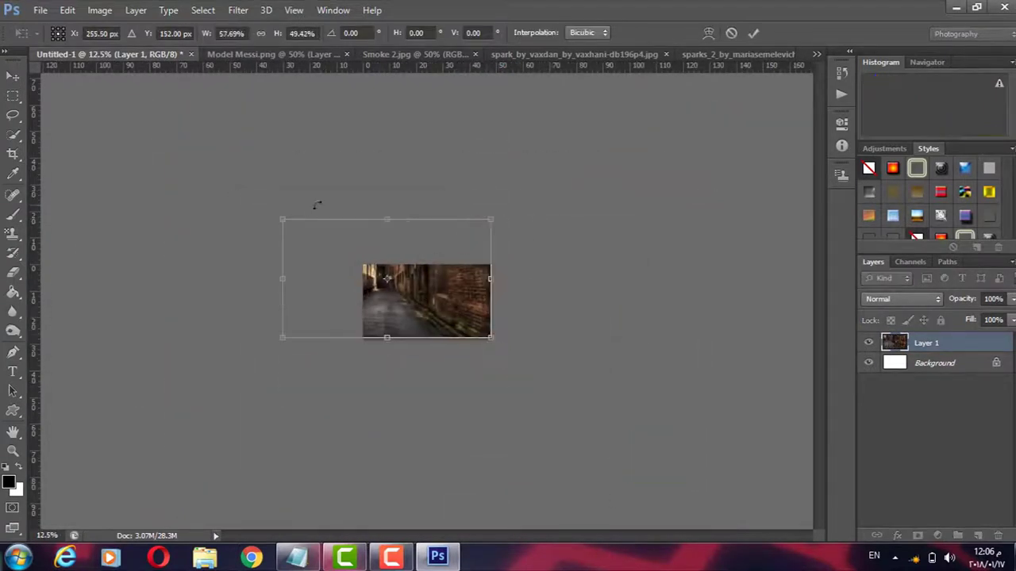
key("ctrl+plus")
key("ctrl+plus")
key("ctrl+plus")
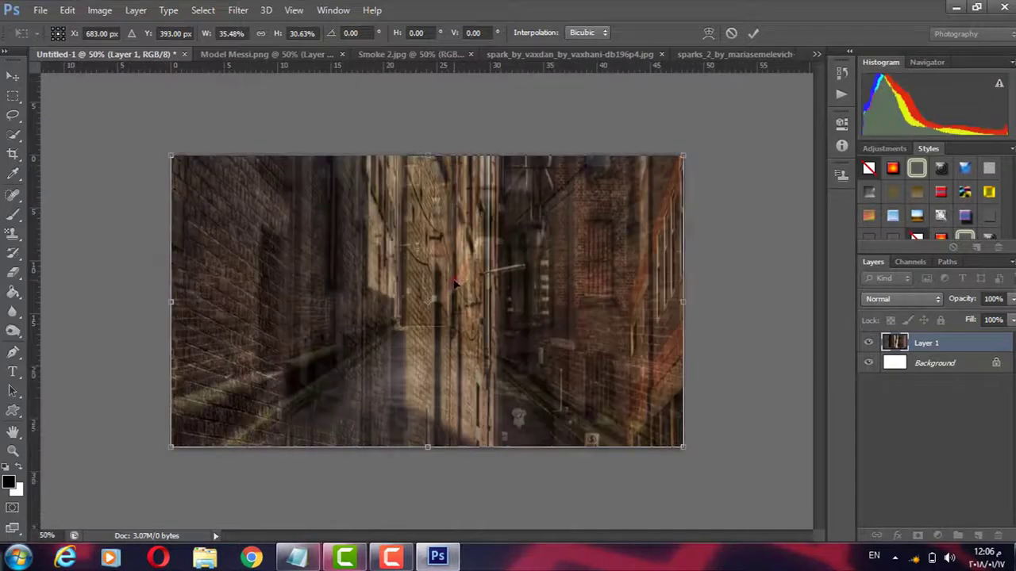
key("Return")
Bring Messi into the poster, resized to the poster height and centred
left_click(289, 54)
mouse_move(408, 164)
left_mouse_down()
mouse_move(406, 262)
mouse_move(373, 131)
left_mouse_up()
key("ctrl+minus")
key("ctrl+minus")
key("ctrl+t")
left_click_drag(387, 201, 397, 224)
left_click_drag(470, 402, 458, 374)
left_click_drag(463, 220, 455, 230)
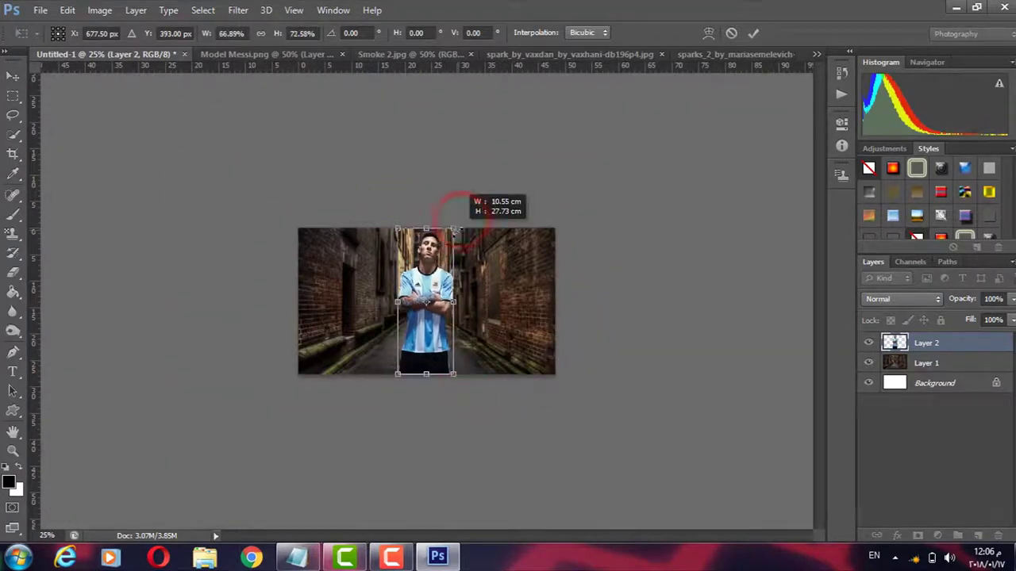
key("Return")
key("ctrl+plus")
key("ctrl+plus")
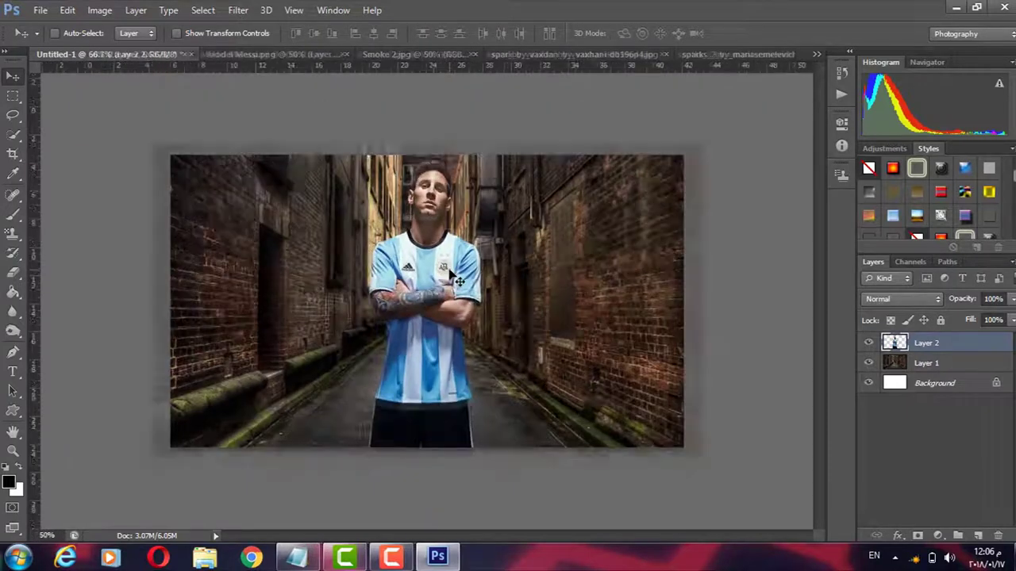
key("ctrl+t")
left_click_drag(480, 302, 487, 302)
key("Return")
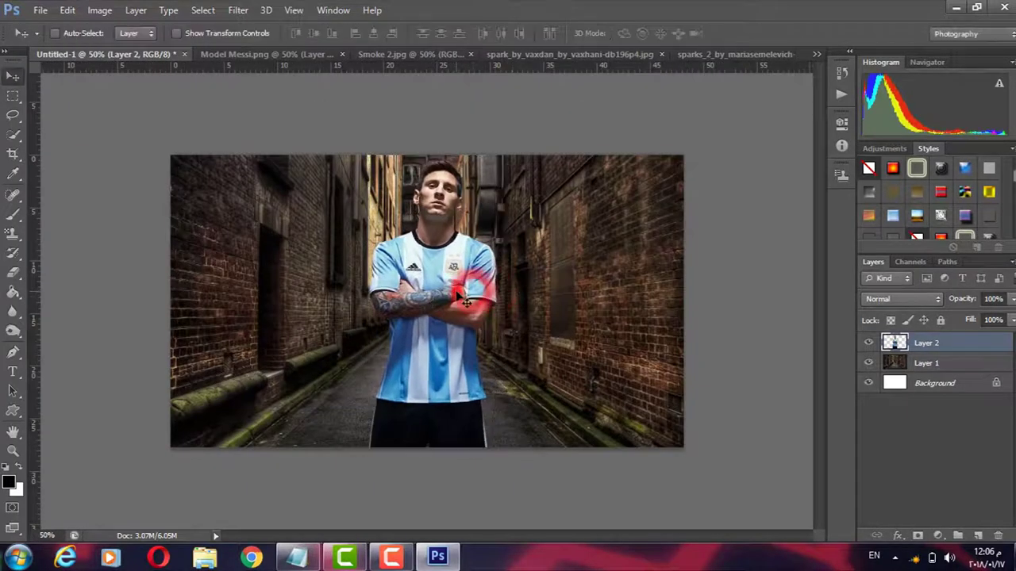
left_click(322, 54)
Close the Model Messi source image and return to the Untitled-1 poster
left_click(365, 53)
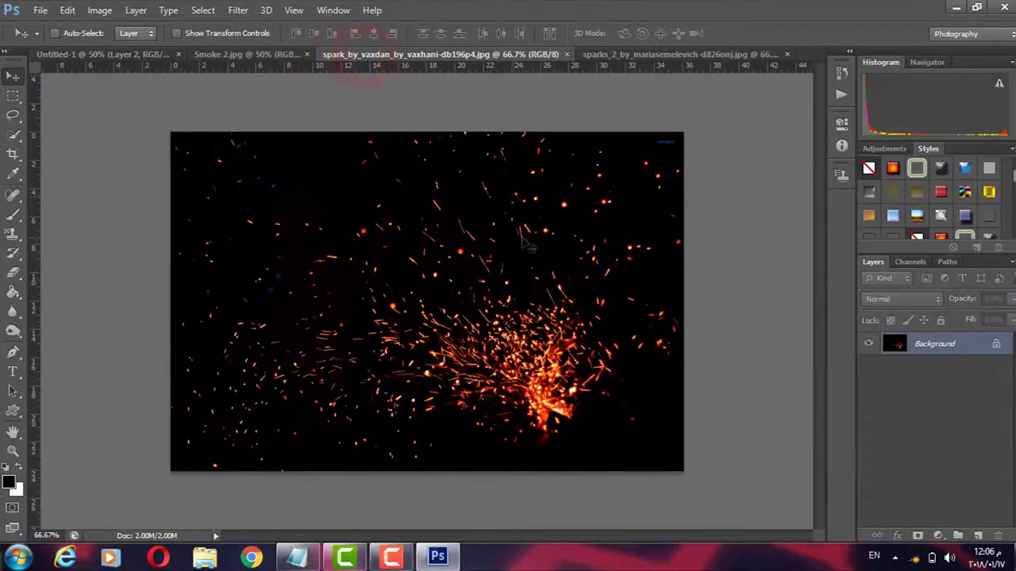
left_click(625, 54)
left_click(227, 54)
left_click(79, 54)
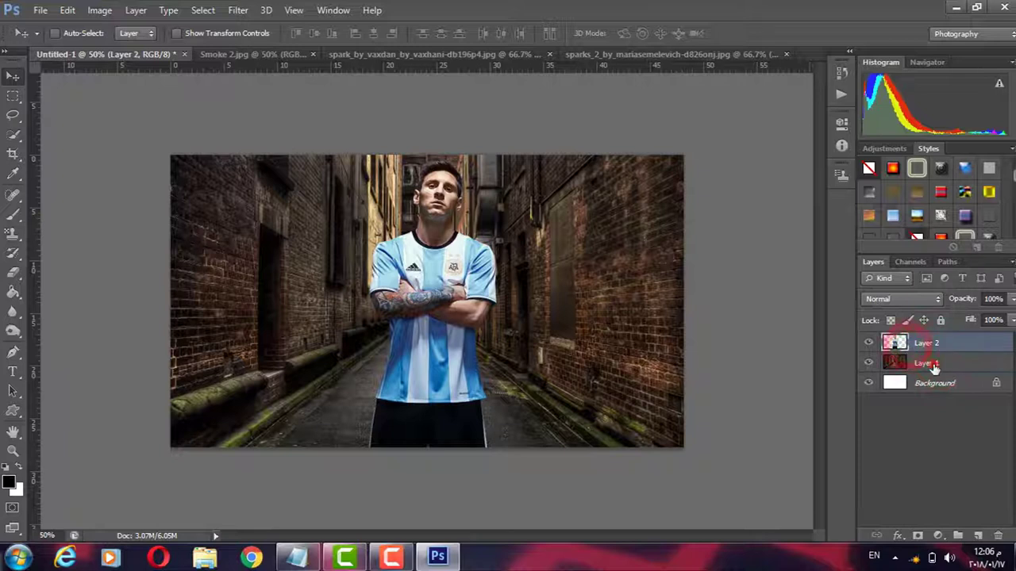
Add a Color Lookup adjustment layer using the Crisp_Winter.look 3DLUT preset
left_click(937, 536)
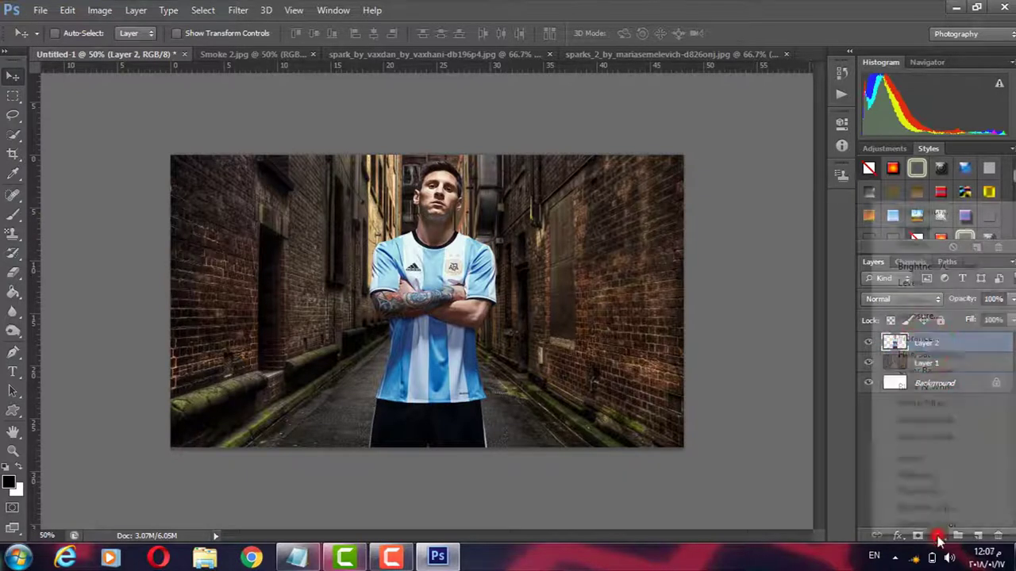
left_click(919, 437)
left_click(769, 159)
left_click(800, 248)
key("Down")
key("Down")
key("Down")
key("Down")
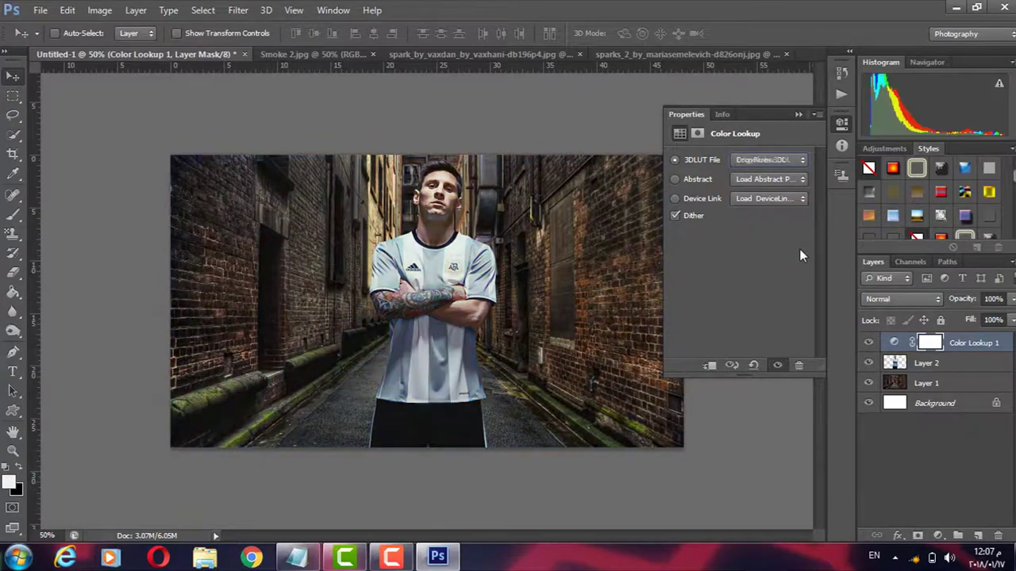
key("Down")
key("Down")
key("Down")
key("Down")
key("Down")
key("Down")
key("Down")
key("Down")
key("Down")
key("Down")
left_click(1000, 464)
Add a Curves adjustment above the alley layer with its curve pulled slightly down
left_click(962, 383)
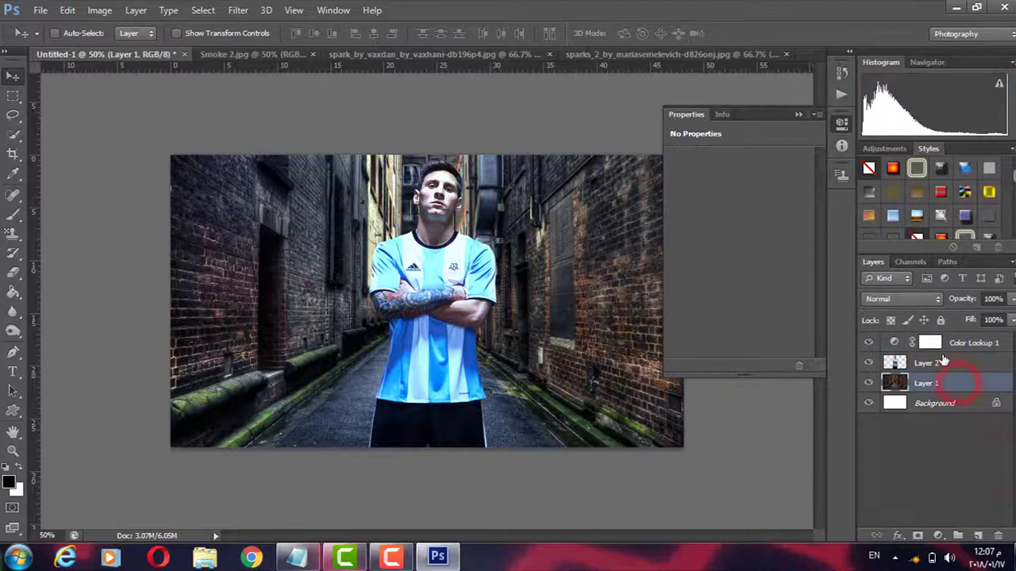
left_click(914, 337)
left_click(949, 382)
left_click(939, 535)
left_click(901, 292)
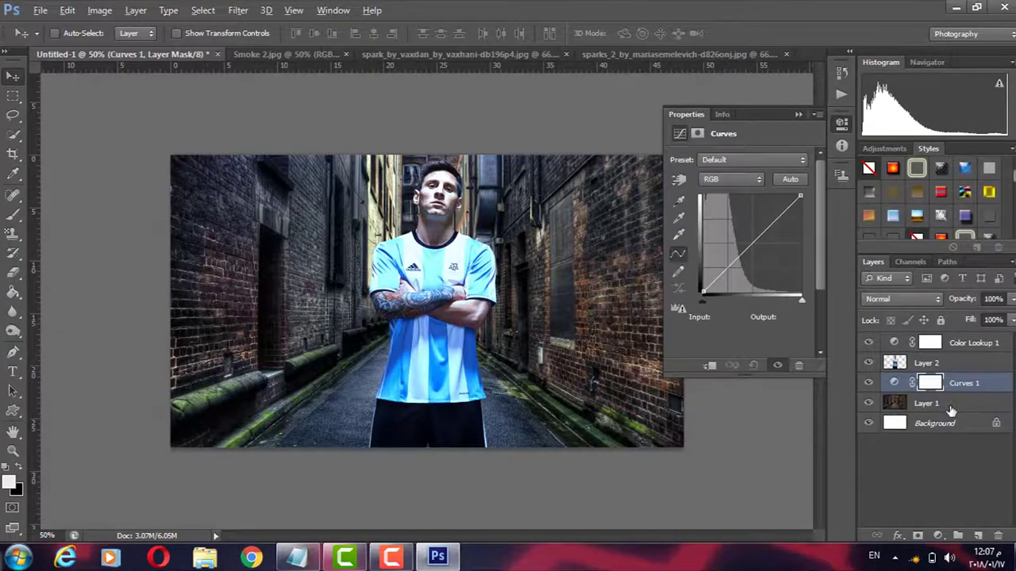
left_click_drag(762, 240, 761, 246)
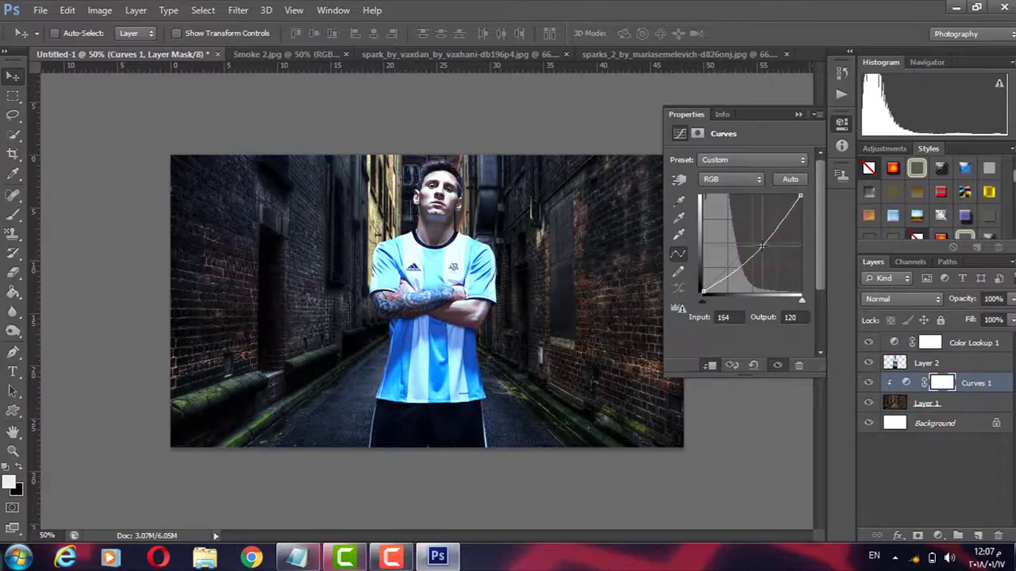
Duplicate the Curves adjustment and clip the copy to the Messi layer, Layer 2
key("ctrl+j")
left_click_drag(972, 384, 956, 373)
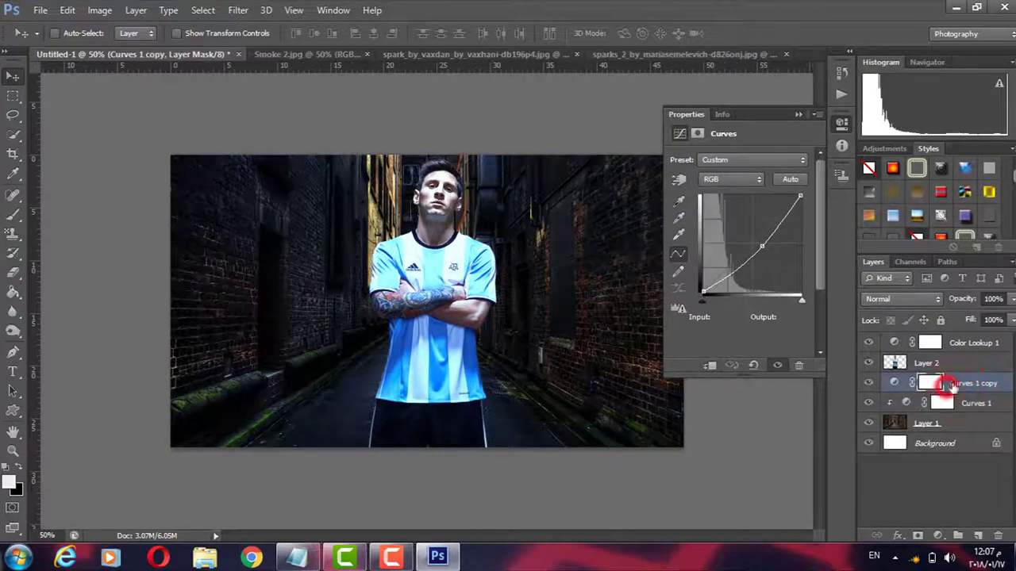
left_click(959, 373, "alt")
left_click(764, 245)
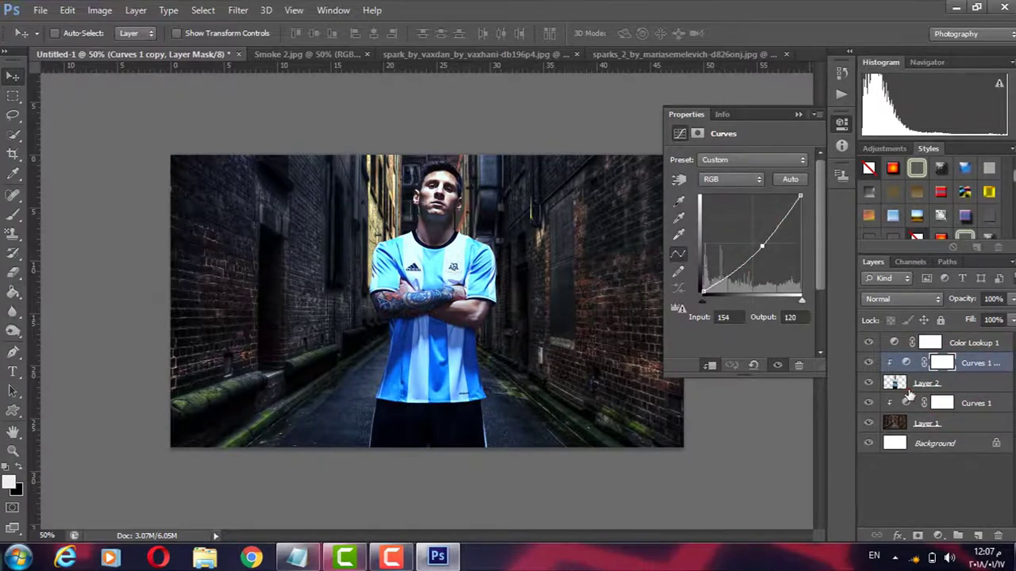
double_click(909, 389)
left_click(1010, 111)
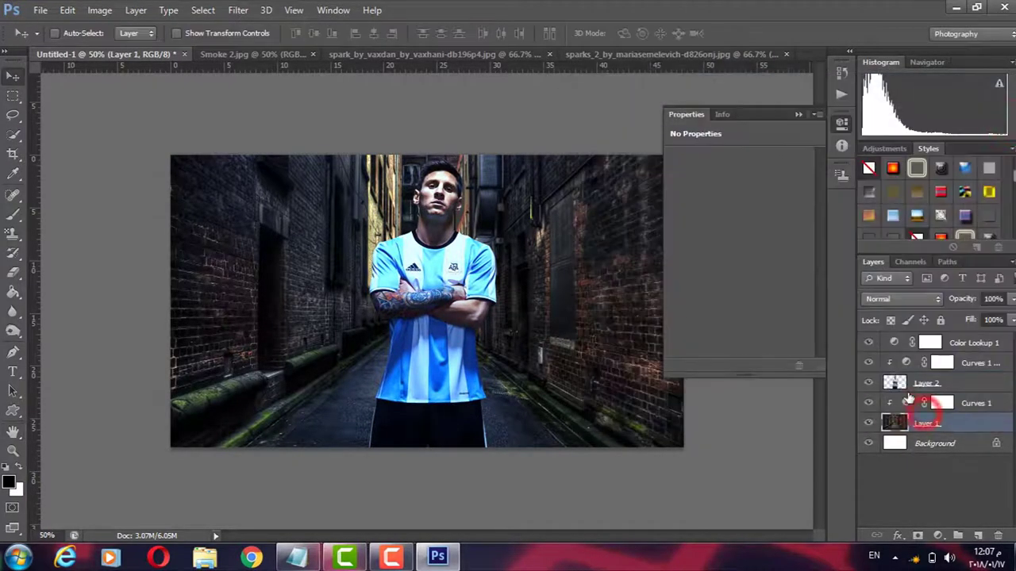
Lower the clipped Curves copy's point slightly to darken the player further
left_click(909, 401)
key("ctrl+plus")
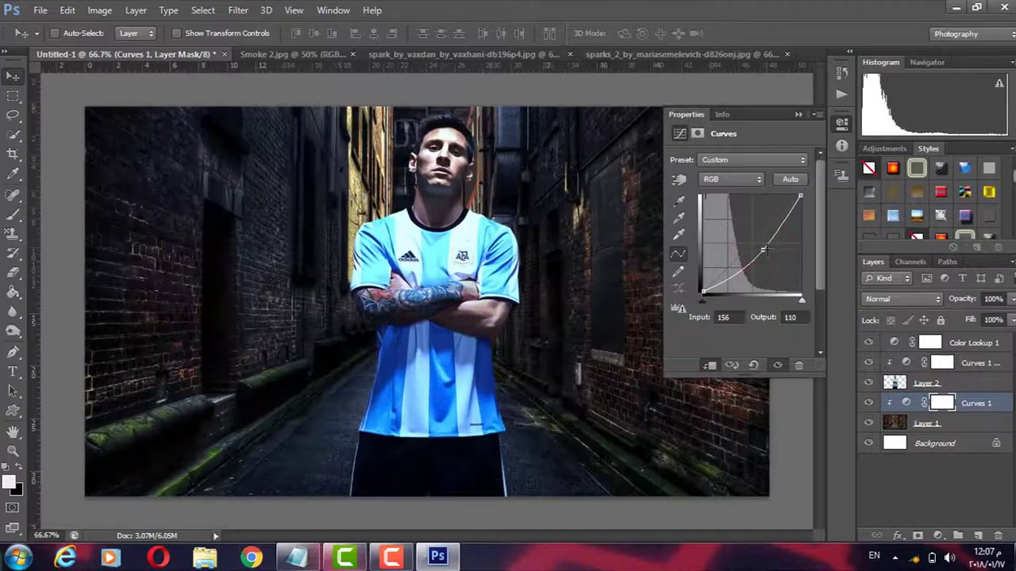
left_click(925, 383)
left_click(965, 343)
left_click(960, 365)
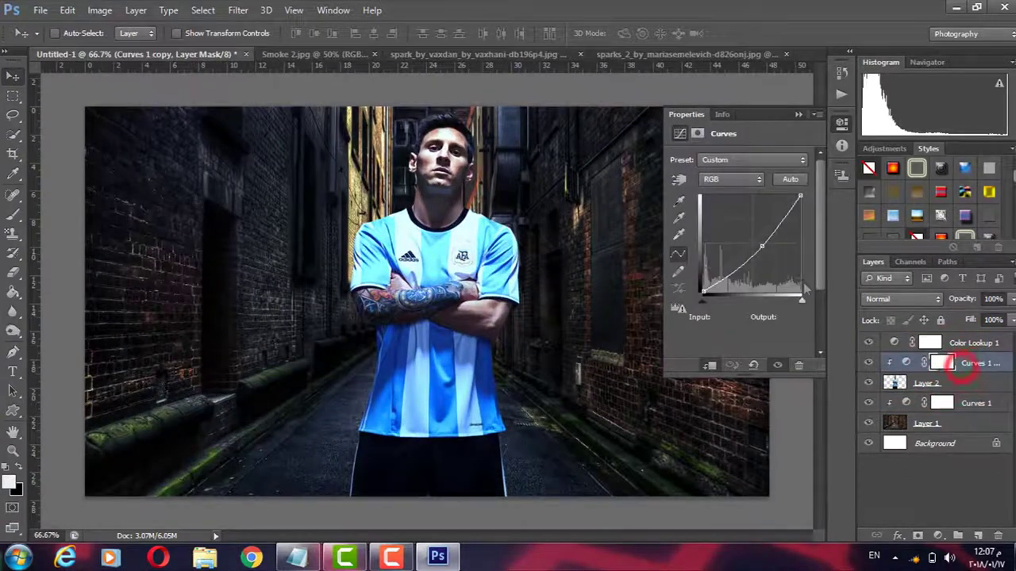
left_click_drag(763, 253, 764, 253)
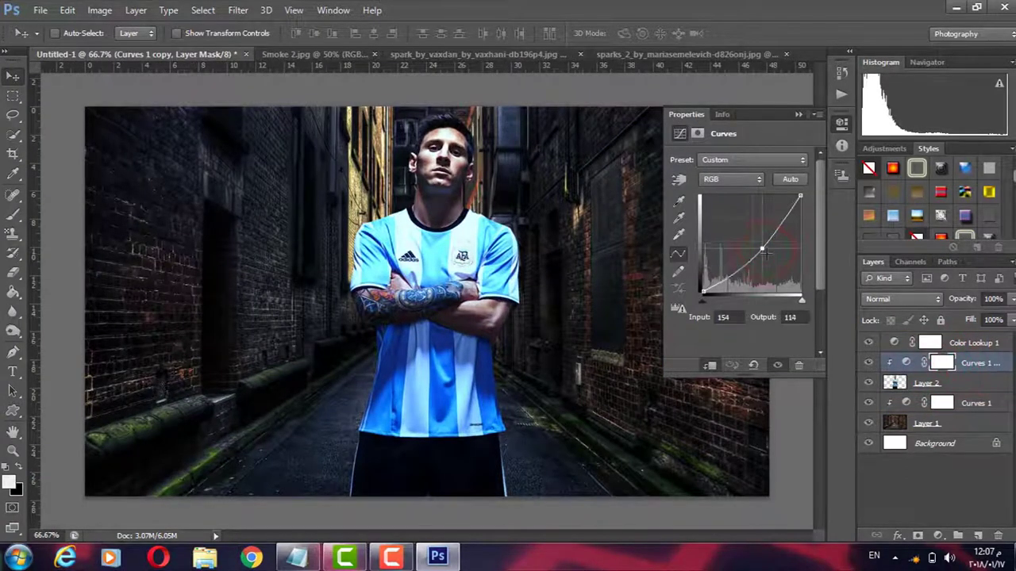
left_click(798, 116)
left_click(975, 343)
Bring the sparks_2 image in, stretched over the whole canvas with Screen blending
left_click(669, 56)
mouse_move(347, 370)
left_mouse_down()
mouse_move(384, 299)
mouse_move(272, 349)
left_mouse_up()
key("ctrl+t")
left_click_drag(600, 444, 769, 497)
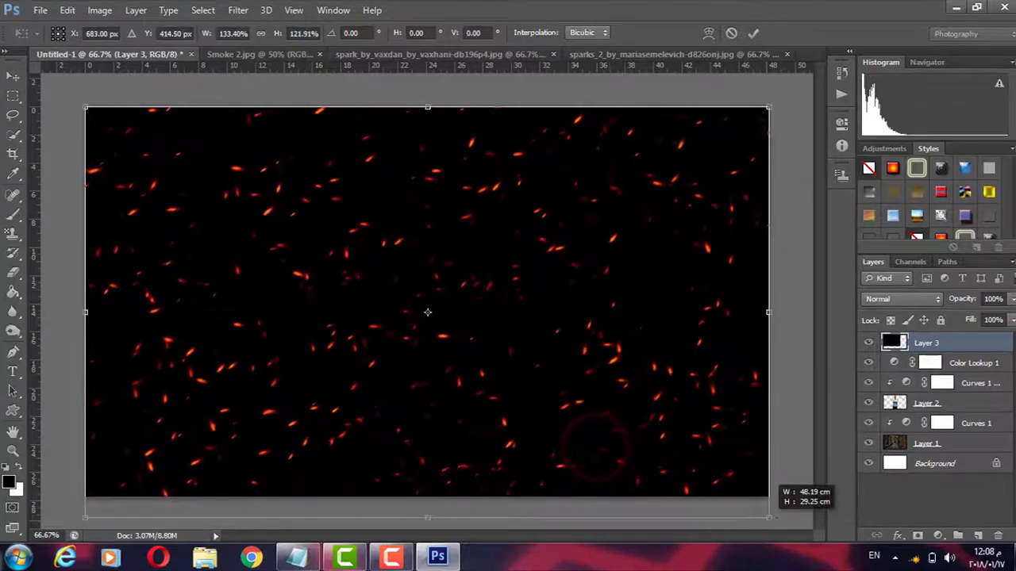
key("Return")
left_click(202, 10)
left_click(901, 298)
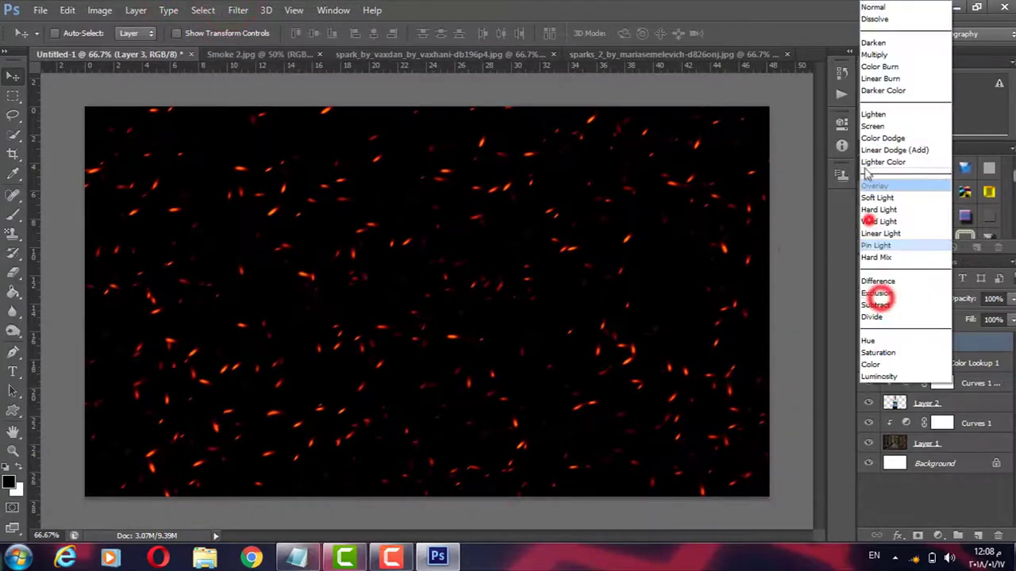
left_click(881, 143)
Motion-blur the sparks 2000 px at 45° and shift their hue to blue streaks
left_click(238, 9)
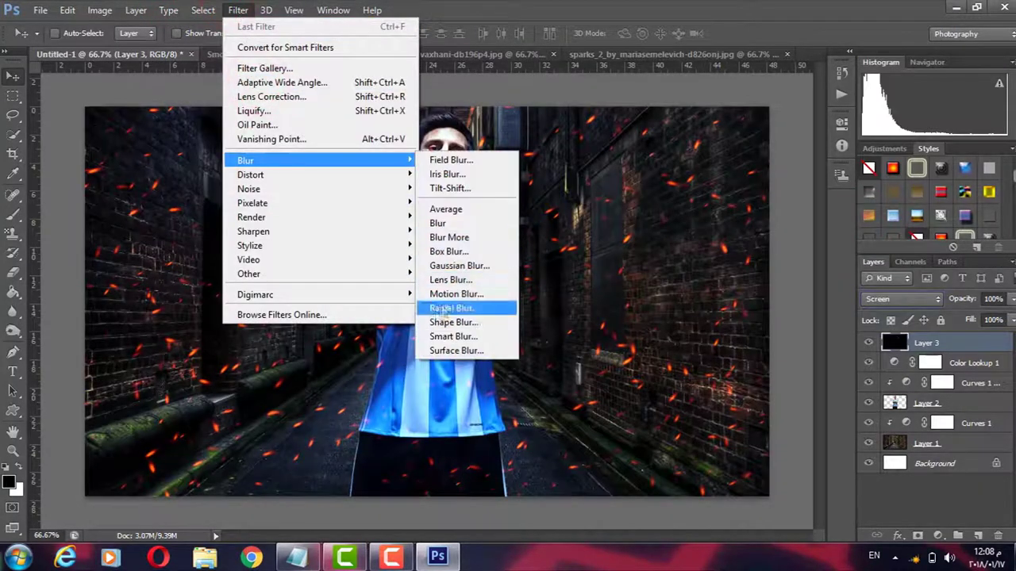
left_click(453, 294)
left_click_drag(937, 438, 945, 439)
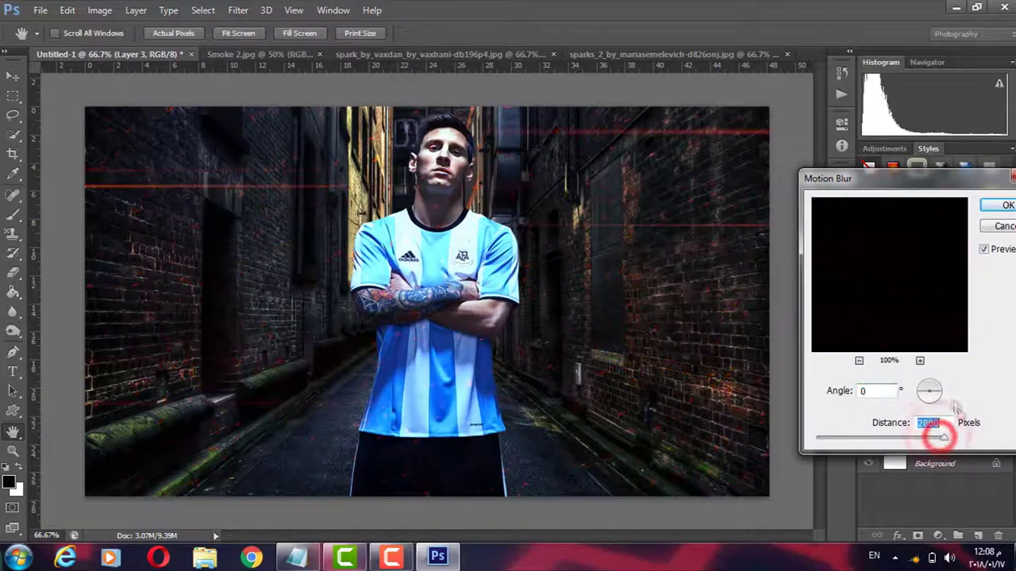
left_click(937, 383)
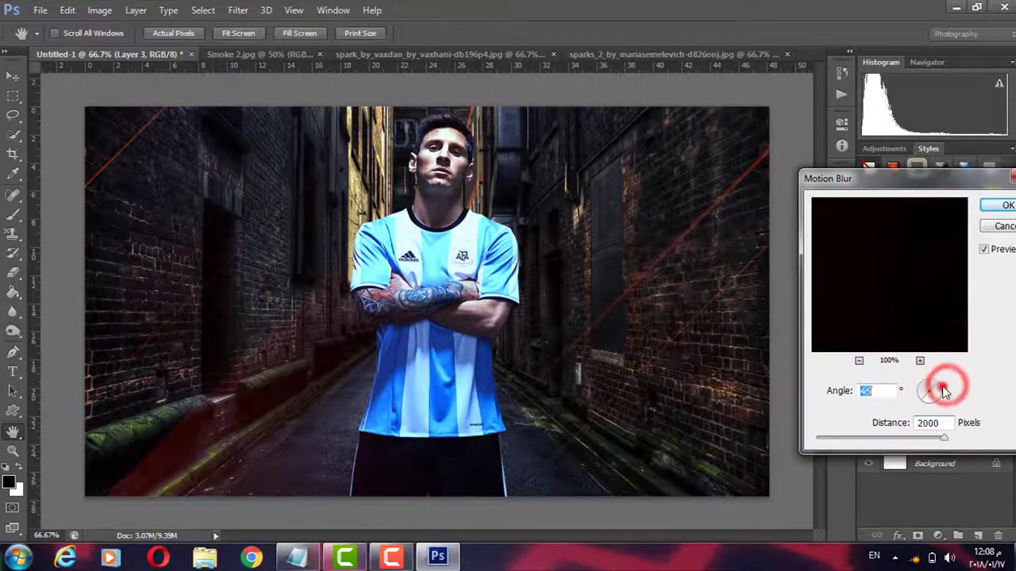
left_click_drag(943, 392, 941, 386)
key("Return")
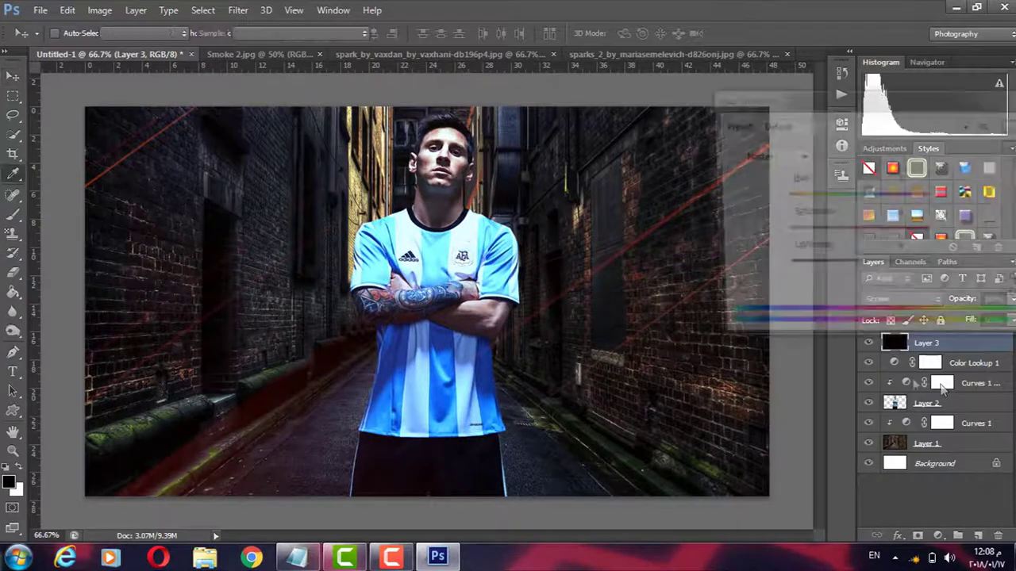
left_click_drag(857, 196, 820, 196)
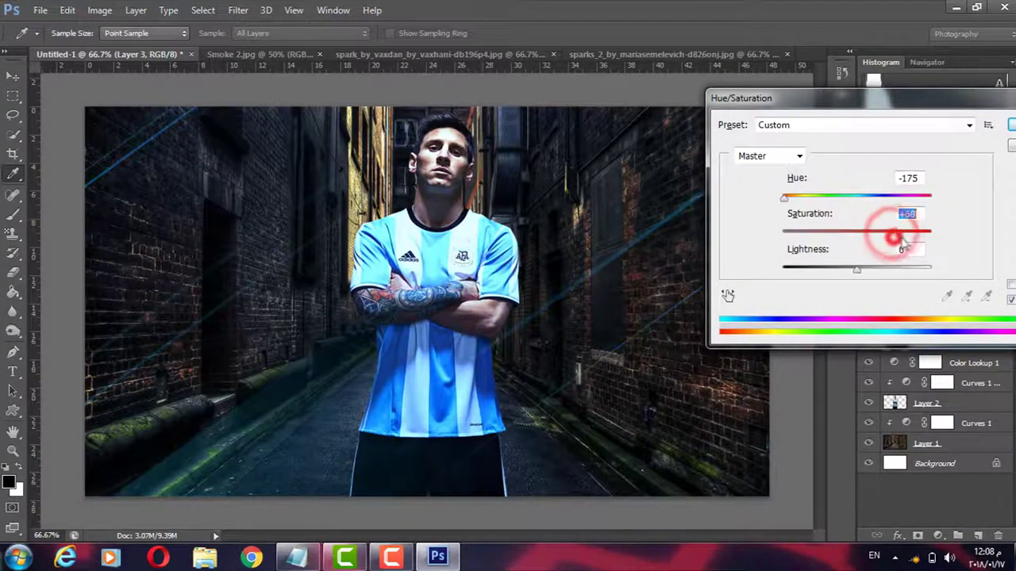
key("Return")
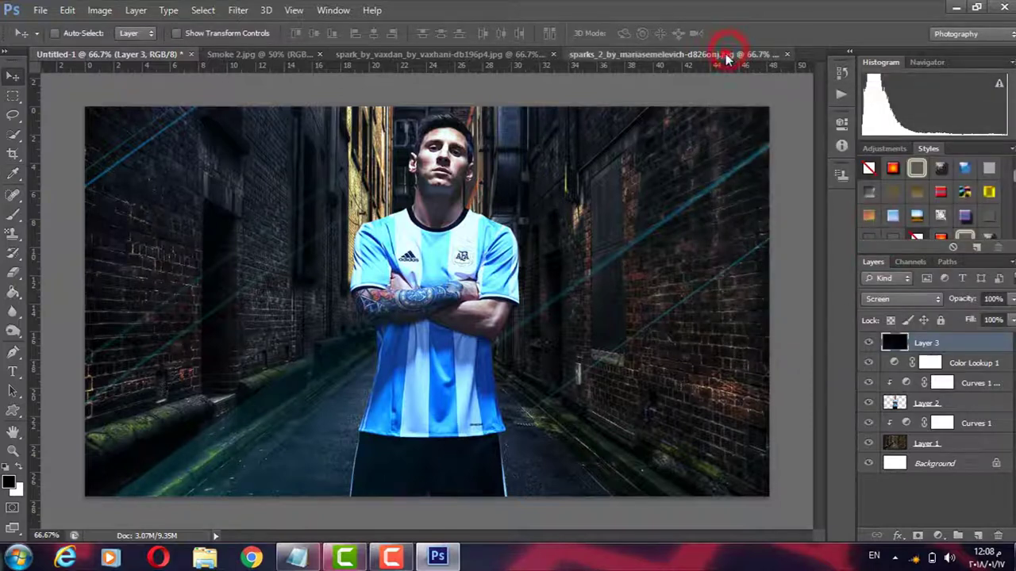
Bring the spark_by_vaxdan scattered sparks into the poster as a new layer
left_click(727, 59)
left_click(787, 54)
left_click(532, 53)
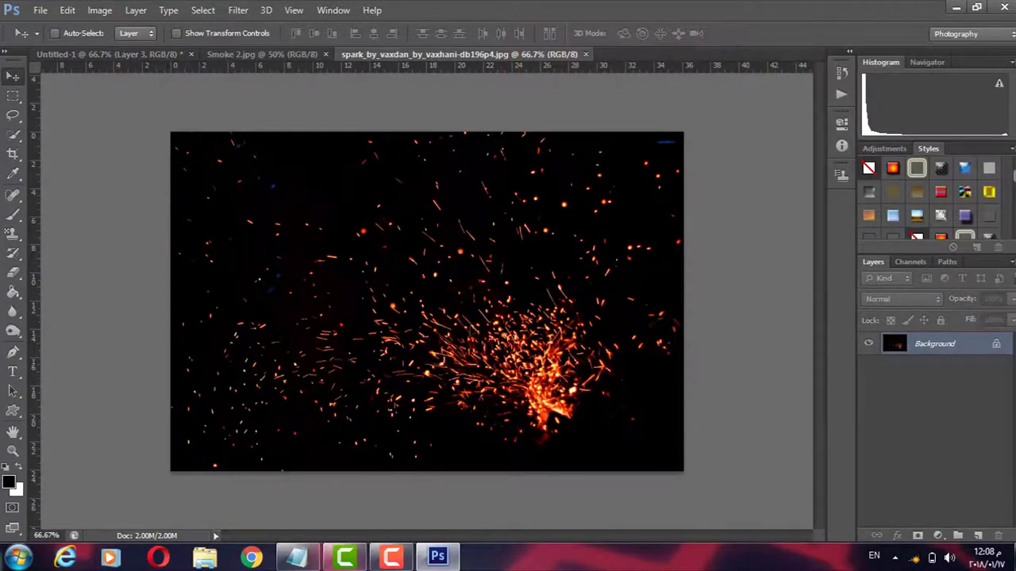
left_click(903, 298)
left_click(889, 134)
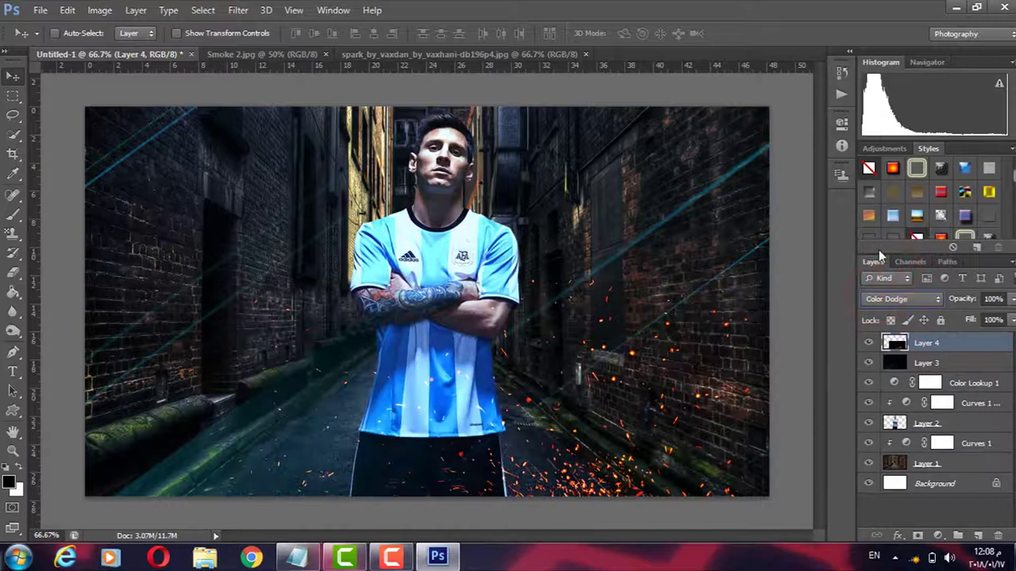
left_click_drag(664, 351, 673, 355)
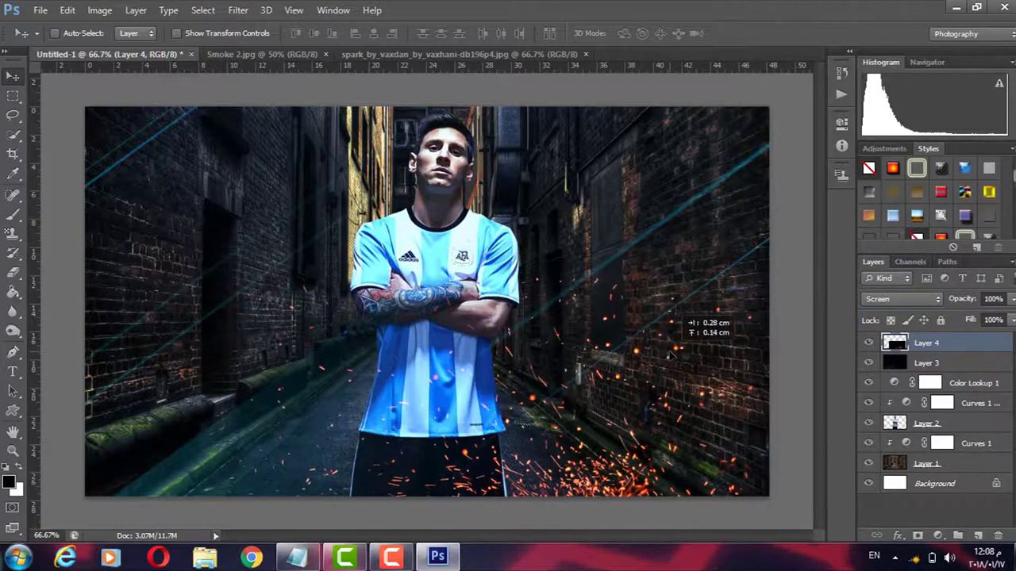
Turn the sparks yellow-orange and blend them with Linear Dodge (Add)
key("ctrl+u")
left_click_drag(782, 200, 821, 196)
key("Return")
left_click(901, 299)
left_click(905, 213)
key("Up")
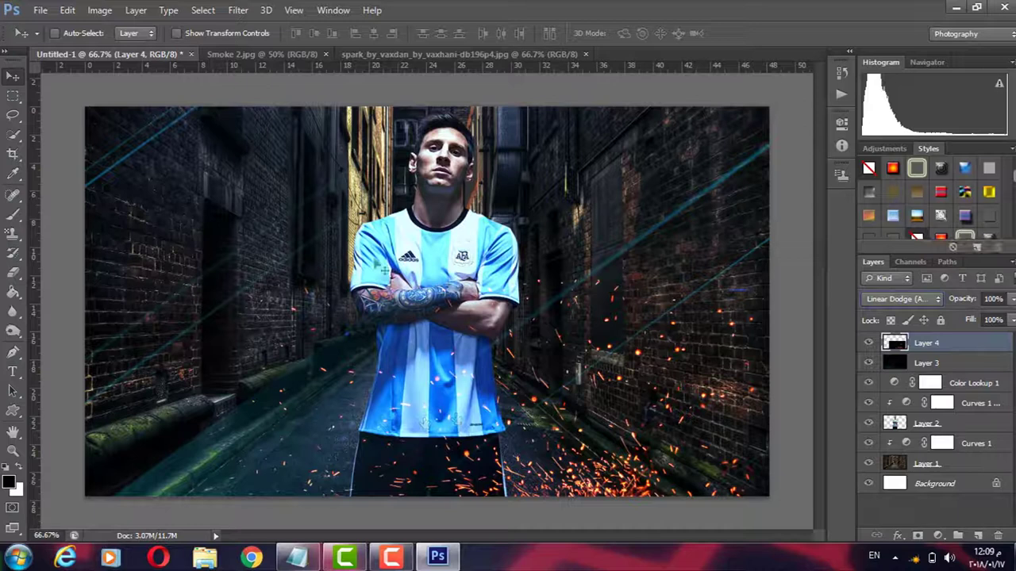
Erase the sparks off the player with a soft eraser and enlarge them toward the bottom-right
right_click(451, 216)
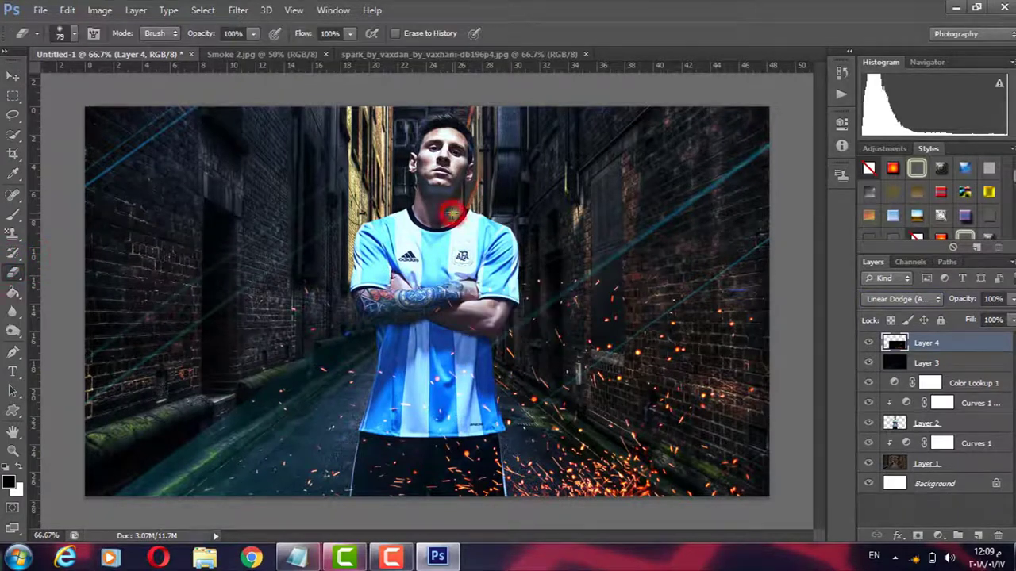
key("Return")
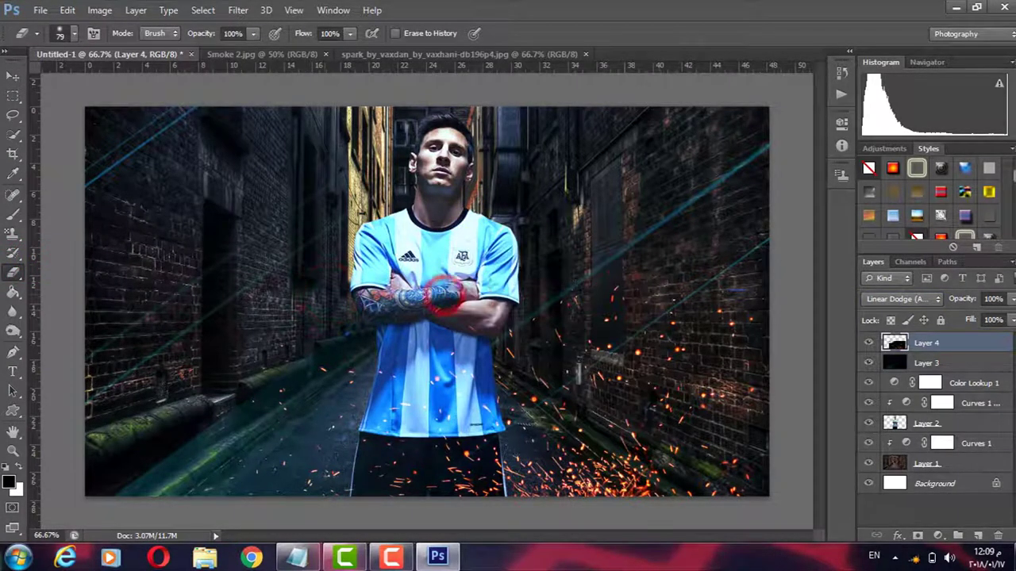
left_click(12, 77)
key("ctrl+minus")
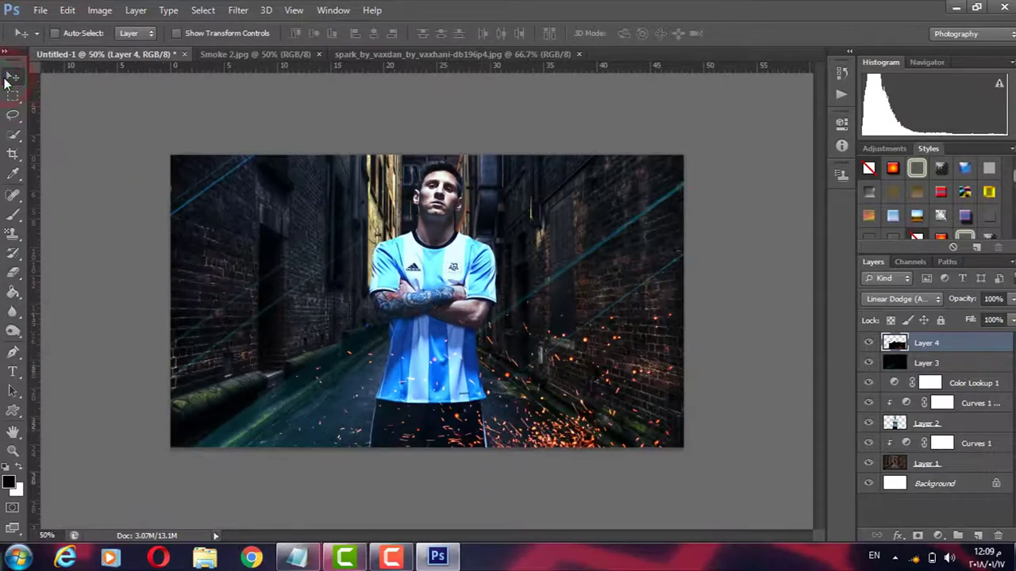
key("ctrl+t")
left_click_drag(674, 412, 608, 431)
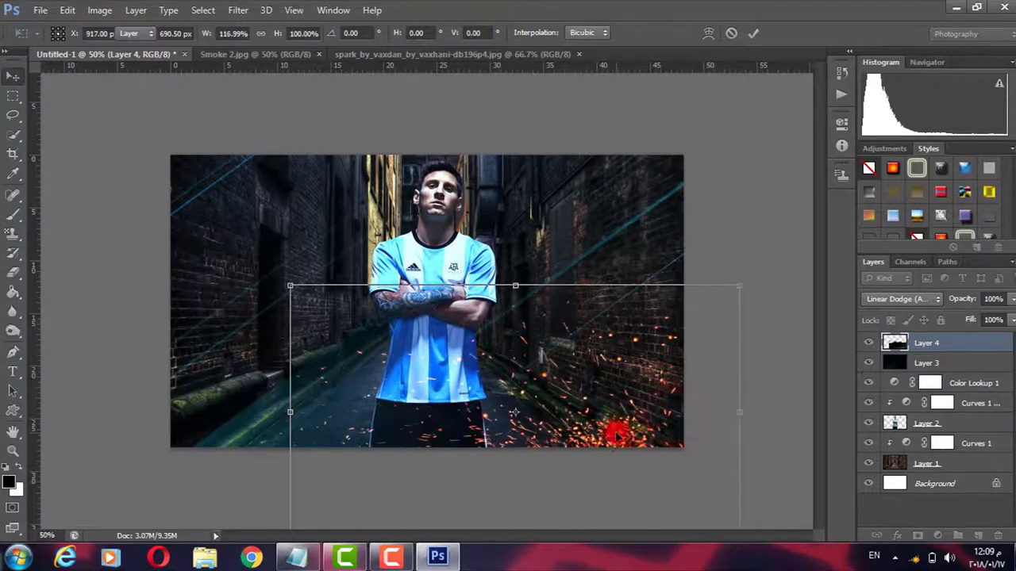
key("Return")
key("ctrl+plus")
Close the scattered sparks image and open the green bokeh PNG
left_click(520, 54)
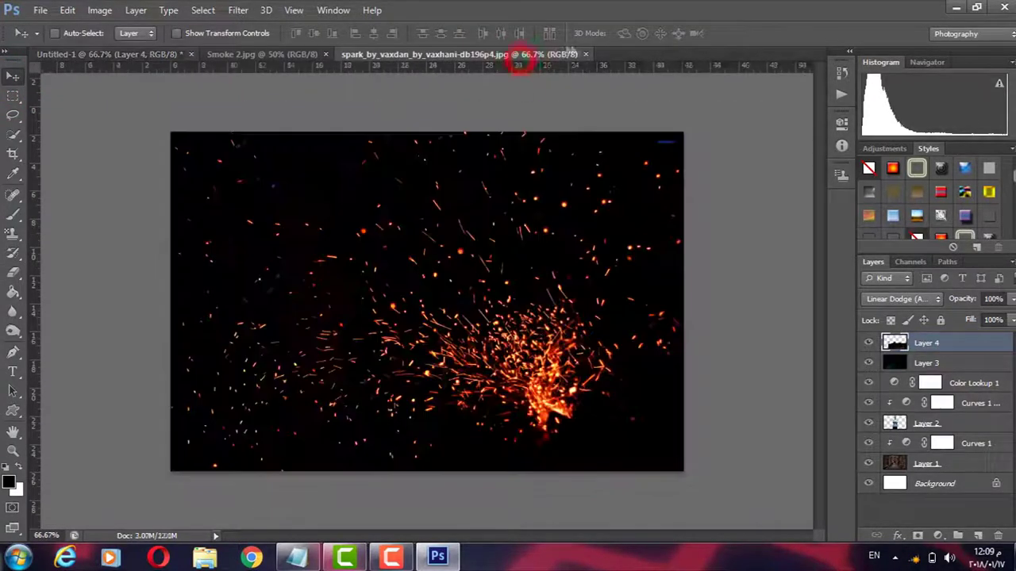
left_click(579, 54)
left_click(40, 10)
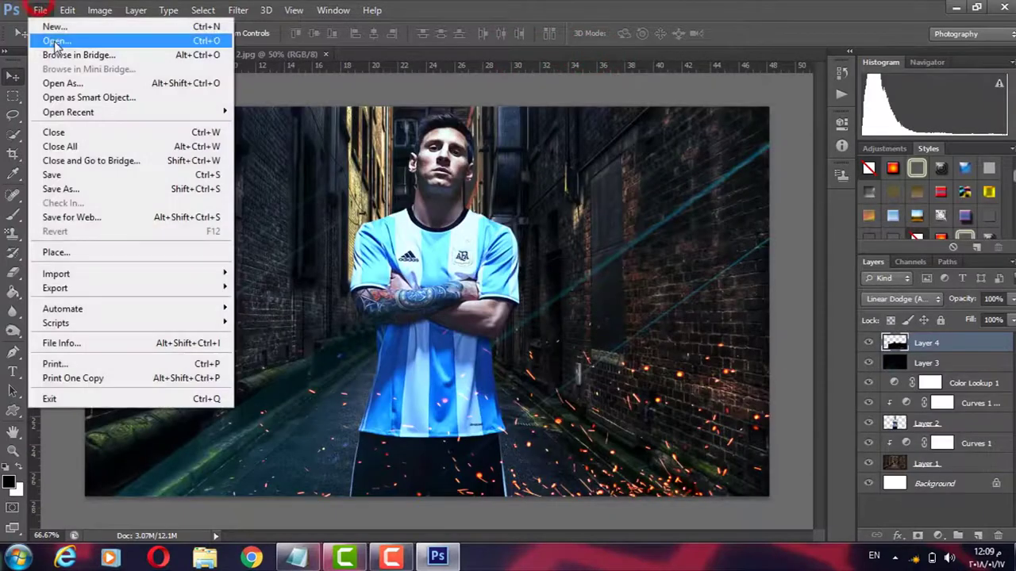
left_click(49, 30)
double_click(677, 325)
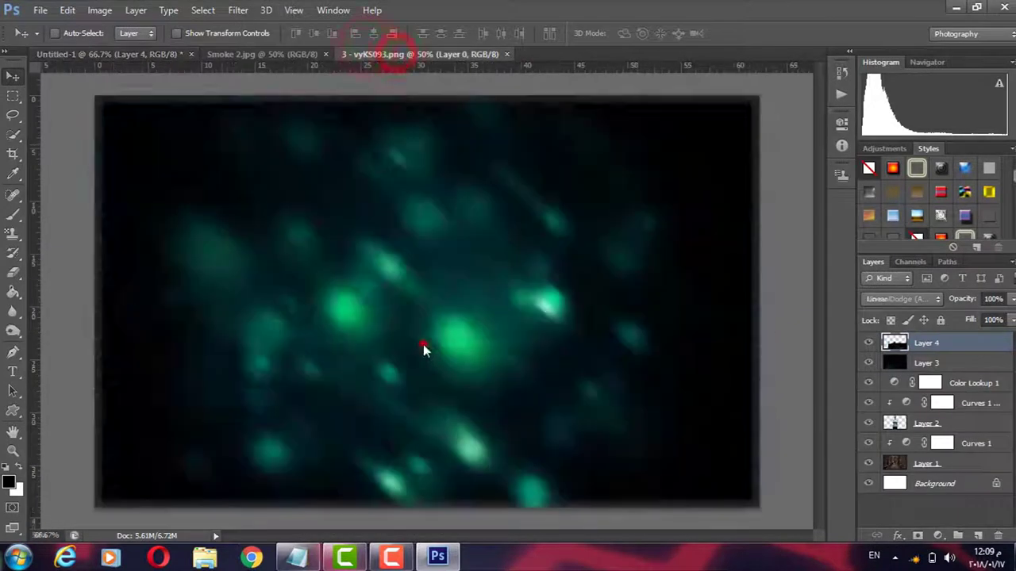
Bring the bokeh into the poster as Layer 5, scaled to fill the canvas
left_click_drag(423, 349, 612, 375)
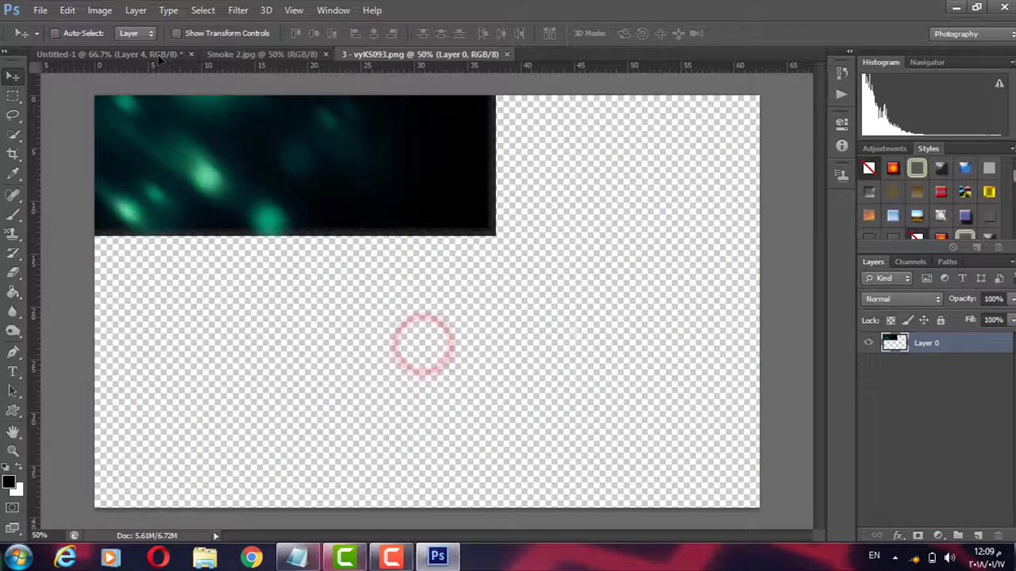
key("ctrl+t")
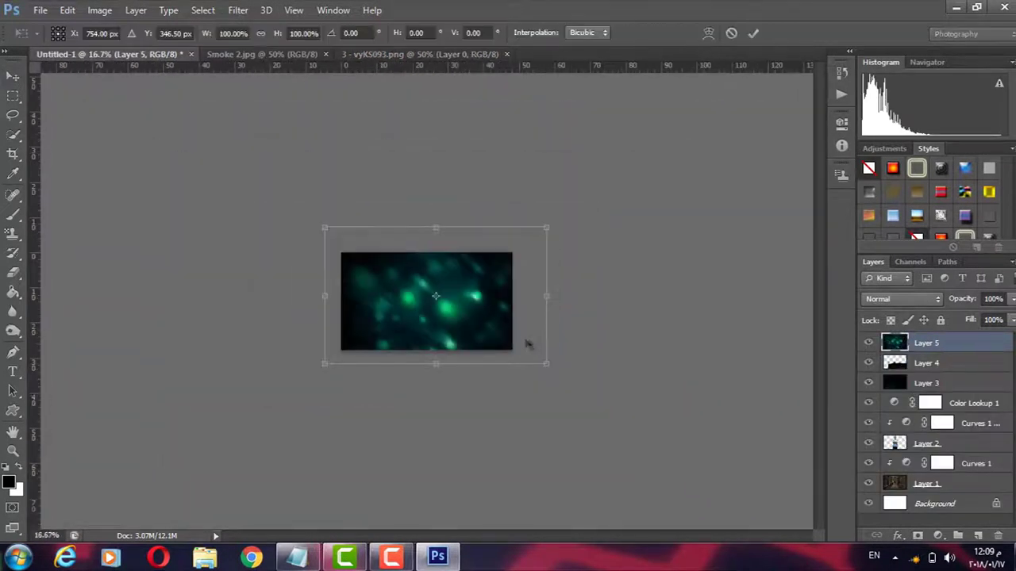
left_click_drag(537, 361, 508, 346)
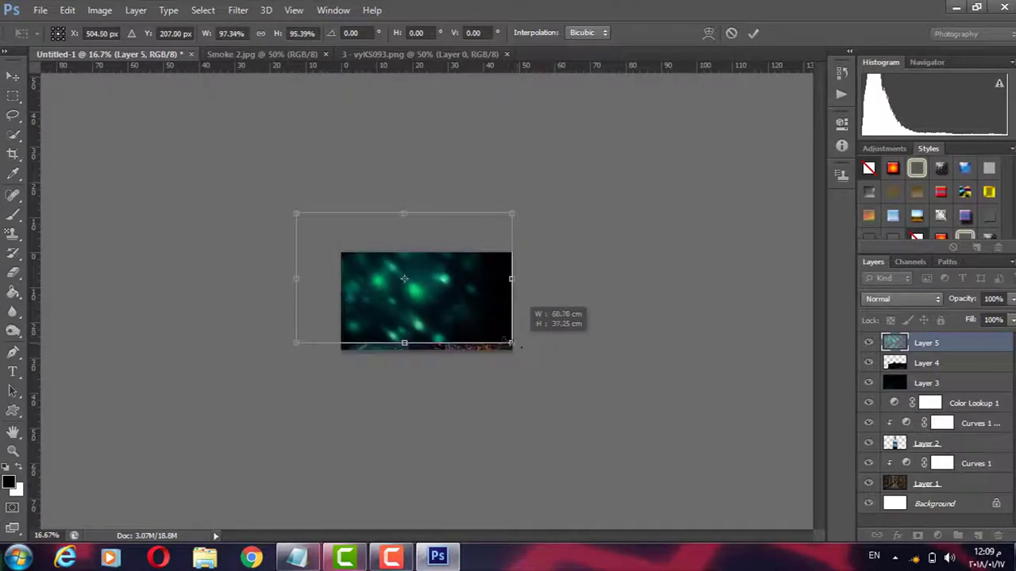
left_click_drag(291, 211, 341, 252)
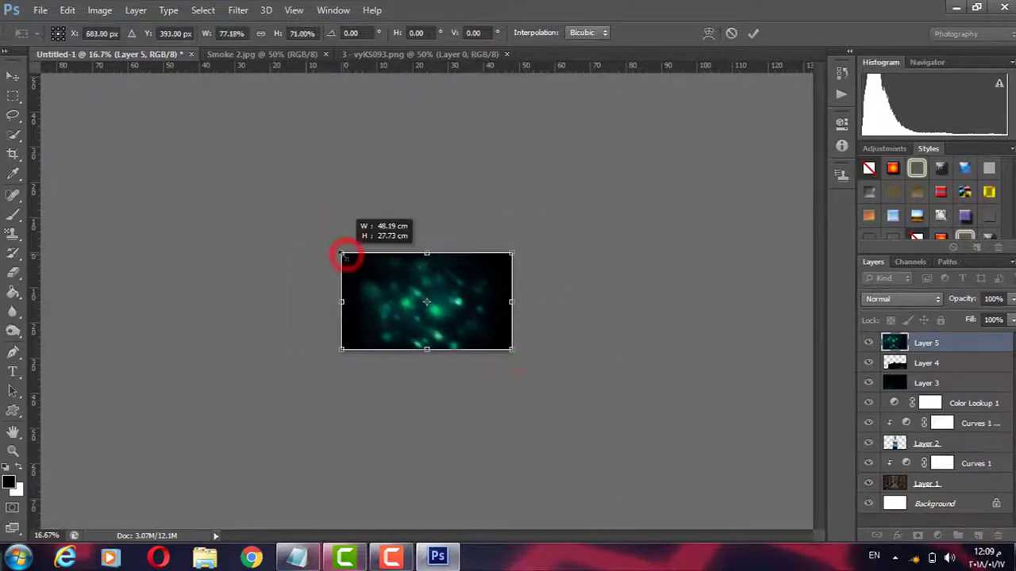
key("ctrl+plus")
key("ctrl+plus")
key("ctrl+plus")
double_click(389, 272)
Blend the bokeh with Screen and shift its hue +13 toward teal
left_click(902, 298)
left_click(919, 133)
key("Up")
key("Up")
key("Down")
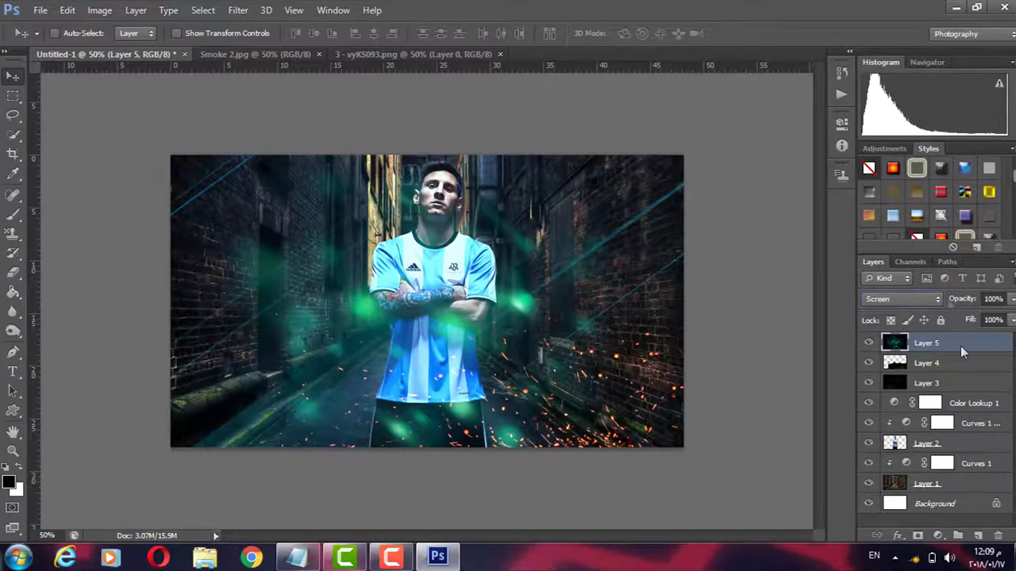
key("ctrl+u")
mouse_move(856, 196)
left_mouse_down()
mouse_move(799, 198)
mouse_move(881, 202)
left_mouse_up()
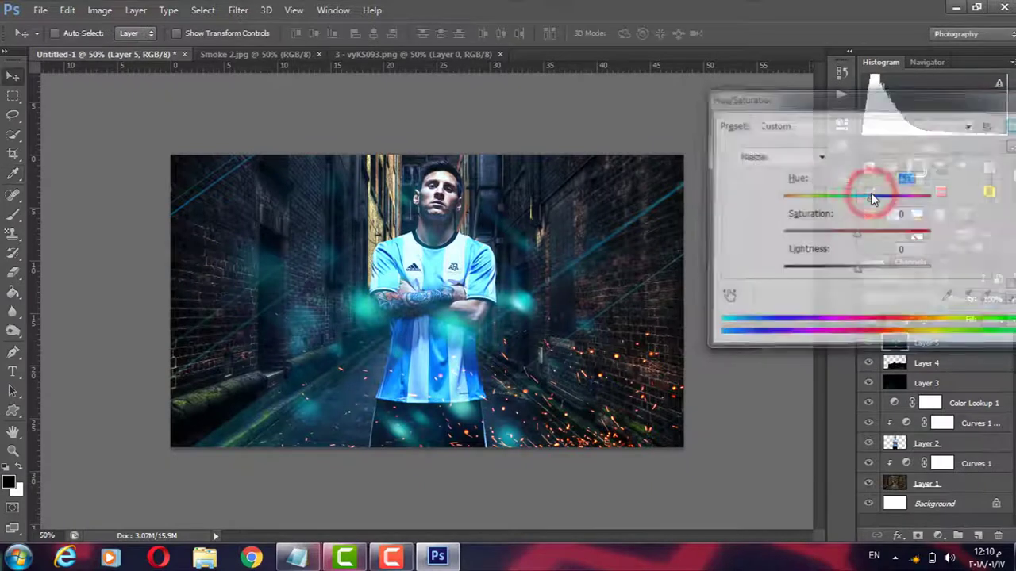
key("Return")
left_click(912, 443)
Add a new Layer 6 below the player's Layer 2 and switch to a soft brush
left_click(981, 537)
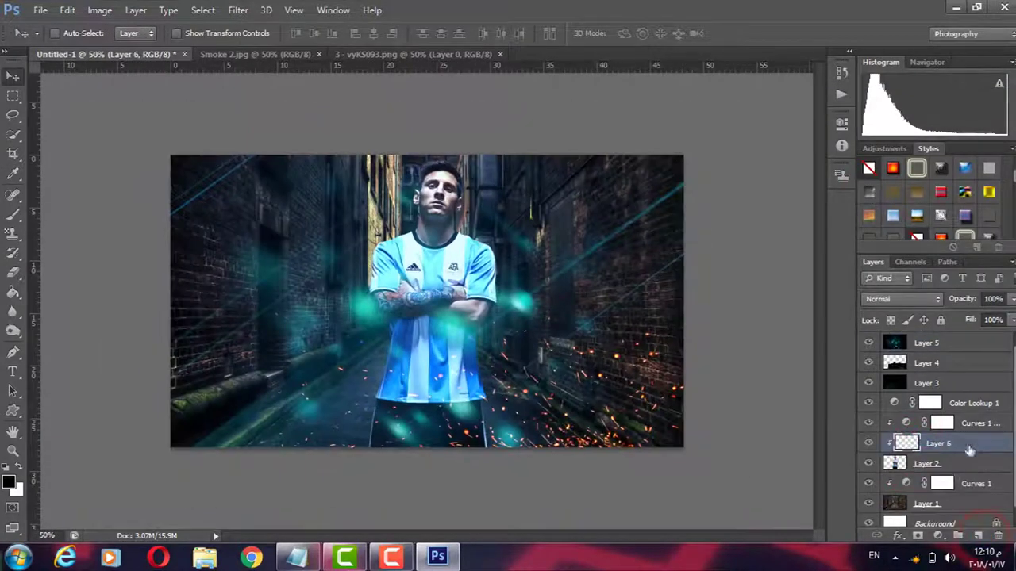
left_click_drag(965, 472, 958, 474)
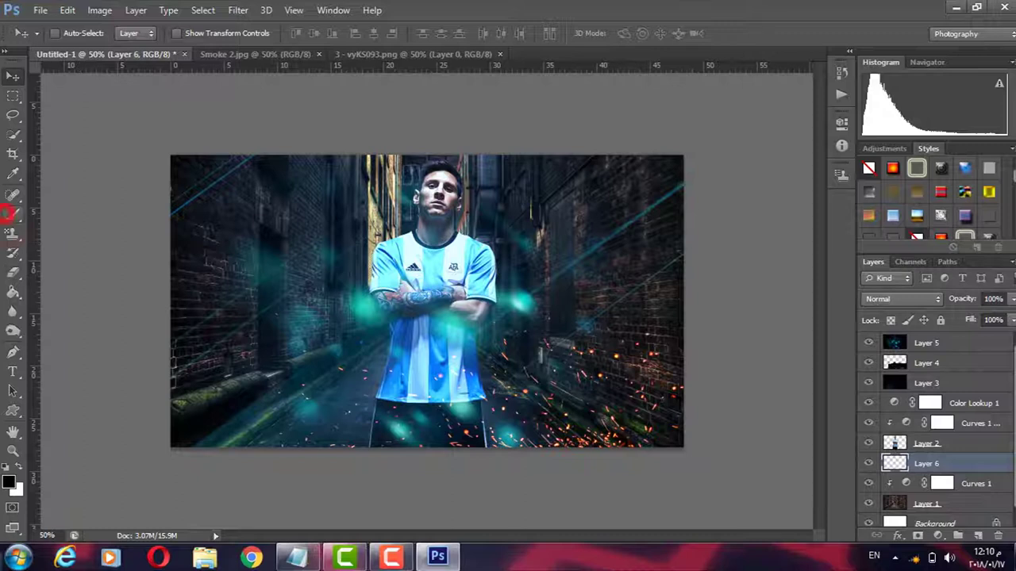
left_click(9, 214)
right_click(358, 321)
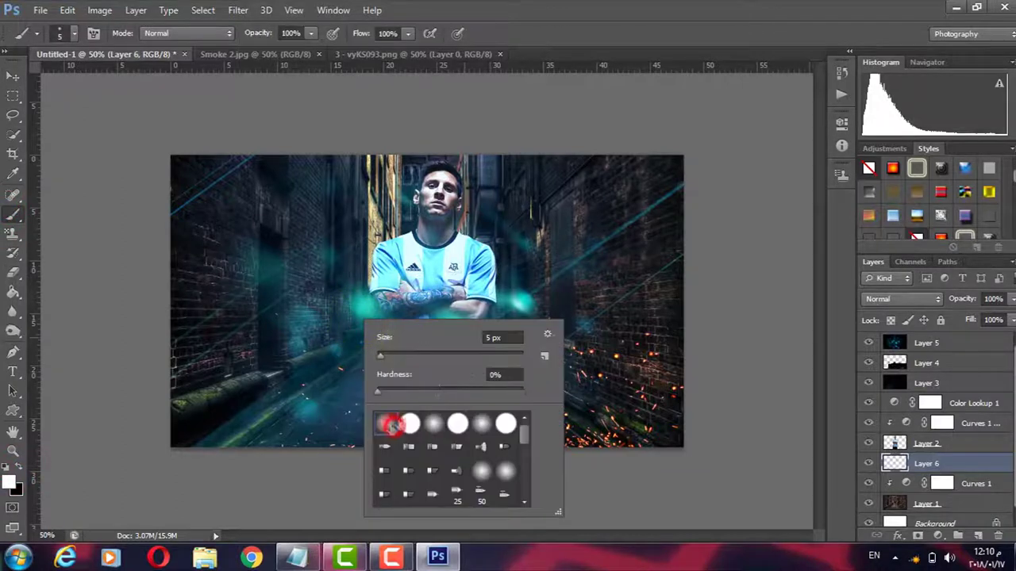
left_click(406, 286)
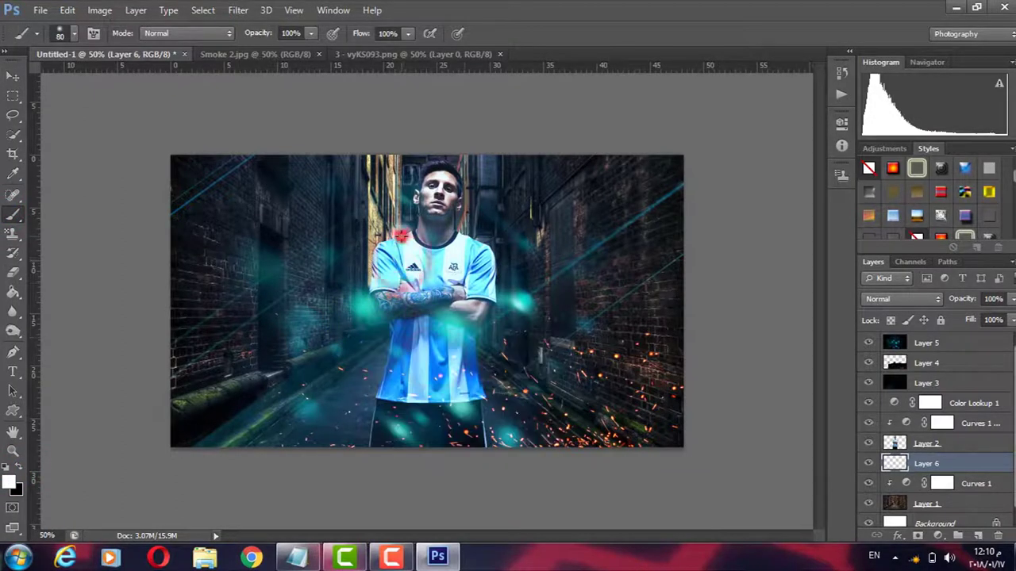
Test a soft brush stroke at about 370 px over the jersey, then undo it
right_click(432, 248)
left_click(560, 285)
left_click(403, 266)
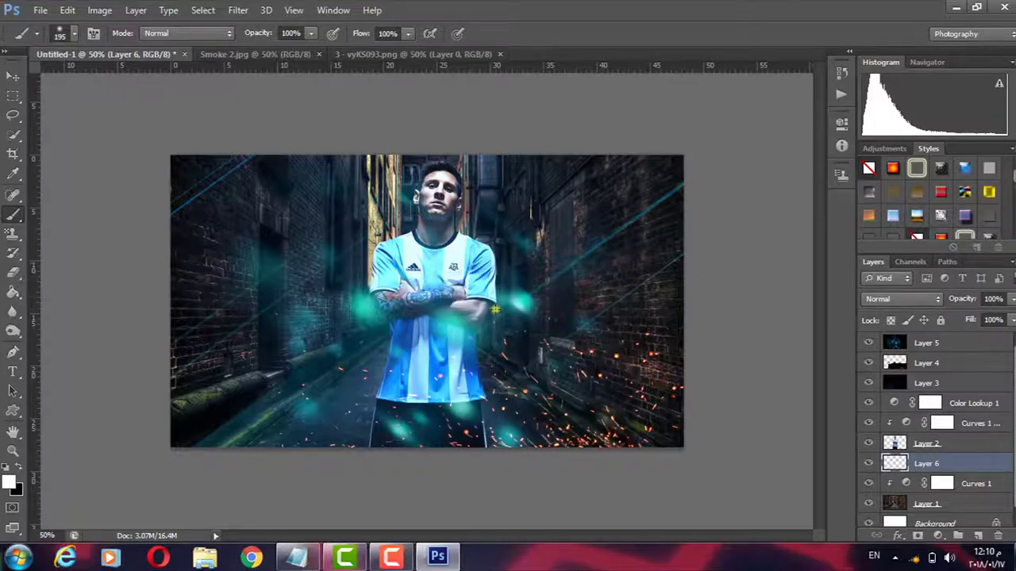
right_click(496, 310)
left_click(408, 263)
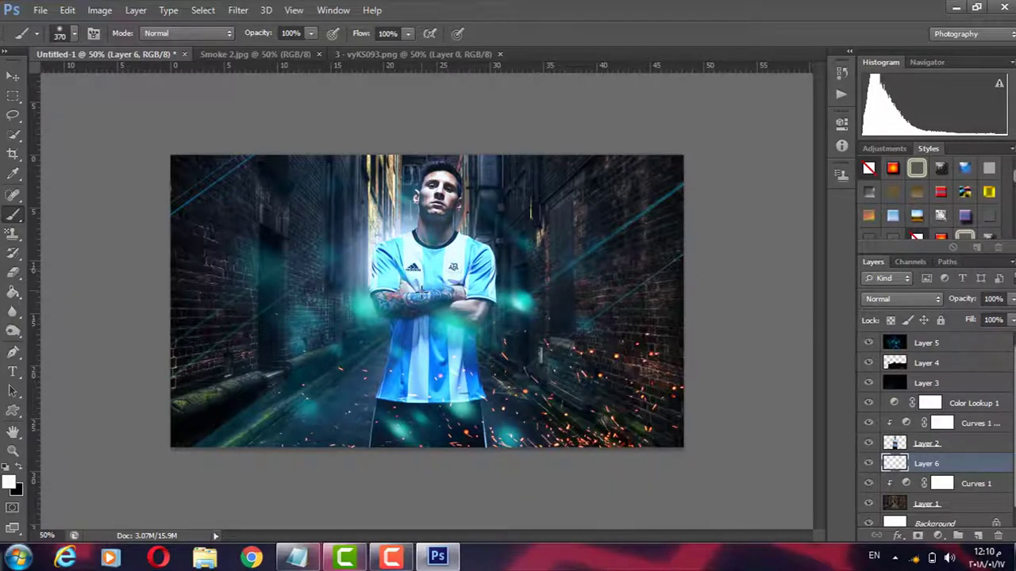
left_click_drag(373, 238, 476, 254)
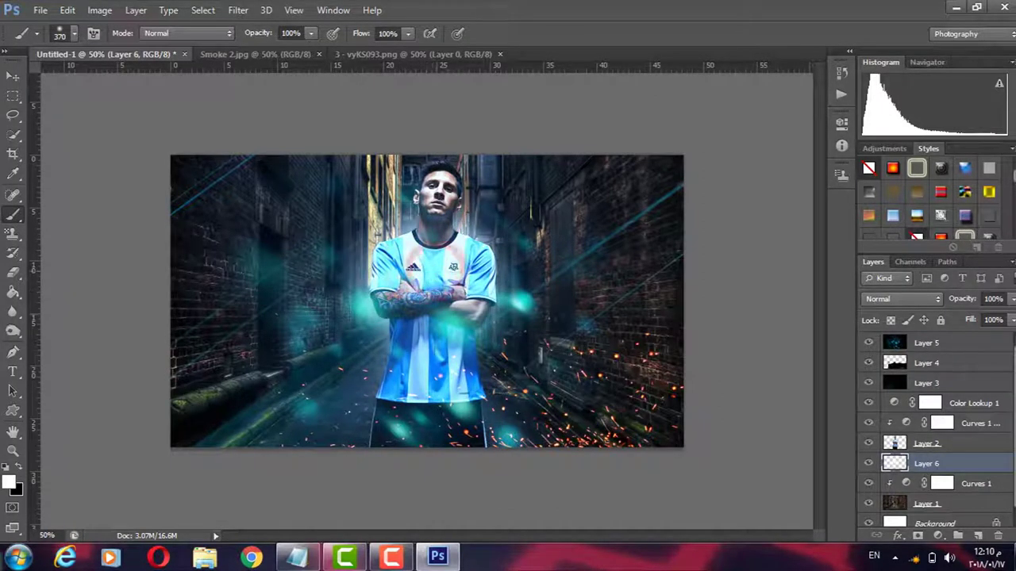
key("ctrl+z")
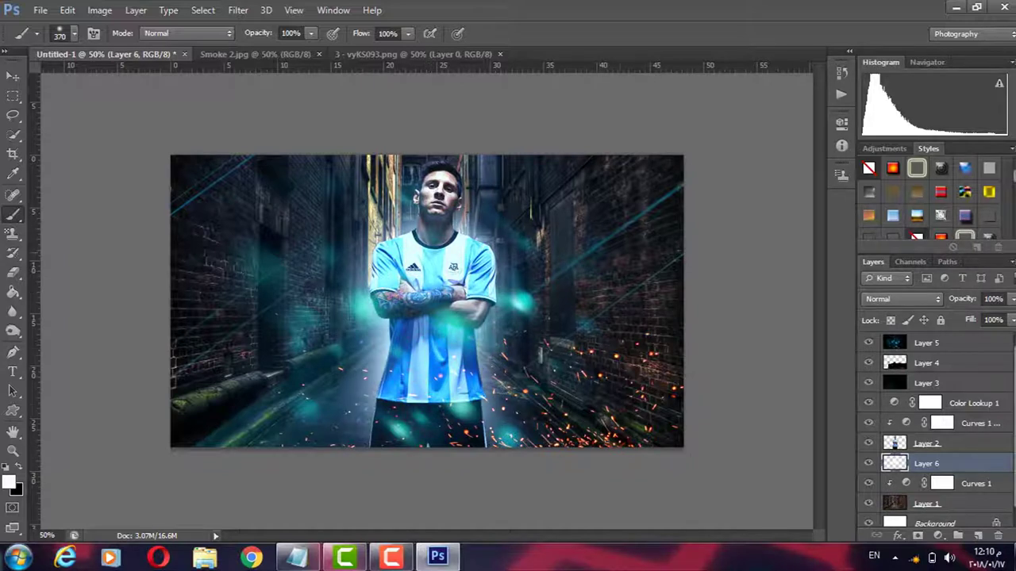
Paint a soft pale glow behind Messi on Layer 6 with a 170 px brush
right_click(473, 351)
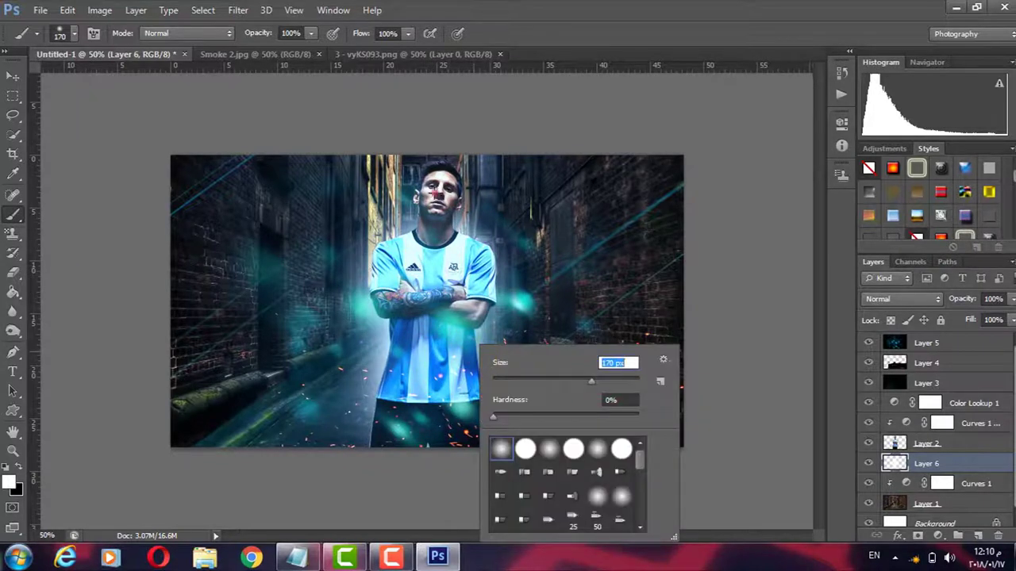
key("Return")
left_click_drag(441, 200, 438, 184)
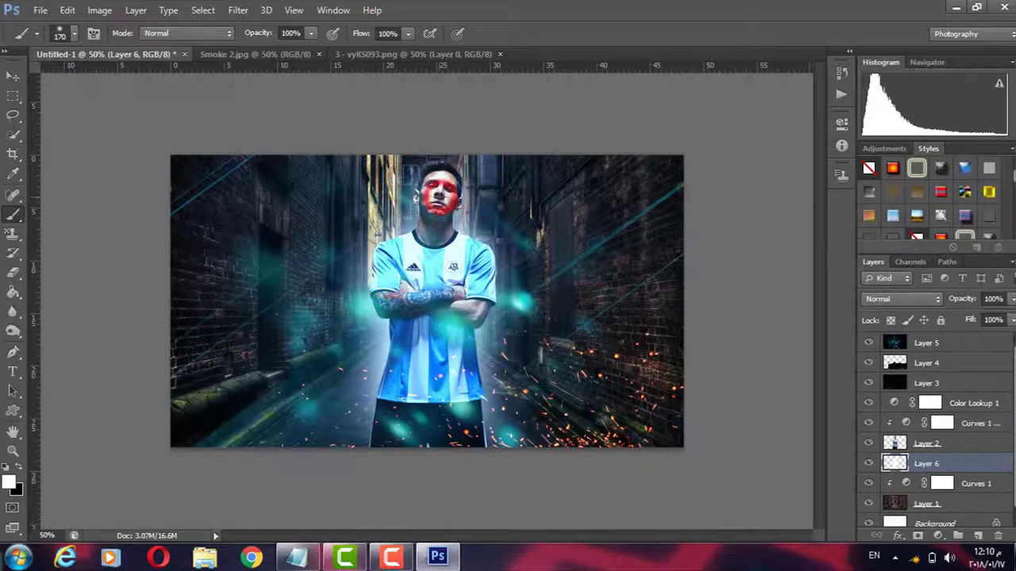
Select Layer 2 and add a new Layer 7 clipped above it
left_click(952, 445)
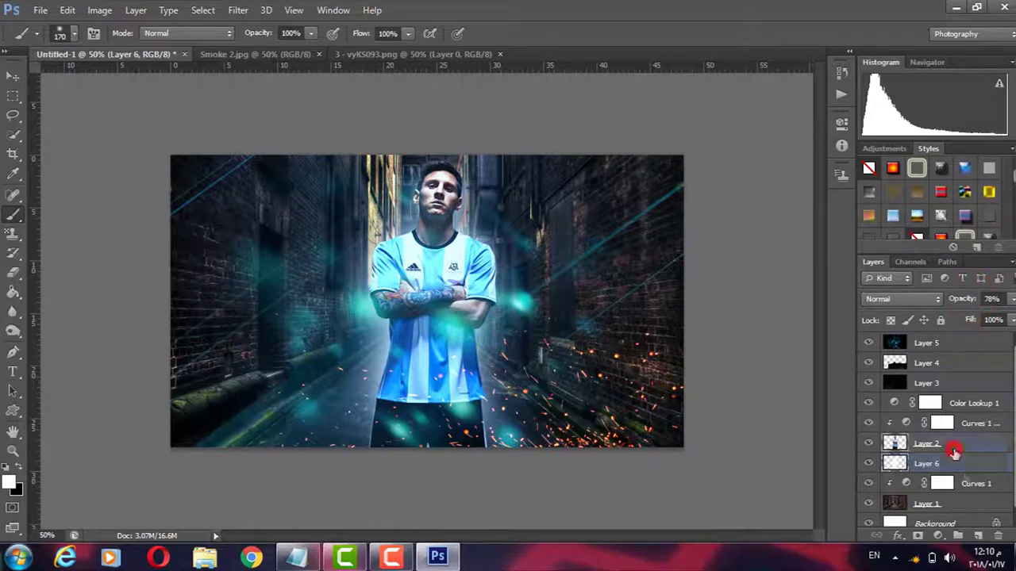
left_click(977, 537)
right_click(490, 195)
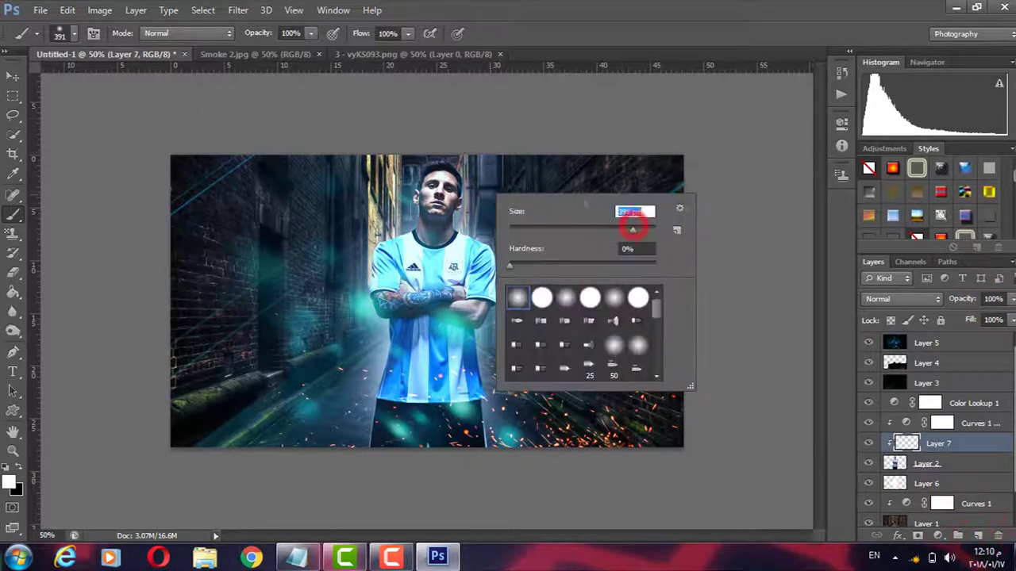
With a 170 px soft brush, paint light beside the player's head and over the sparks
left_click(503, 164)
right_click(499, 199)
left_click_drag(633, 230, 627, 230)
left_click(480, 179)
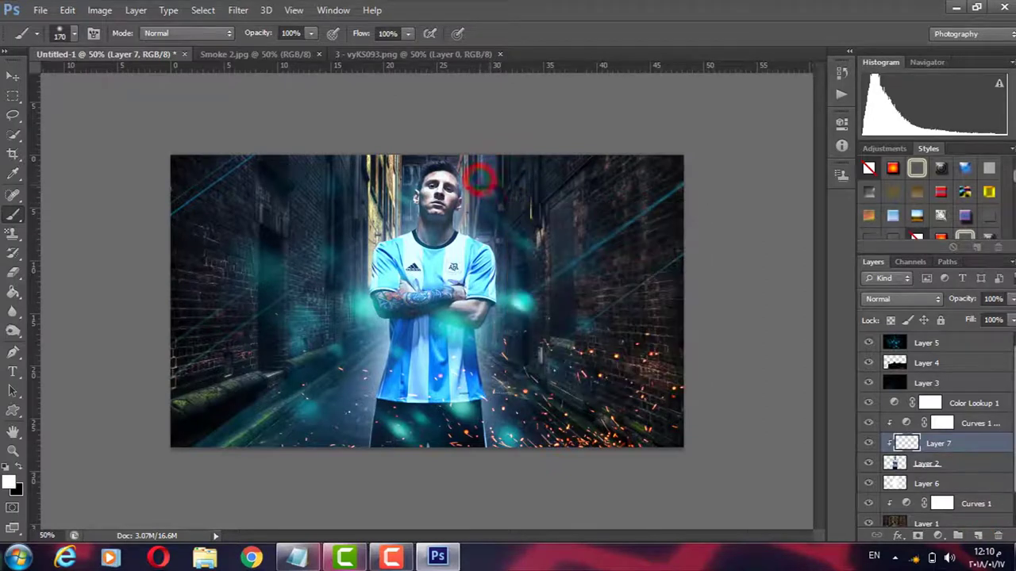
left_click(502, 242)
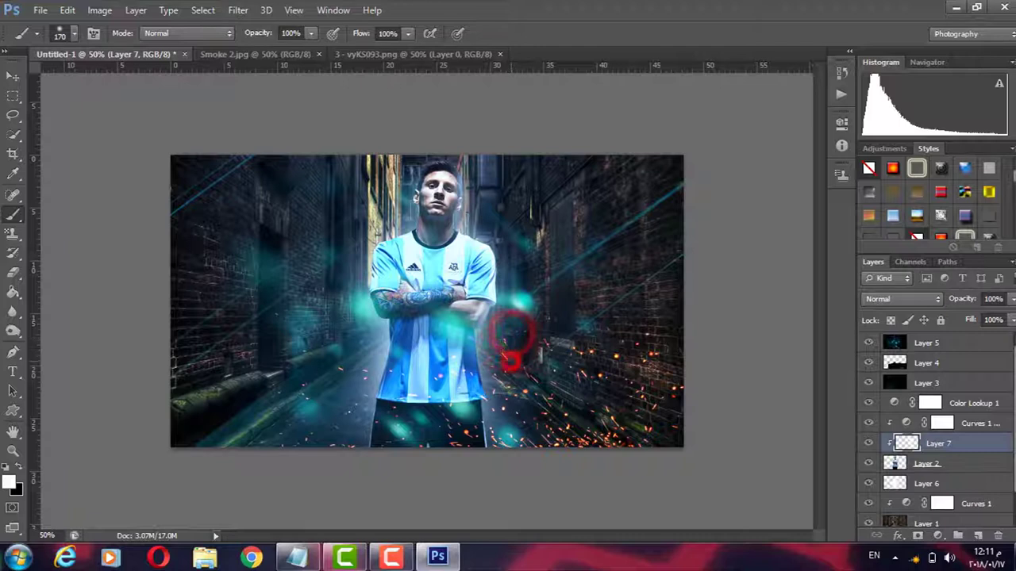
left_click_drag(505, 409, 508, 429)
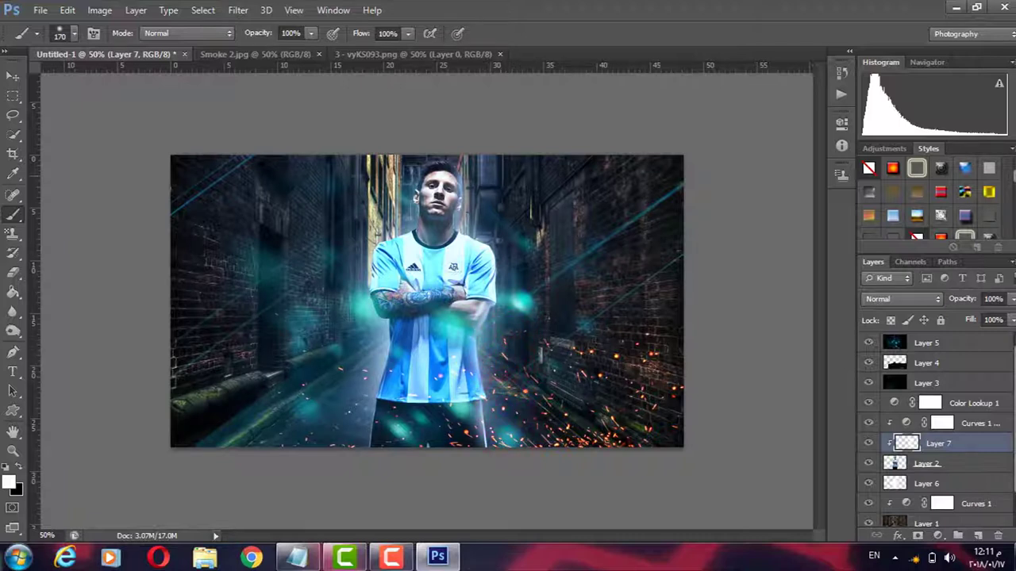
left_click_drag(403, 150, 407, 152)
left_click_drag(380, 216, 401, 230)
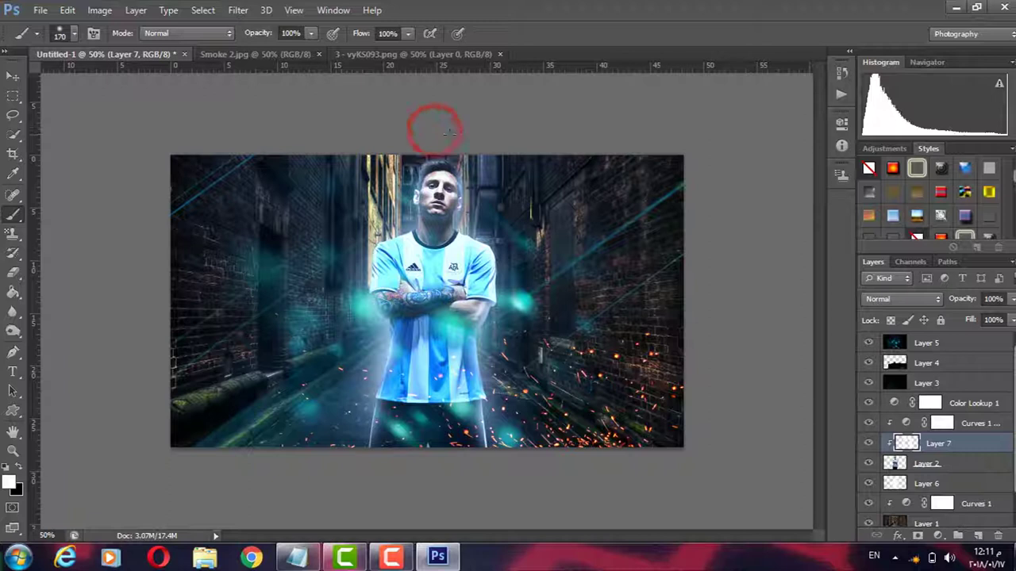
Erase the painted glow off Messi's face and chest with the Eraser Tool
right_click(13, 272)
left_click(80, 267)
left_click(444, 198)
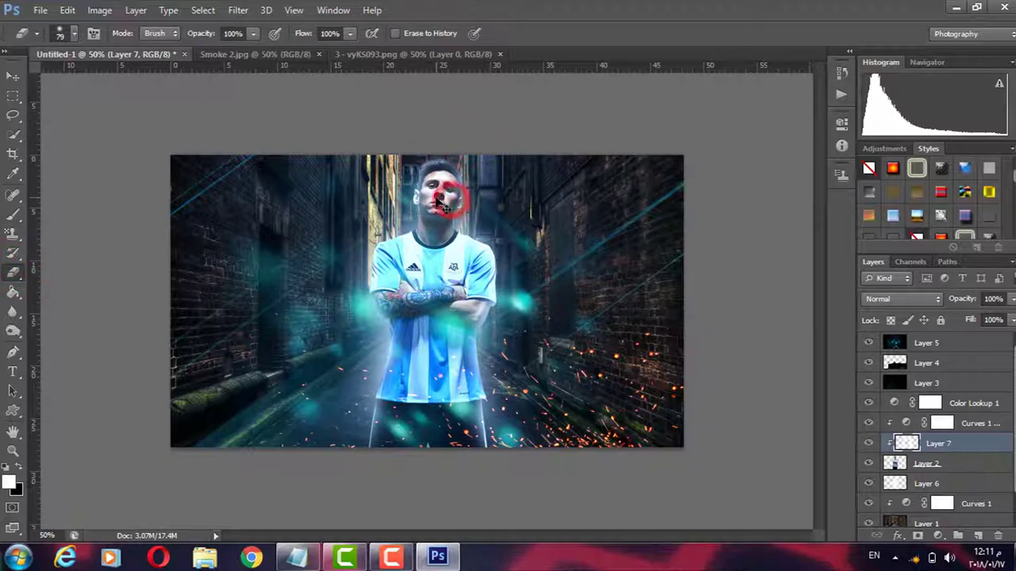
left_click_drag(441, 227, 475, 238)
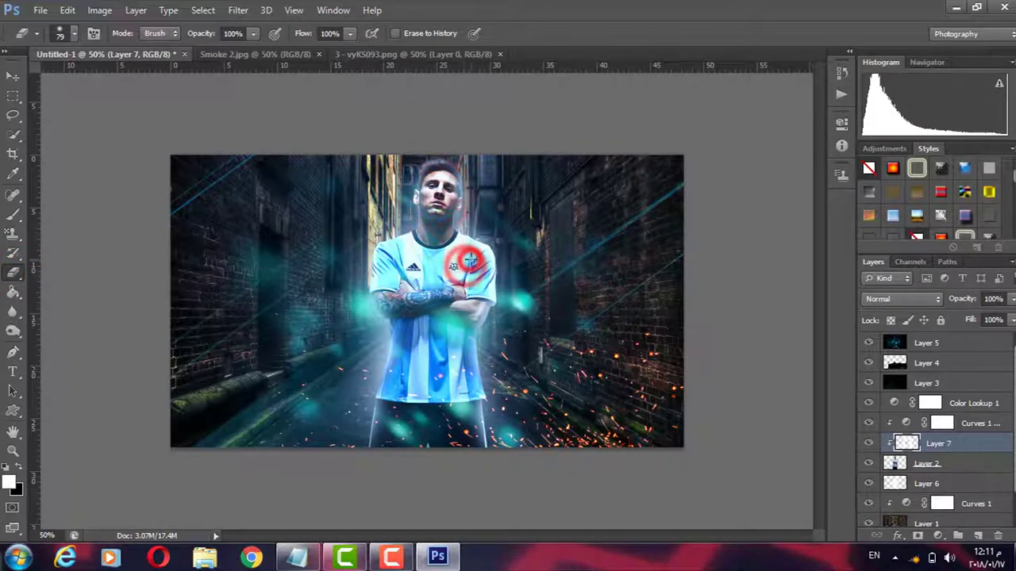
left_click(12, 75)
Add a saturated blue (#0088cf) solid colour fill layer above Layer 5
left_click(960, 350)
left_click(938, 536)
left_click(956, 209)
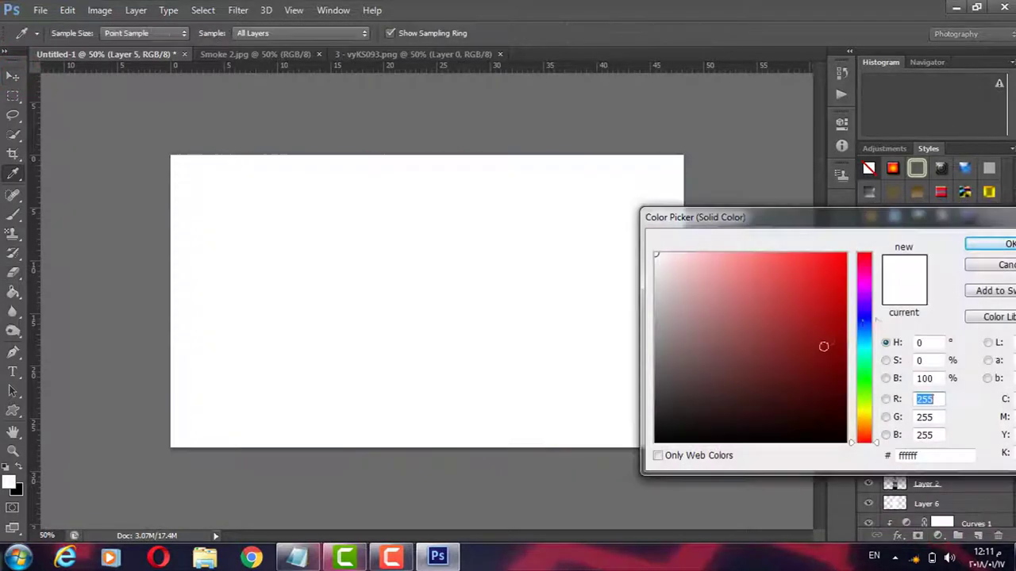
left_click(864, 340)
left_click(846, 289)
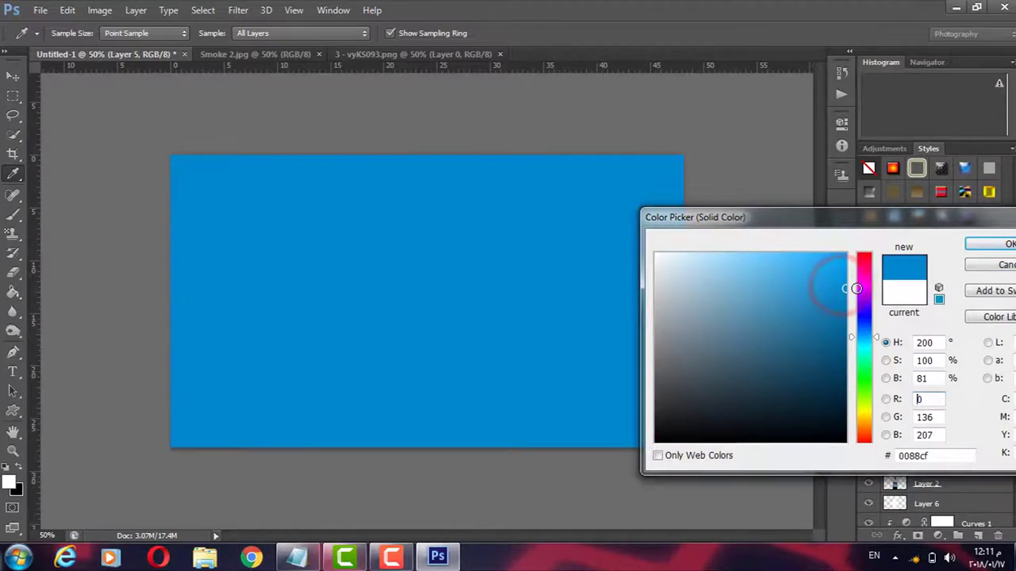
left_click(989, 244)
Set the blue fill to Soft Light and move sparks Layer 4 below the player layers
left_click(902, 298)
left_click(877, 179)
key("Down")
key("Up")
key("Down")
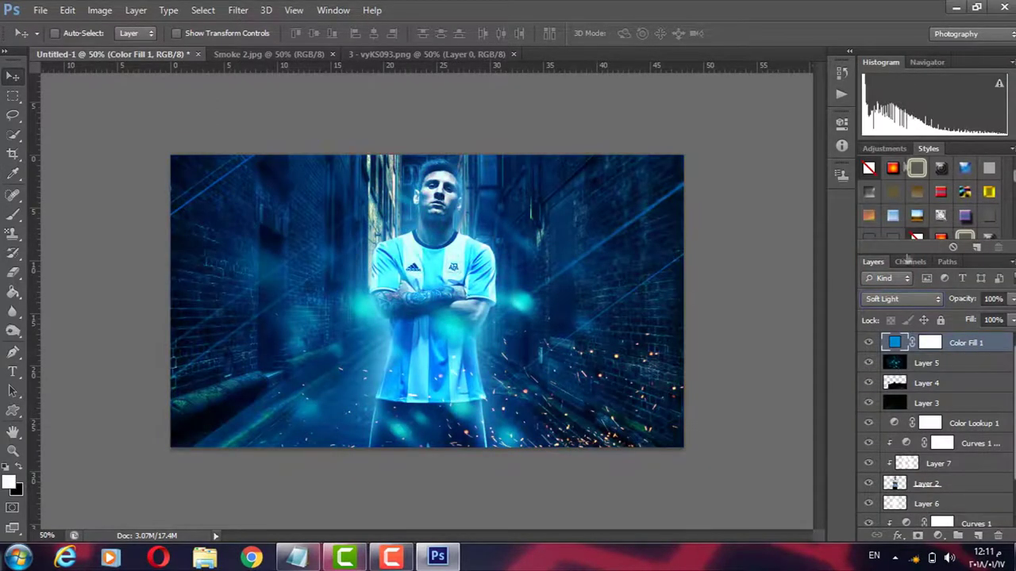
mouse_move(952, 383)
left_mouse_down()
mouse_move(948, 494)
mouse_move(938, 434)
mouse_move(981, 454)
mouse_move(980, 467)
left_mouse_up()
scroll(975, 448, "down", 2)
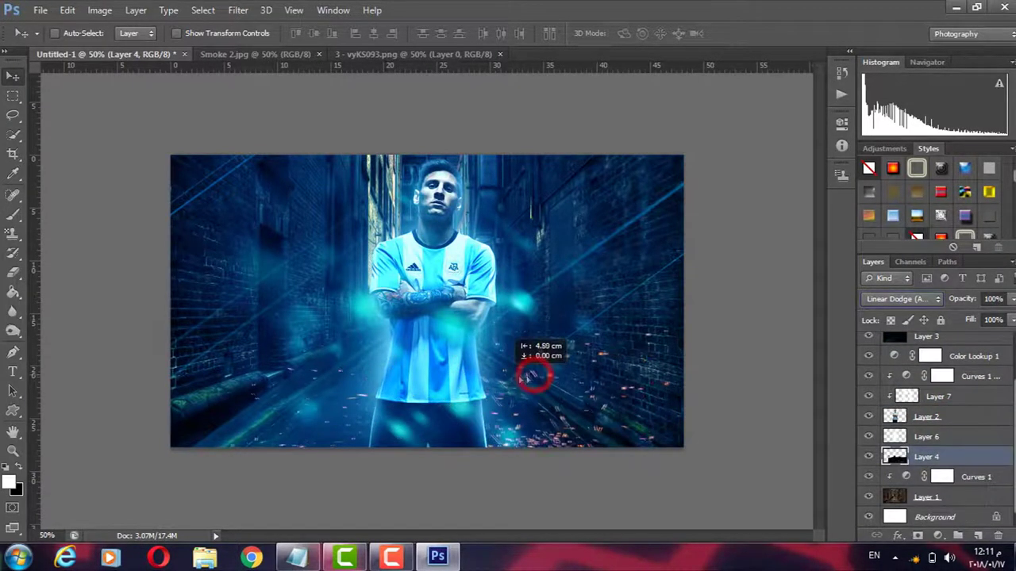
Recolour the sparks Layer 4 to blue with Hue/Saturation, then delete the layer
key("ctrl+u")
left_click_drag(857, 196, 796, 200)
key("Return")
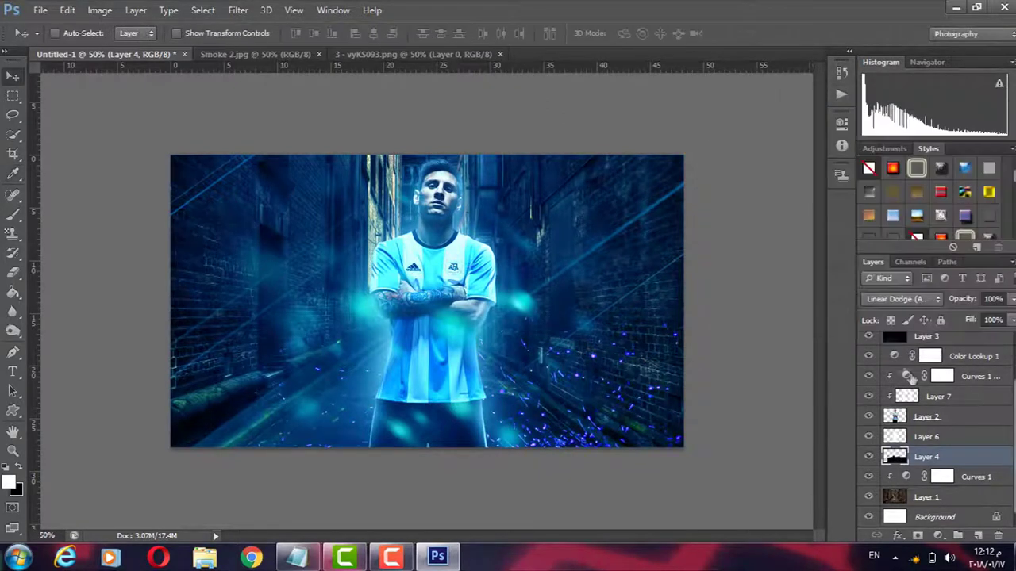
key("Delete")
key("ctrl+plus")
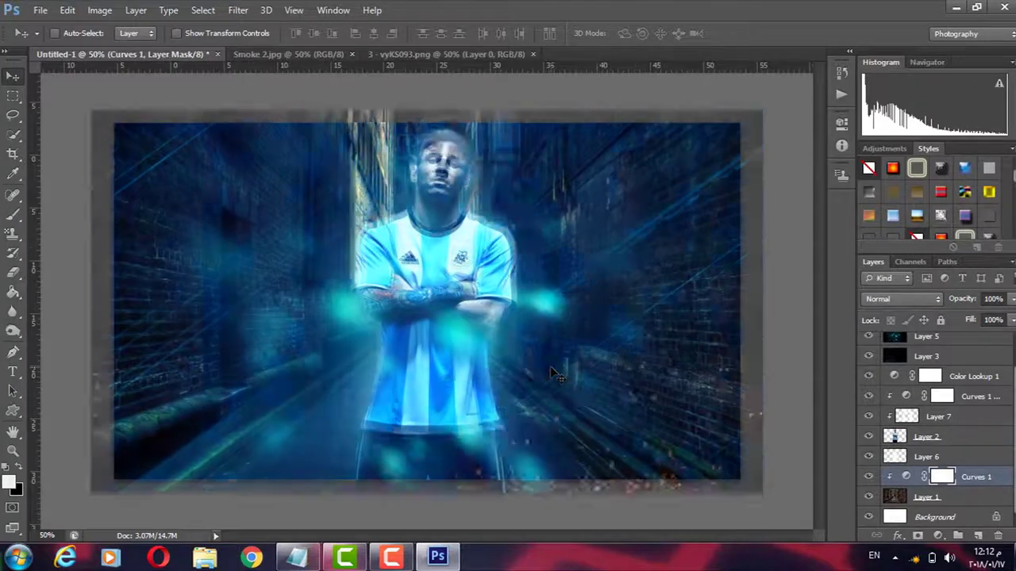
key("ctrl+minus")
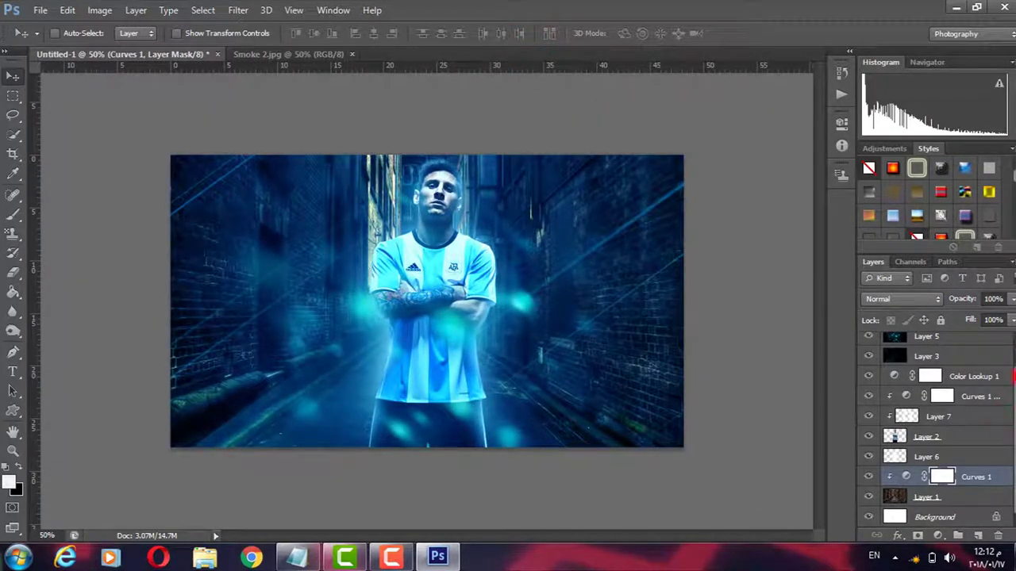
Lower the Color Fill 1 layer's opacity to 60%
left_click(993, 342)
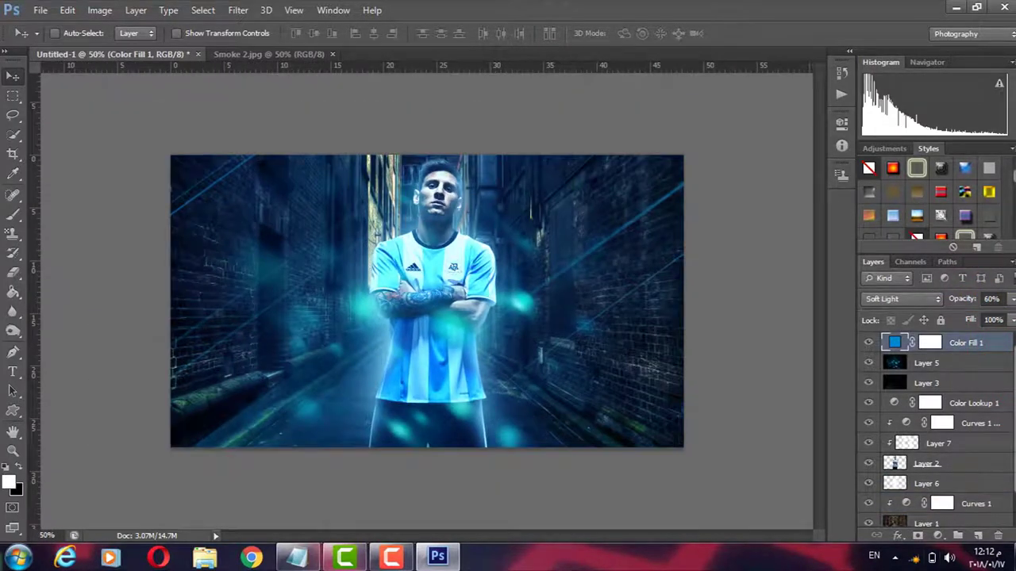
left_click(1002, 484)
left_click(993, 300)
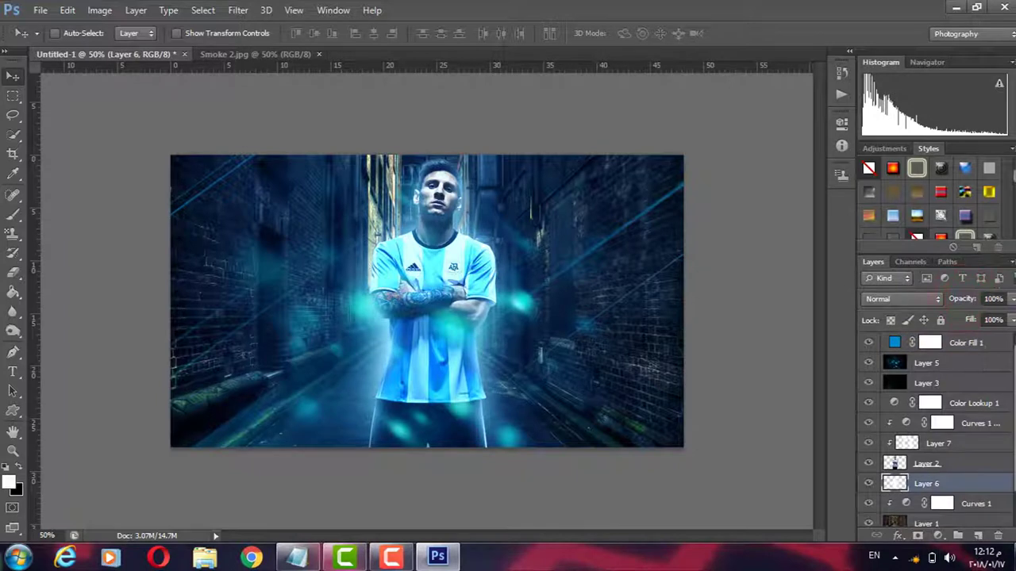
left_click(973, 343)
Add a Channel Mixer adjustment layer
left_click(936, 537)
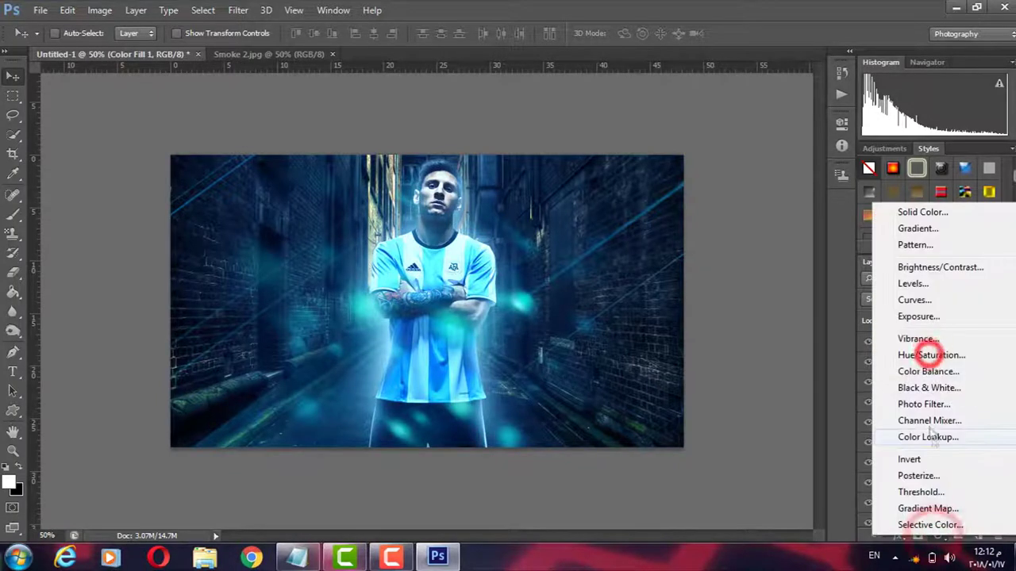
left_click(921, 420)
left_click(797, 116)
Add a Color Lookup adjustment, trying looks like 2Strip, Crisp_Warm, filmstock_50, and lower its opacity
left_click(939, 537)
left_click(912, 431)
left_click(768, 159)
left_click(773, 213)
key("Down")
key("Down")
key("Down")
key("Down")
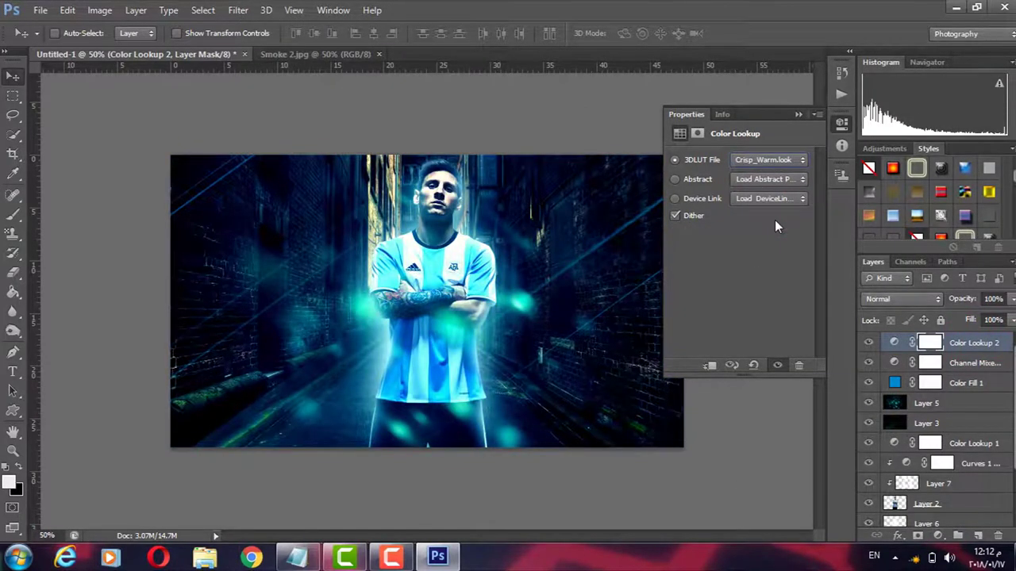
key("Down")
key("Down")
key("Down")
key("Down")
key("Down")
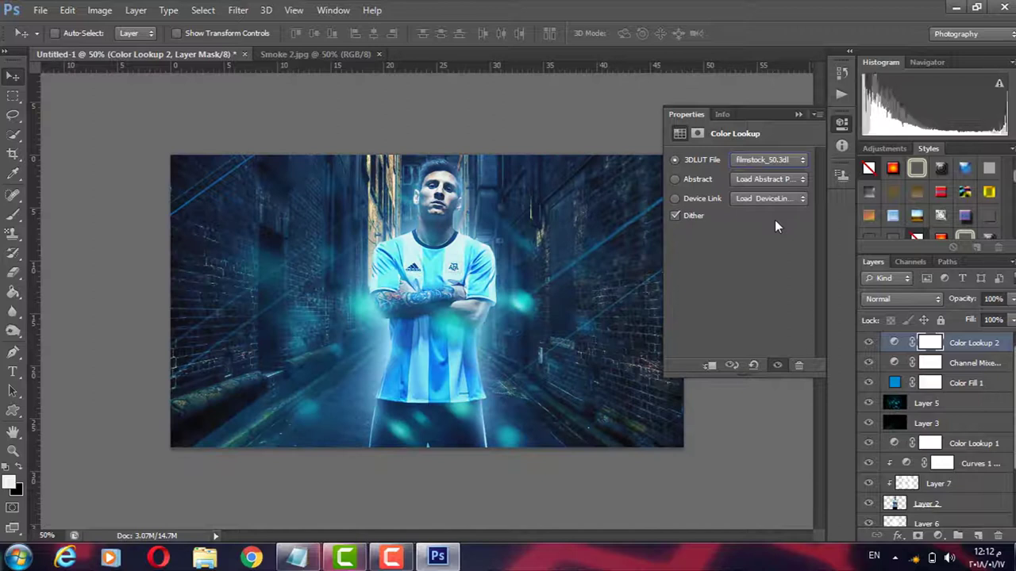
key("Down")
key("Down")
key("Down")
key("Down")
key("Down")
key("Up")
key("Up")
key("Up")
key("Up")
key("Up")
key("Up")
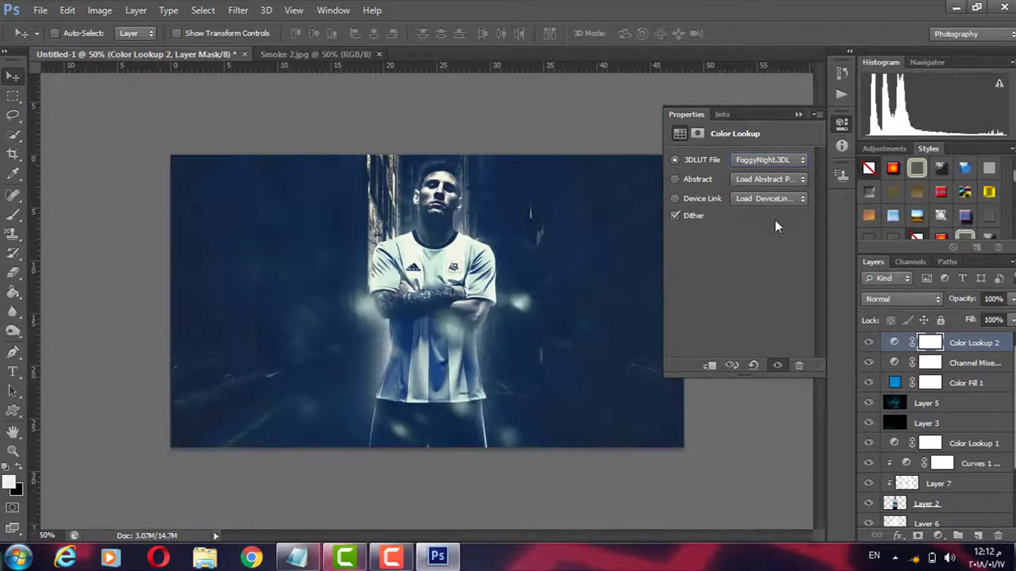
key("Up")
left_click_drag(963, 300, 919, 302)
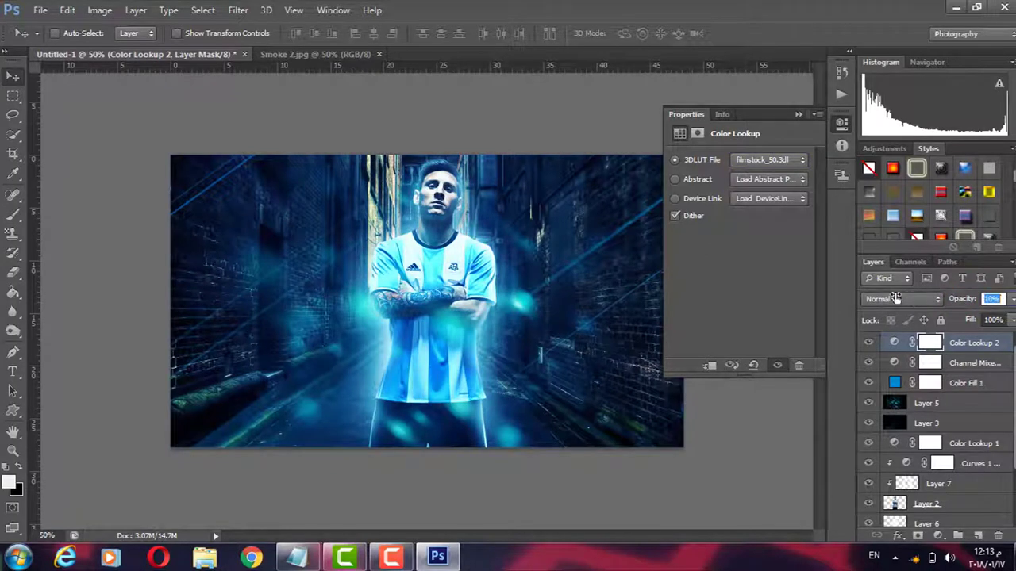
Delete the Channel Mixer adjustment layer
left_click(957, 363)
key("Delete")
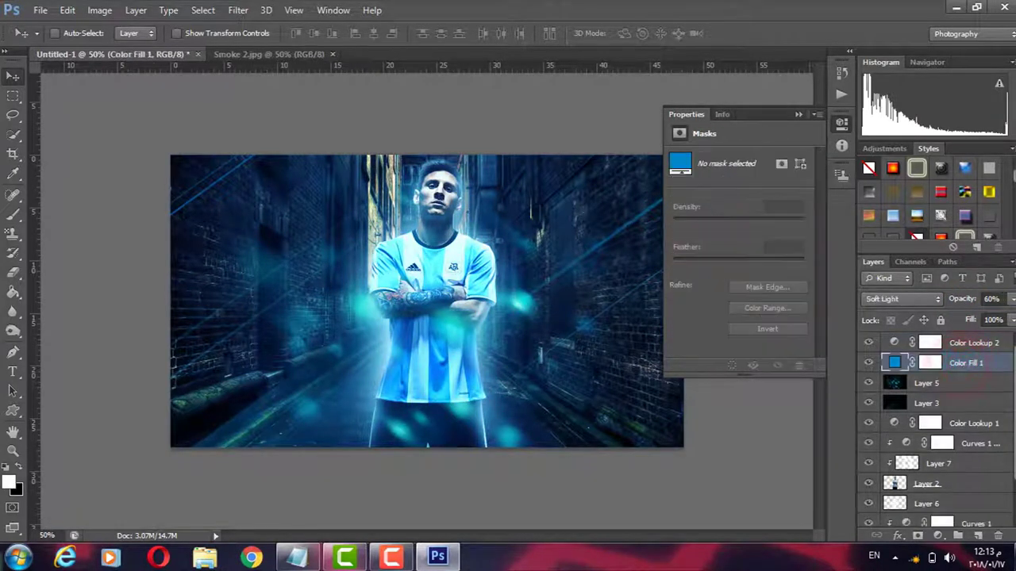
scroll(936, 429, "down", 3)
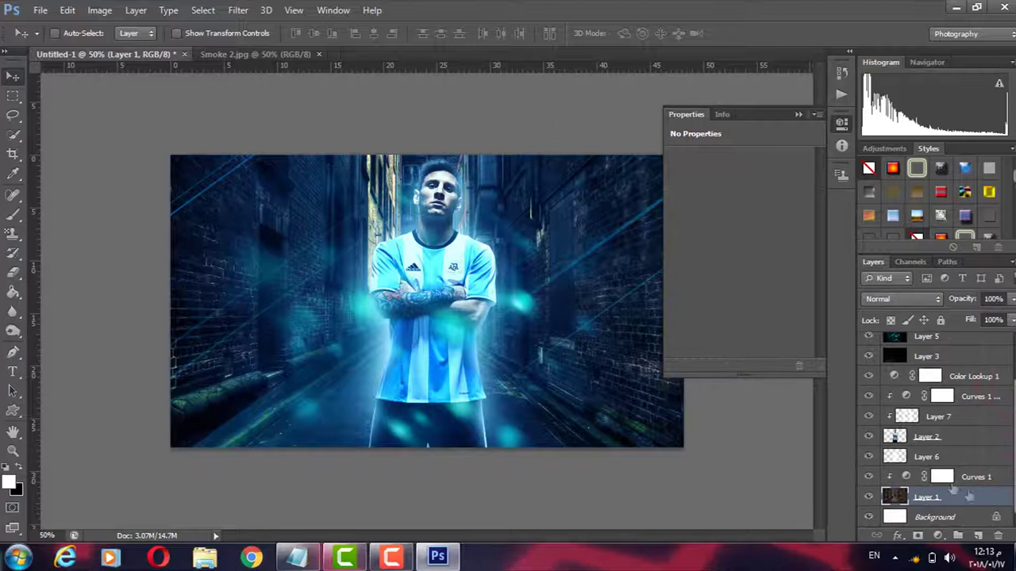
Darken the lower Curves 1 by pulling its point to Input 164, Output 100
left_click(942, 474)
left_click(907, 476)
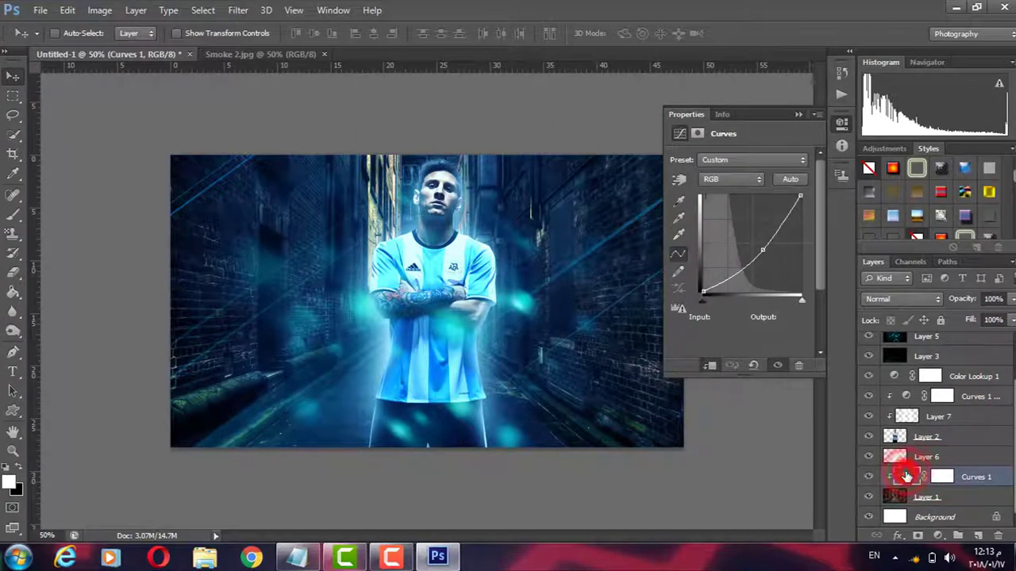
left_click_drag(766, 239, 764, 253)
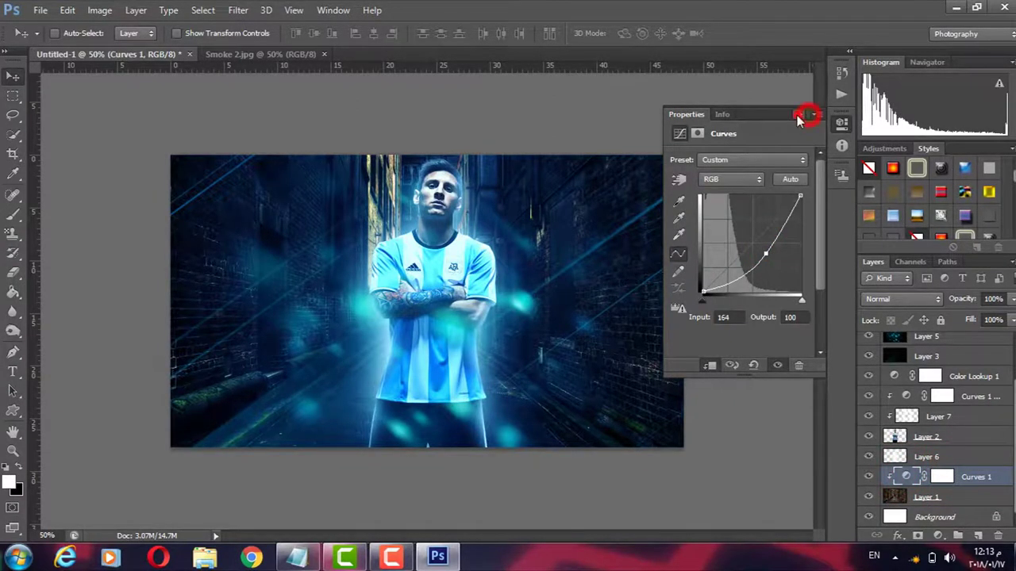
left_click(799, 116)
key("ctrl+0")
key("ctrl+minus")
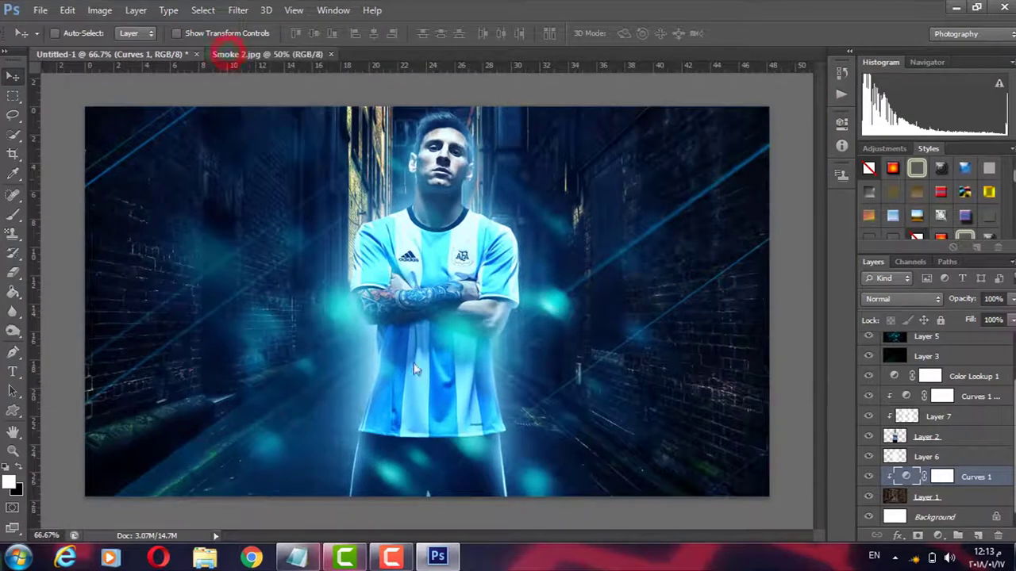
Bring Smoke 2 into the poster as a Lighten layer at the bottom, below Color Fill 1
left_click(232, 54)
left_click_drag(389, 356, 429, 301)
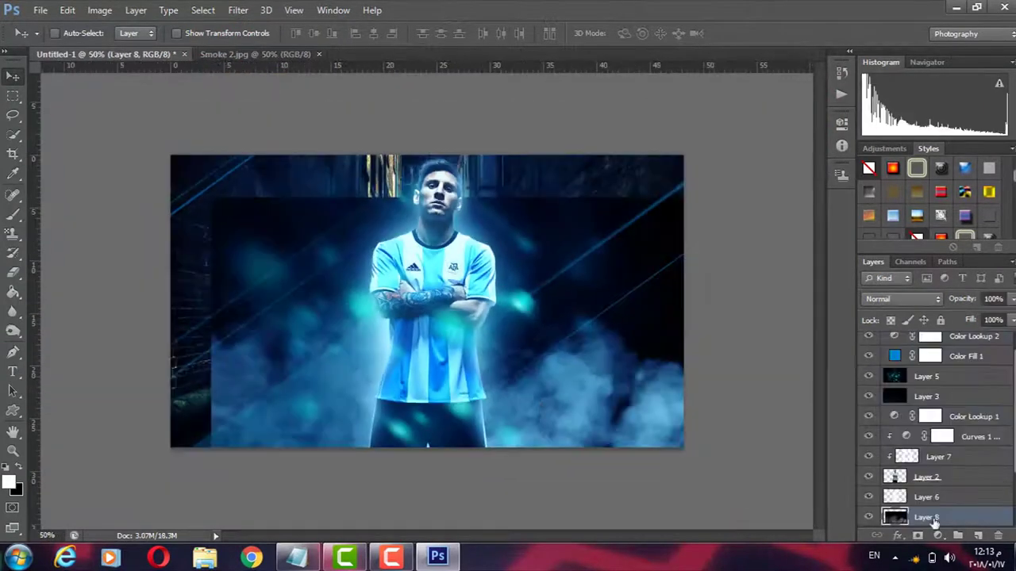
left_click_drag(935, 520, 983, 290)
left_click_drag(590, 408, 590, 476)
left_click(901, 299)
left_click(896, 104)
left_click_drag(421, 381, 410, 405)
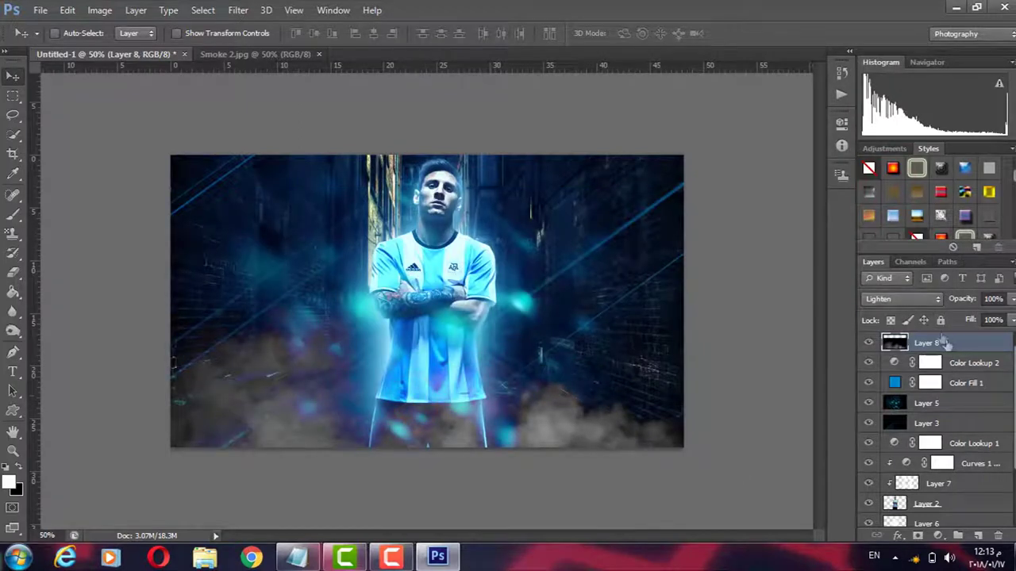
left_click_drag(944, 342, 945, 393)
left_click_drag(544, 294, 573, 274)
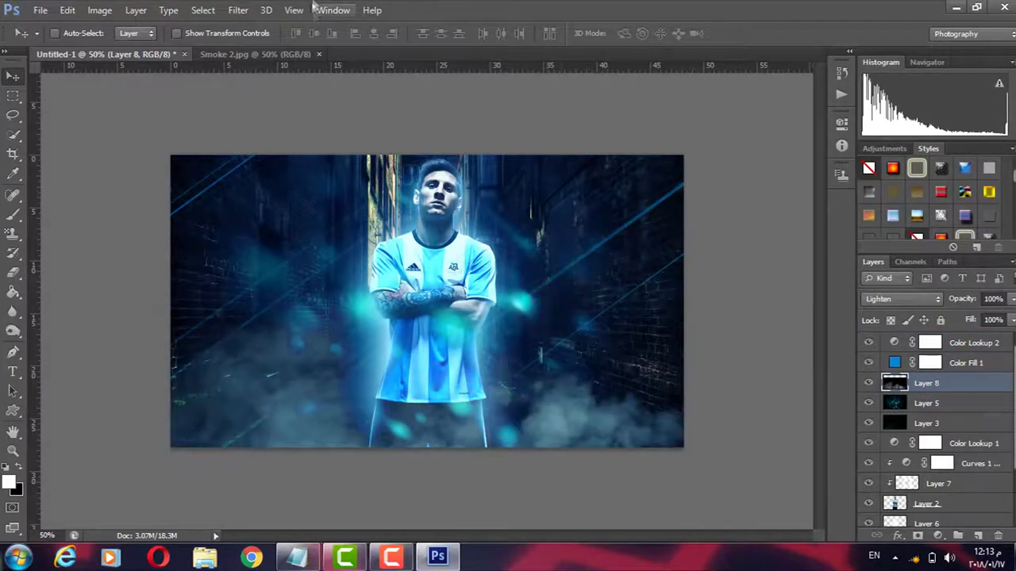
Open the glow png, drag it into the poster, blend as Screen, and move it up-left
left_click(39, 9)
left_click(48, 38)
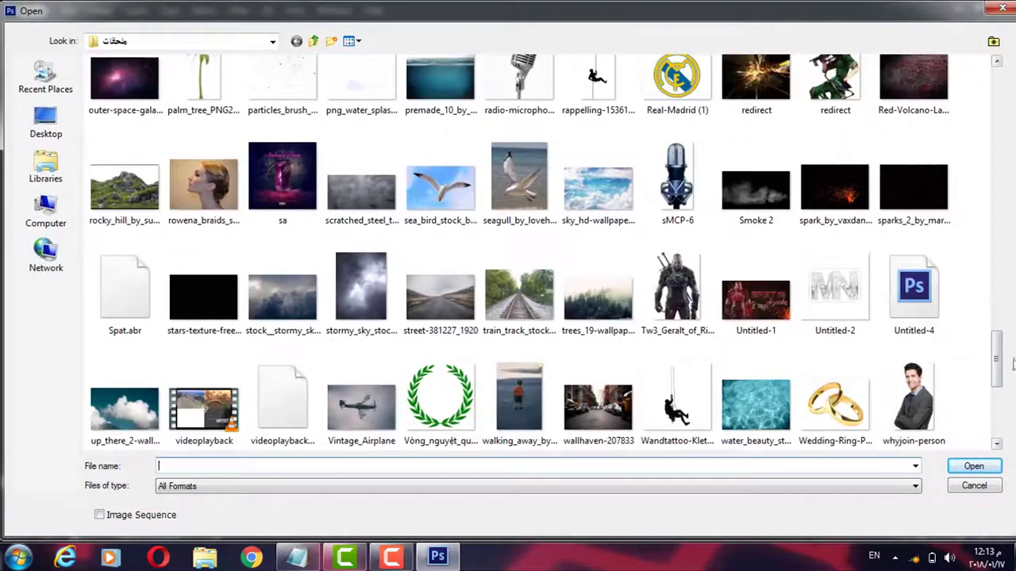
left_click_drag(1002, 361, 997, 374)
double_click(834, 229)
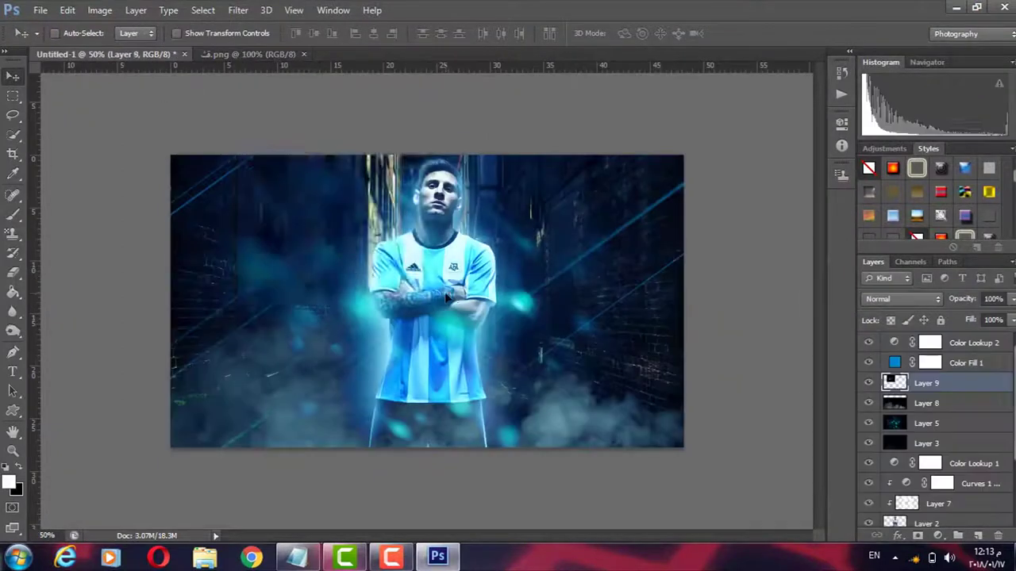
left_click_drag(125, 79, 673, 288)
left_click(926, 298)
left_click(873, 127)
mouse_move(658, 254)
left_mouse_down()
mouse_move(518, 223)
mouse_move(531, 247)
left_mouse_up()
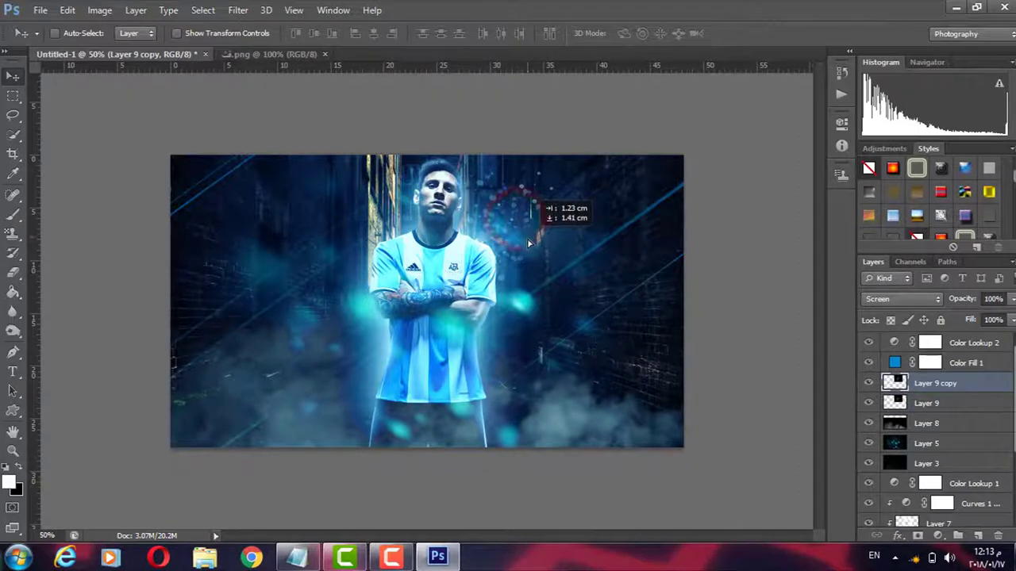
left_click(40, 10)
Open the flare image 1 (15).jpg and drag it into the poster as a layer
left_click(48, 38)
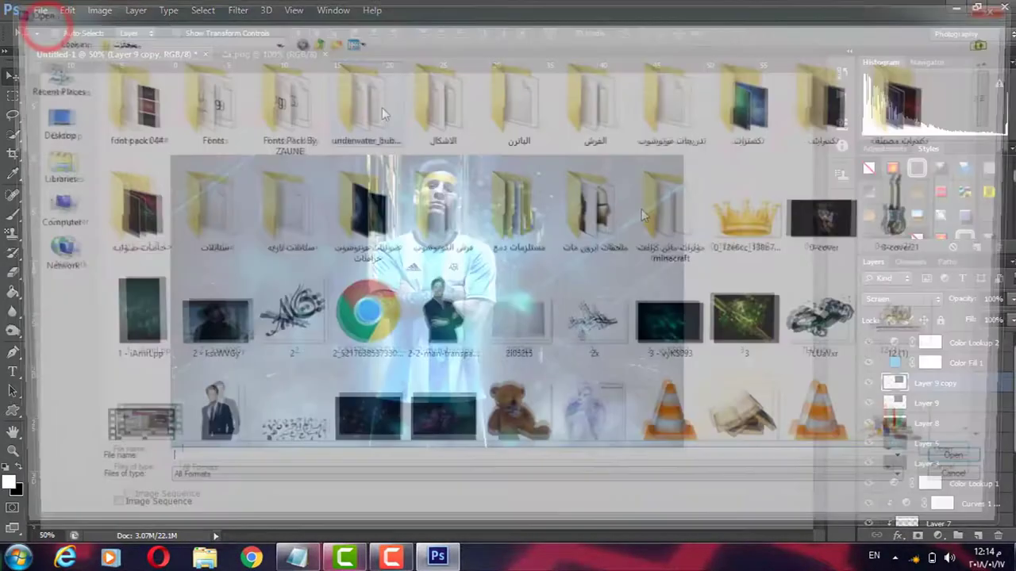
double_click(912, 99)
double_click(674, 103)
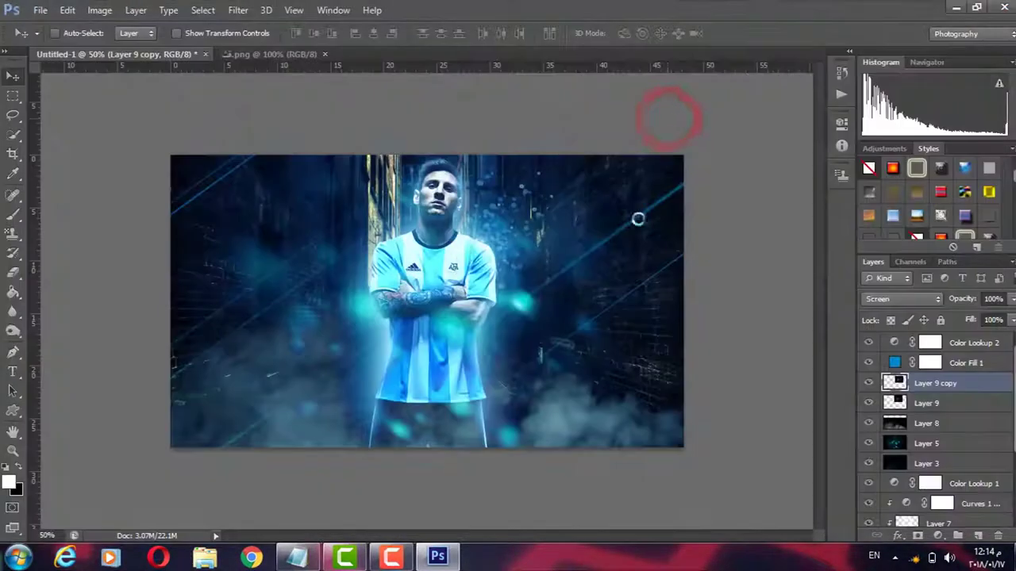
left_click(451, 54)
left_click(40, 10)
left_click(48, 38)
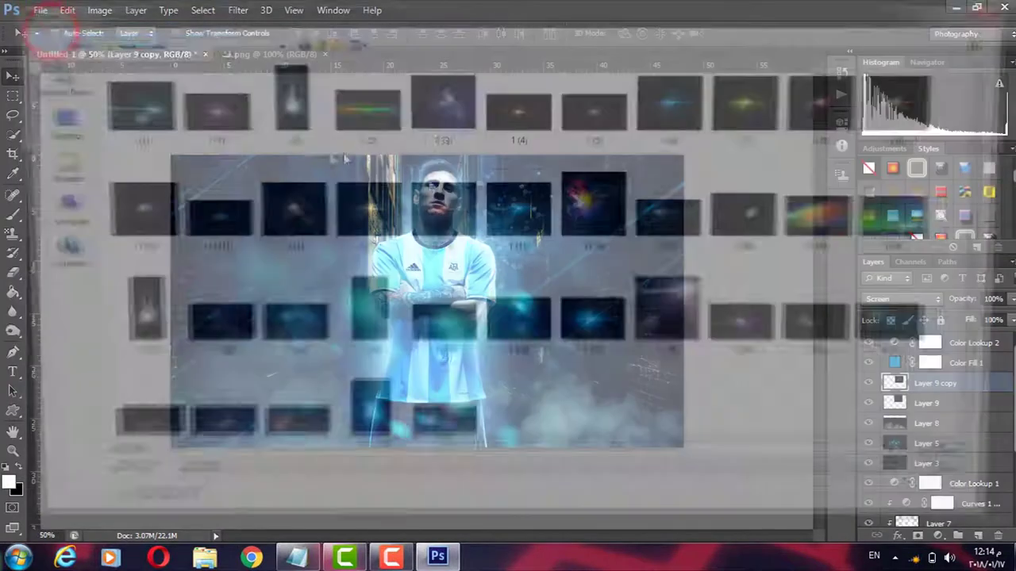
left_click(520, 230)
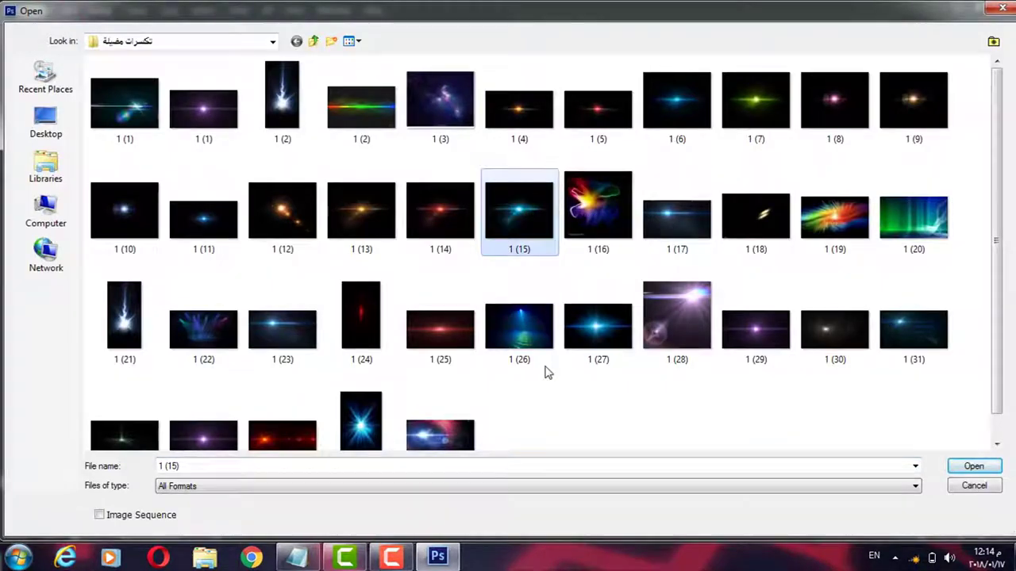
key("Return")
left_click_drag(503, 362, 452, 265)
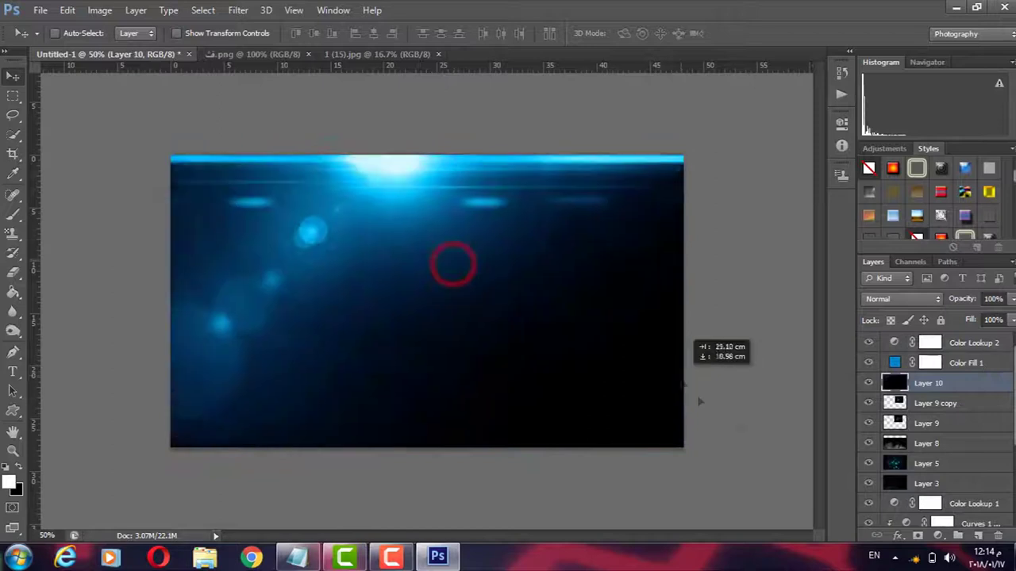
Scale the flare to about a third, blend it as Screen, and place it across Messi's shoulders
key("ctrl+minus")
key("ctrl+minus")
key("ctrl+minus")
key("ctrl+minus")
key("ctrl+t")
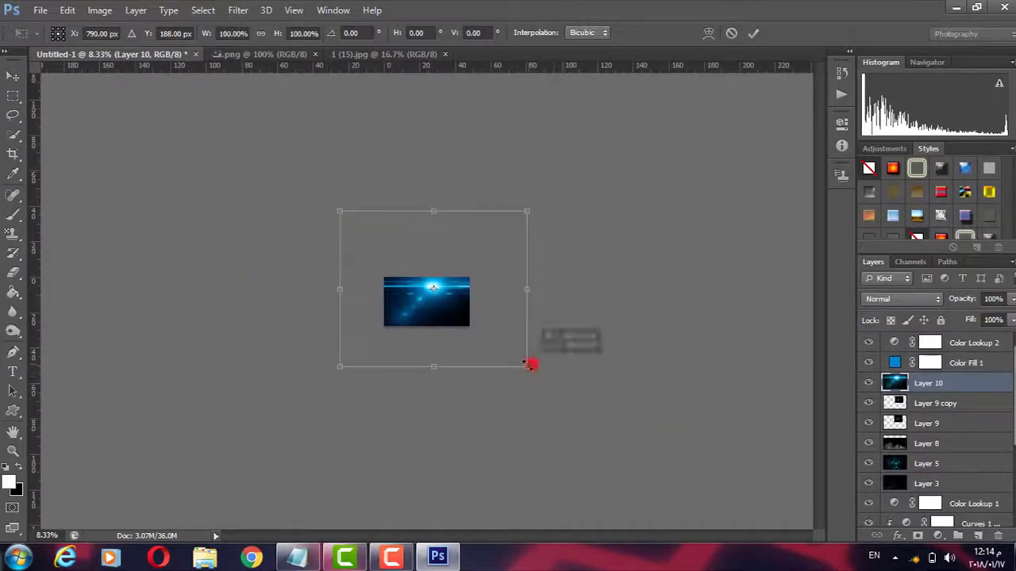
mouse_move(526, 366)
left_mouse_down()
mouse_move(408, 257)
mouse_move(443, 307)
left_mouse_up()
key("ctrl+plus")
key("ctrl+plus")
key("ctrl+plus")
key("ctrl+plus")
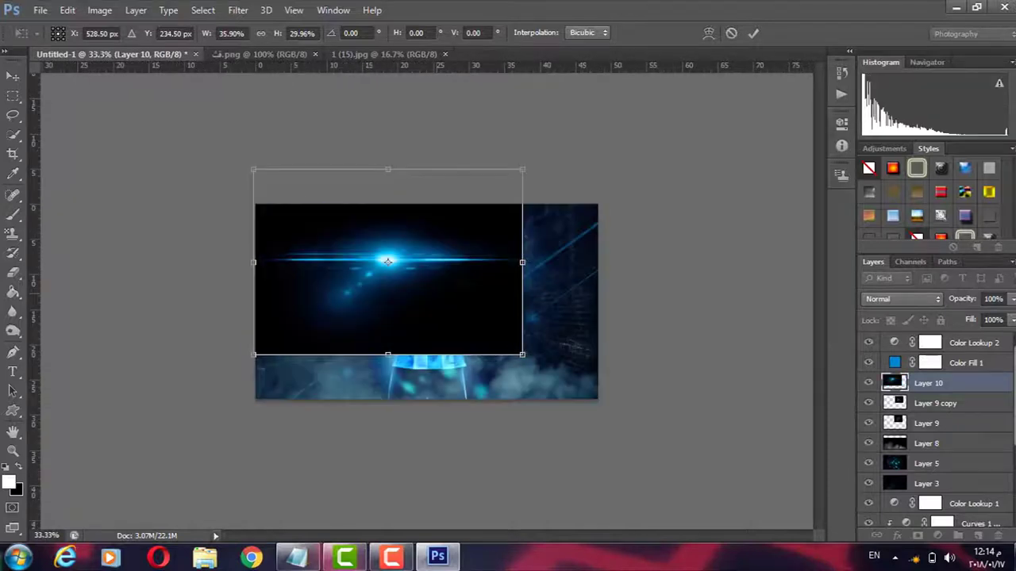
left_click(905, 299)
left_click(912, 118)
key("ctrl+plus")
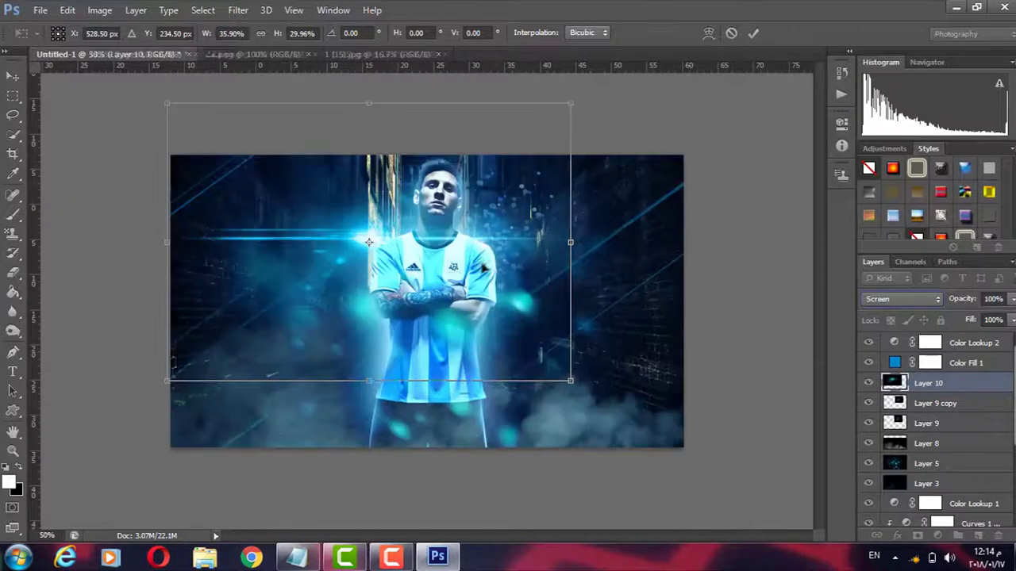
left_click_drag(483, 267, 528, 256)
key("Return")
Move the flare layer down between Layer 2 and Layer 6 and shift the streak lower
left_click_drag(930, 384, 977, 423)
left_click_drag(442, 232, 484, 244)
left_click_drag(929, 423, 907, 468)
mouse_move(691, 329)
left_mouse_down()
mouse_move(699, 350)
mouse_move(698, 340)
left_mouse_up()
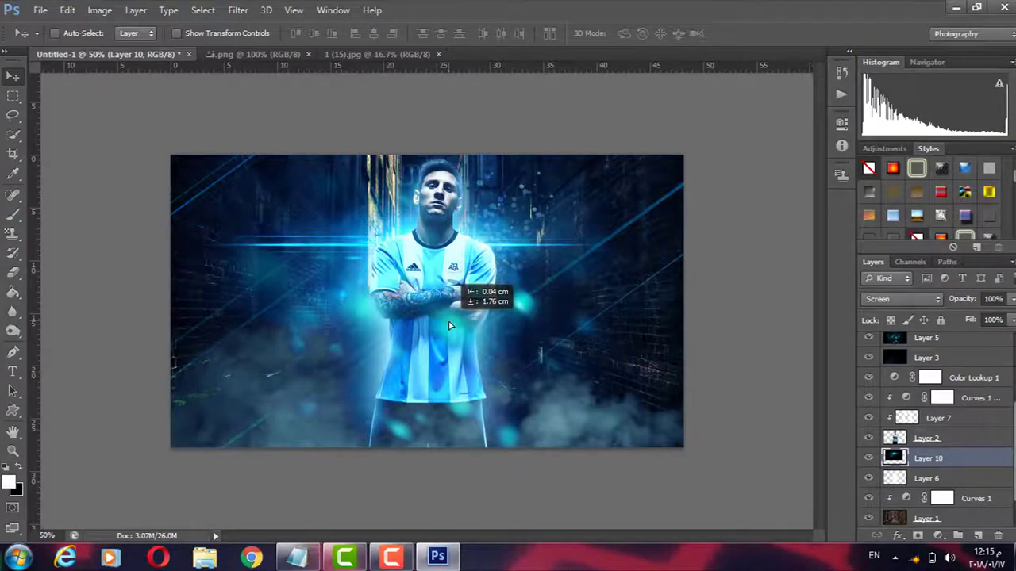
mouse_move(446, 301)
left_mouse_down()
mouse_move(535, 435)
mouse_move(508, 451)
mouse_move(537, 359)
left_mouse_up()
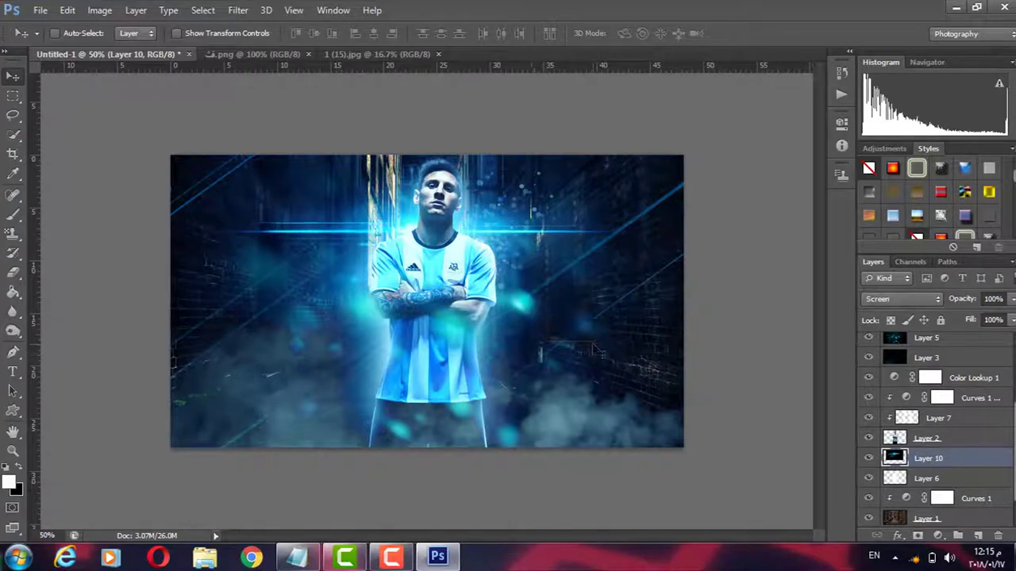
Rotate the flare slightly, adjust its stack position, then select Color Lookup 2
key("ctrl+t")
left_click_drag(685, 358, 699, 325)
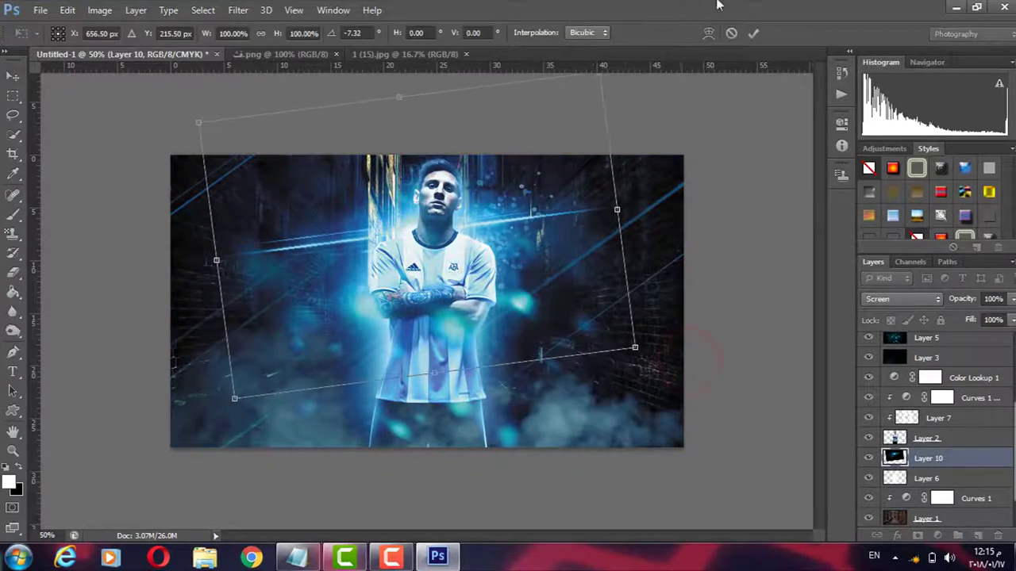
left_click(751, 42)
key("ctrl+]")
key("ctrl+]")
left_click_drag(927, 381, 950, 458)
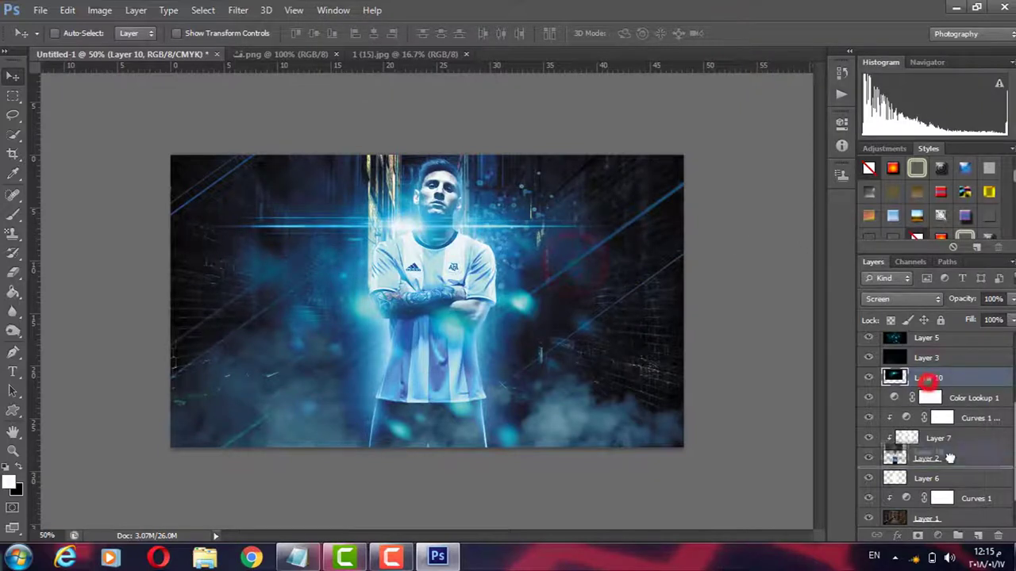
key("ctrl+t")
mouse_move(658, 376)
left_mouse_down()
mouse_move(665, 384)
mouse_move(579, 301)
left_mouse_up()
double_click(583, 310)
scroll(1013, 444, "down", 1)
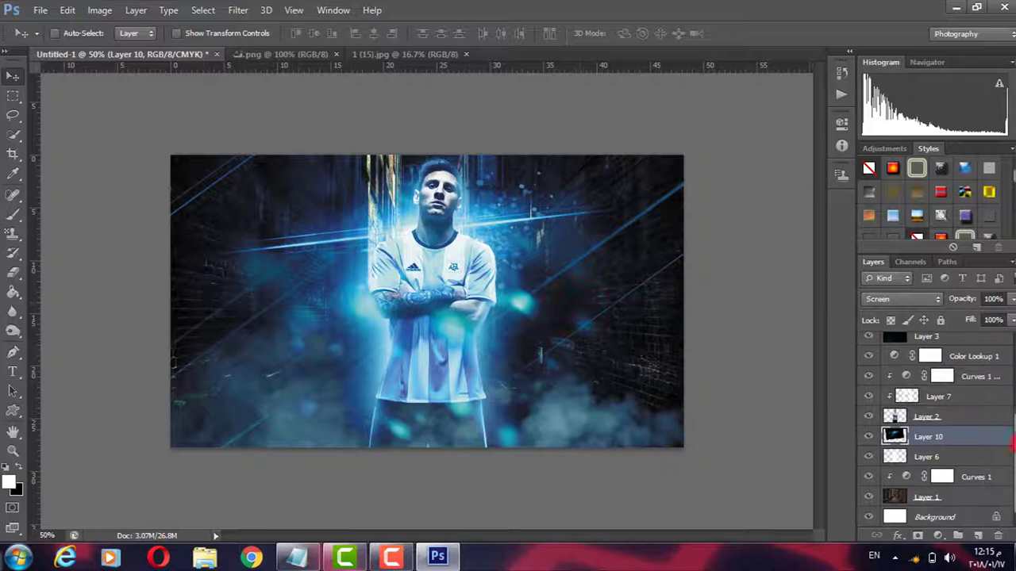
scroll(1011, 425, "up", 3)
left_click(968, 341)
Add a Gradient Fill layer from the colour-to-transparent preset with a black left stop
left_click(938, 535)
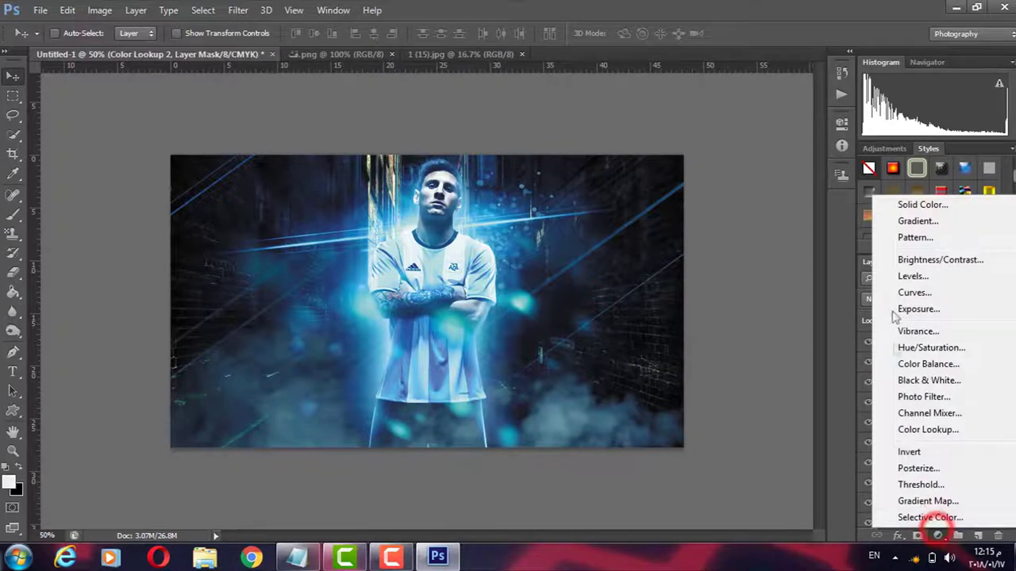
left_click(917, 221)
left_click(489, 345)
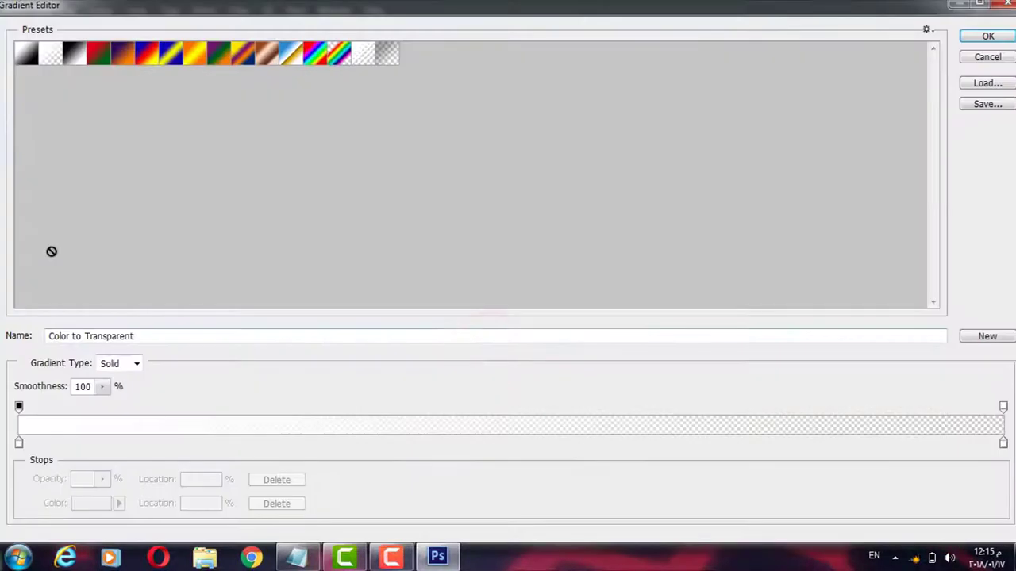
left_click(50, 54)
left_click(19, 442)
left_click(91, 502)
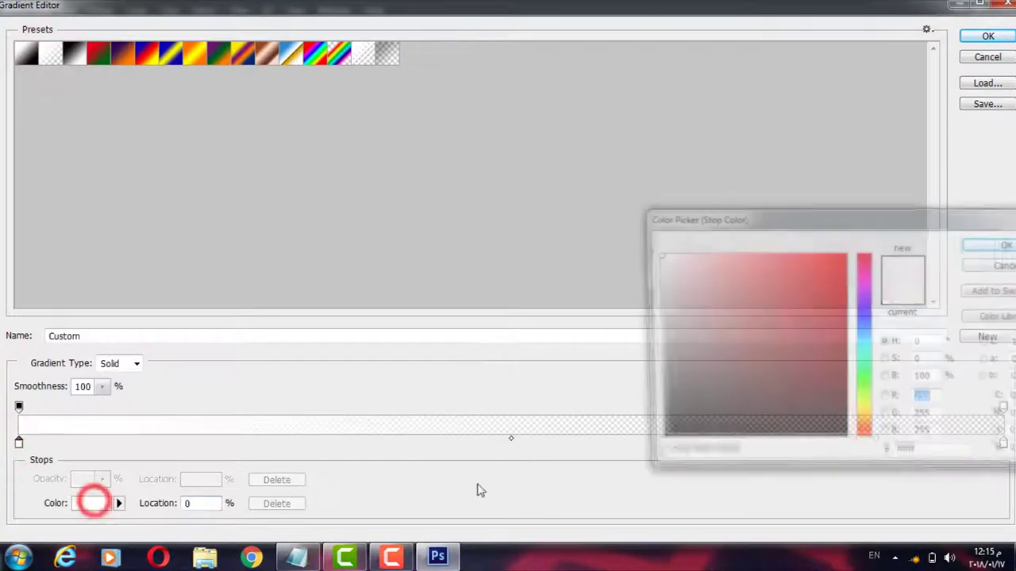
left_click_drag(734, 367, 612, 458)
key("Return")
Make the right gradient stop black as well and accept the black-to-transparent gradient
left_click(995, 442)
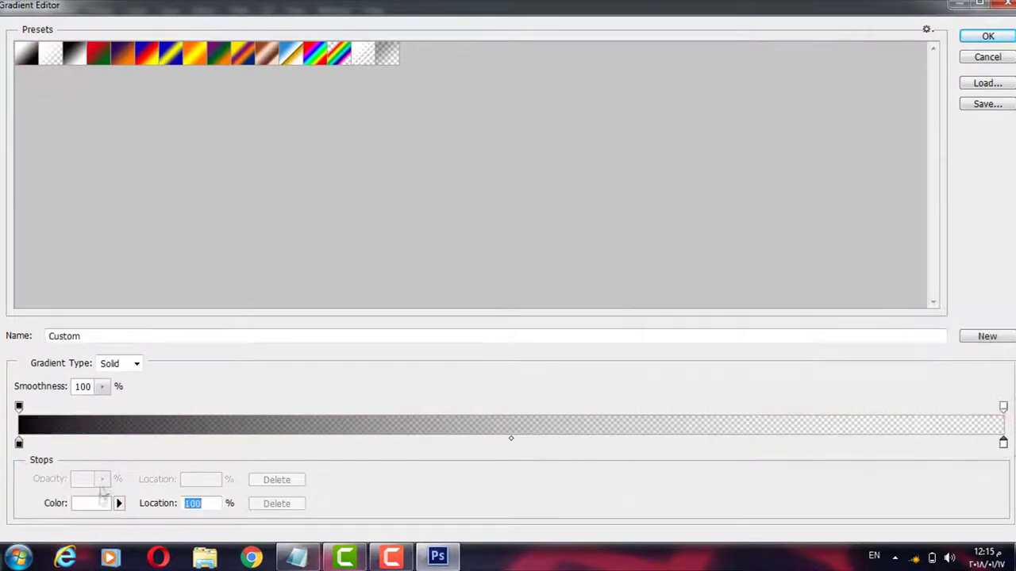
left_click(91, 504)
left_click_drag(665, 363, 657, 449)
key("Return")
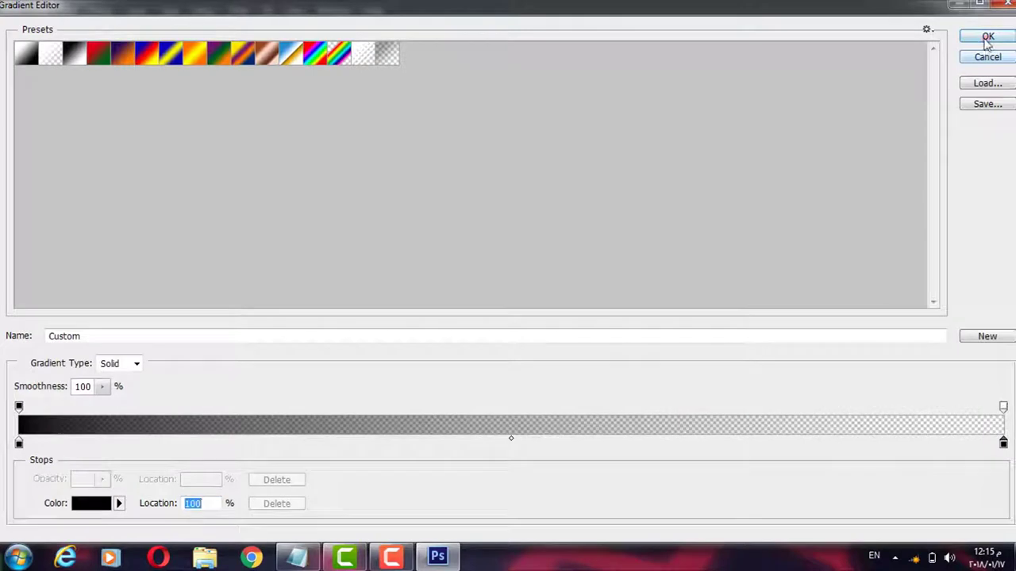
left_click(986, 40)
Set the gradient fill to Radial style, Reversed, scale 444, and confirm
left_click(526, 343)
left_click(518, 266)
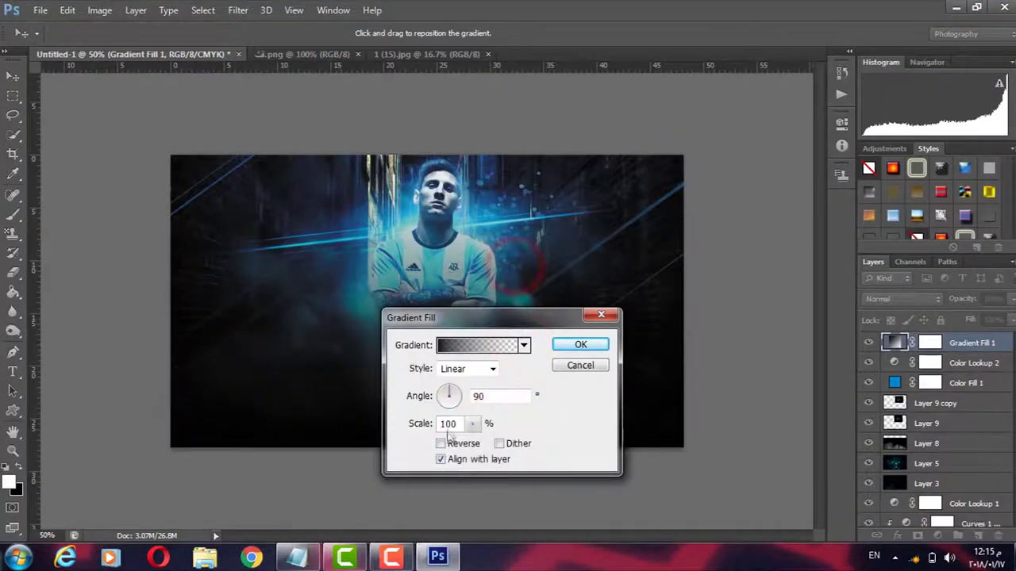
left_click(480, 370)
left_click(456, 391)
left_click(441, 443)
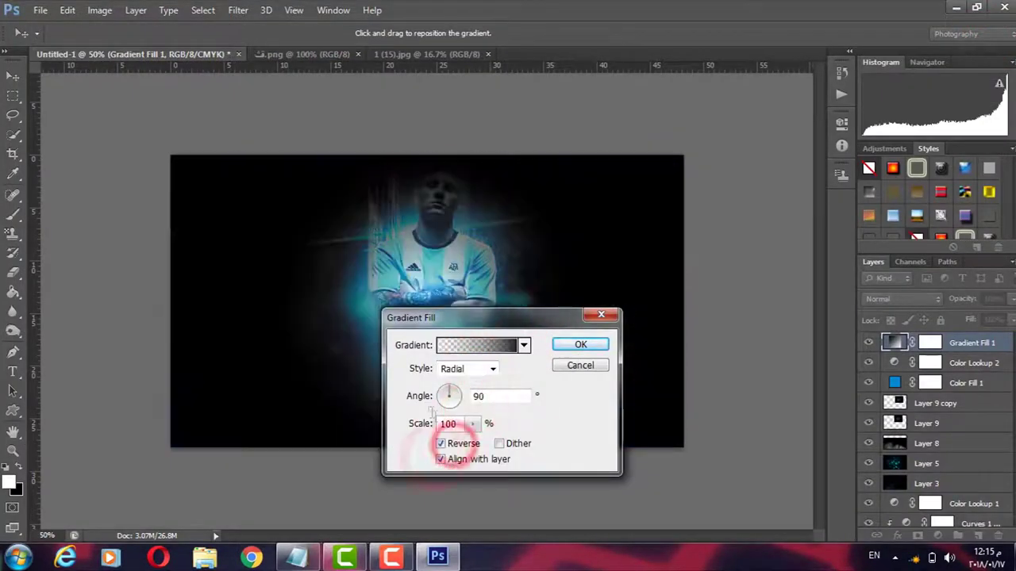
mouse_move(413, 433)
left_mouse_down()
mouse_move(403, 427)
mouse_move(423, 429)
left_mouse_up()
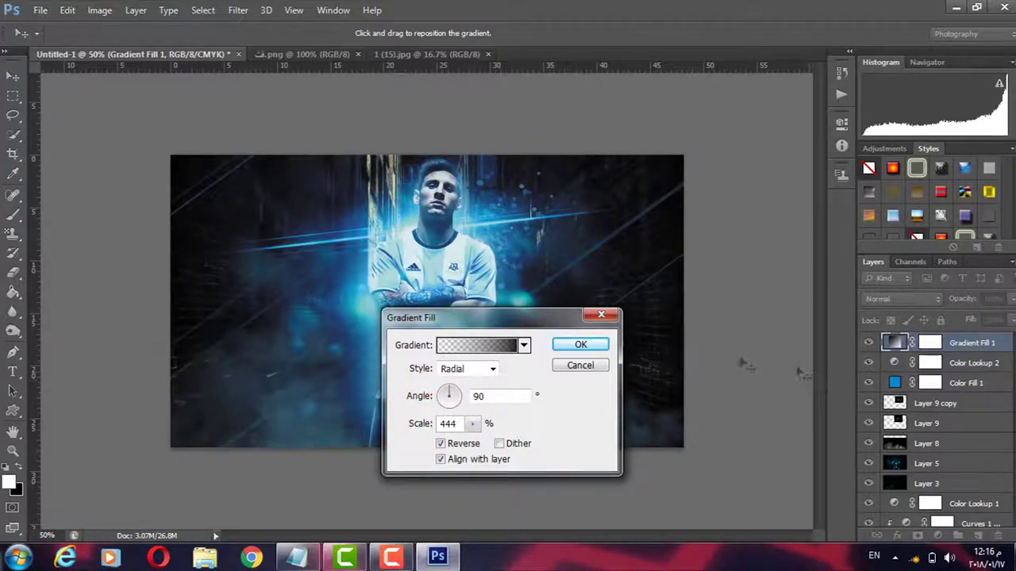
left_click(580, 344)
Erase the gradient fill's mask over the player's body with a large eraser
left_click(930, 343)
key("e")
left_click(437, 216)
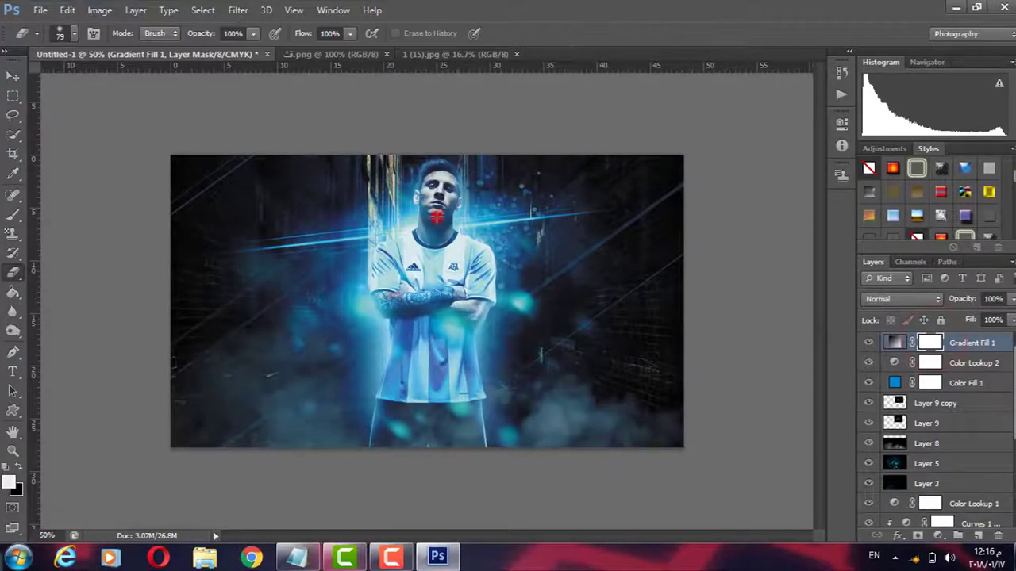
right_click(436, 208)
left_click_drag(492, 227, 528, 227)
key("Return")
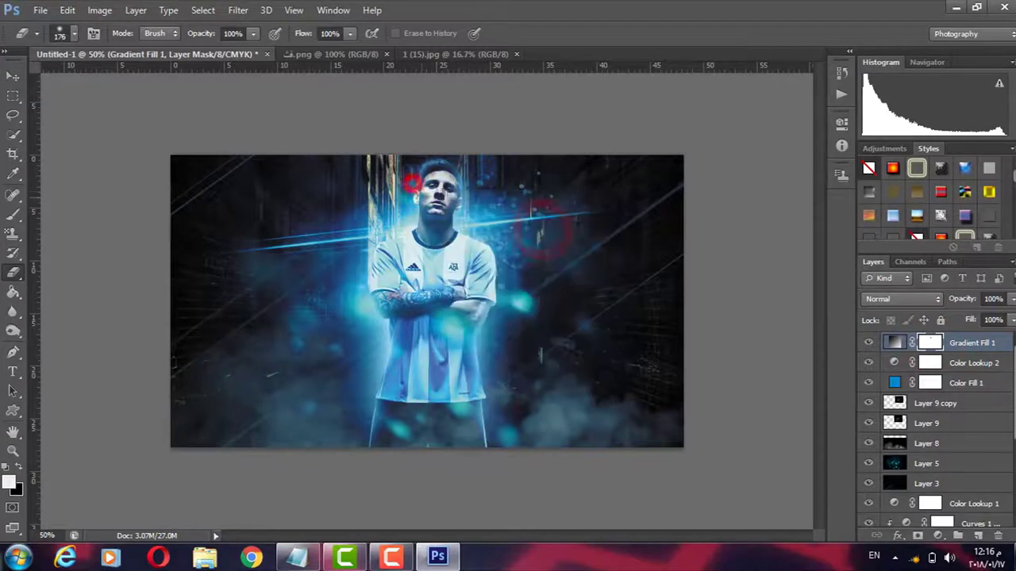
left_click_drag(349, 413, 425, 454)
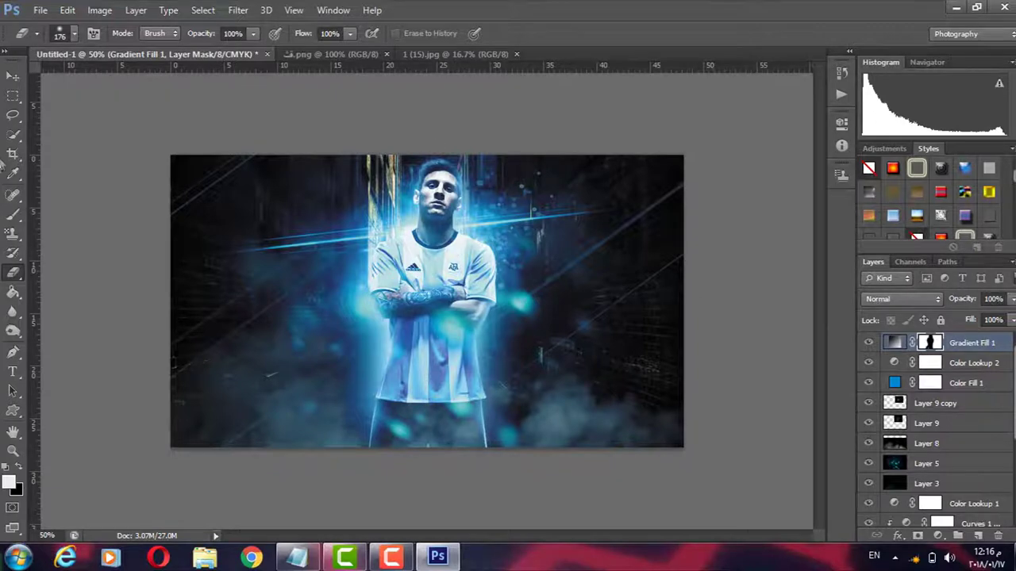
Create a new empty layer above Layer 2 and choose 50% Gray as its fill
left_click(12, 76)
scroll(1007, 384, "down", 3)
left_click(961, 434)
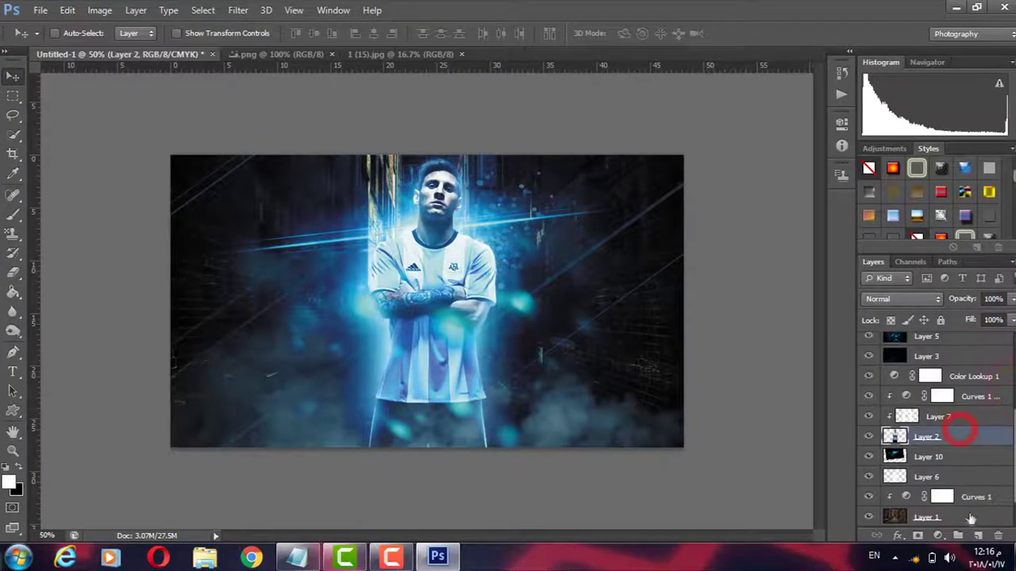
left_click(978, 536)
left_click(67, 9)
left_click(103, 208)
Fill Layer 11 with 50% gray and set its blend mode to Overlay
left_click(592, 151)
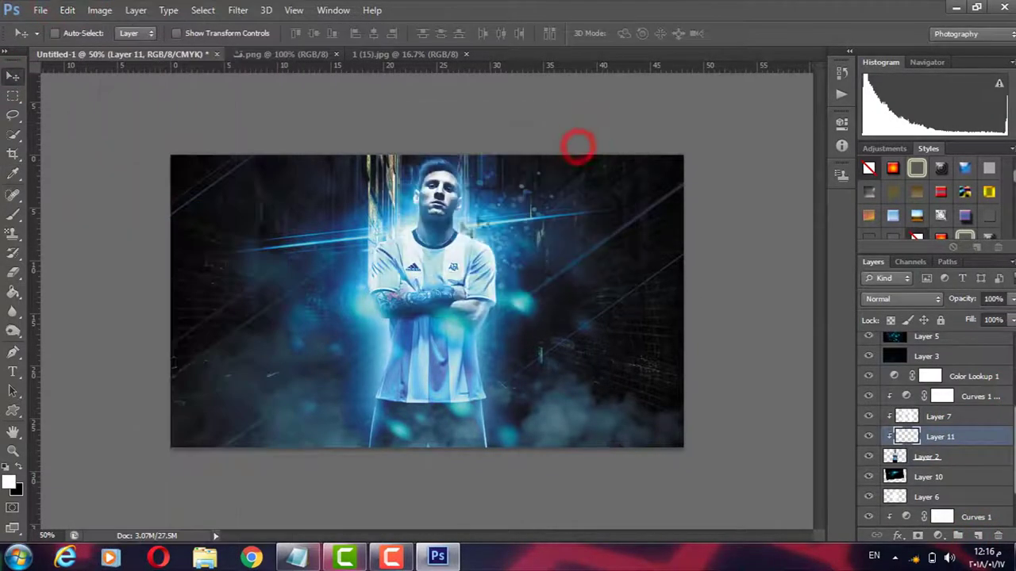
left_click(901, 298)
left_click(879, 222)
left_click(901, 298)
left_click(875, 185)
Zoom in on the player and ready the Dodge tool with a 57 px brush
left_click(14, 331)
right_click(451, 230)
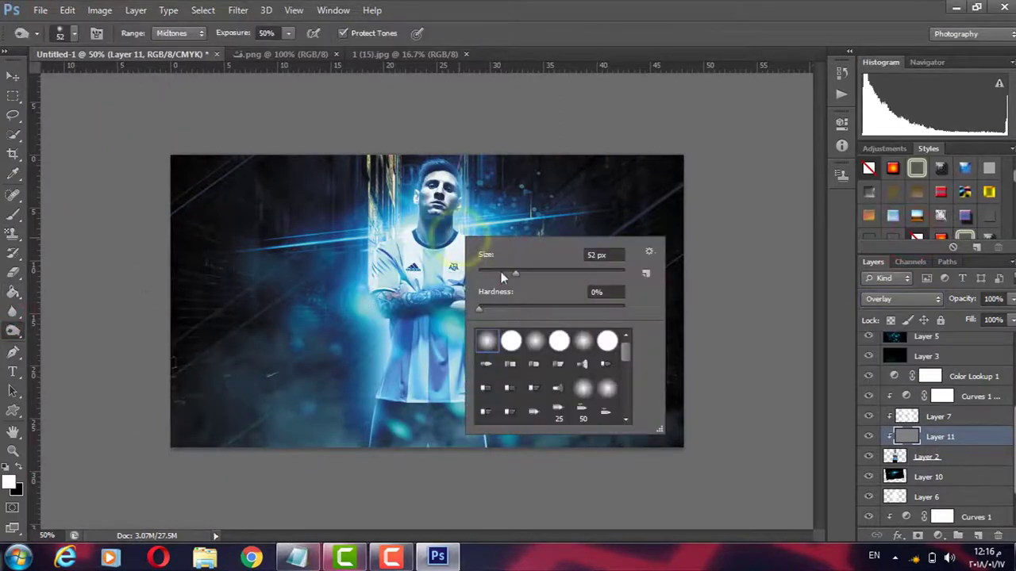
key("Escape")
key("ctrl+plus")
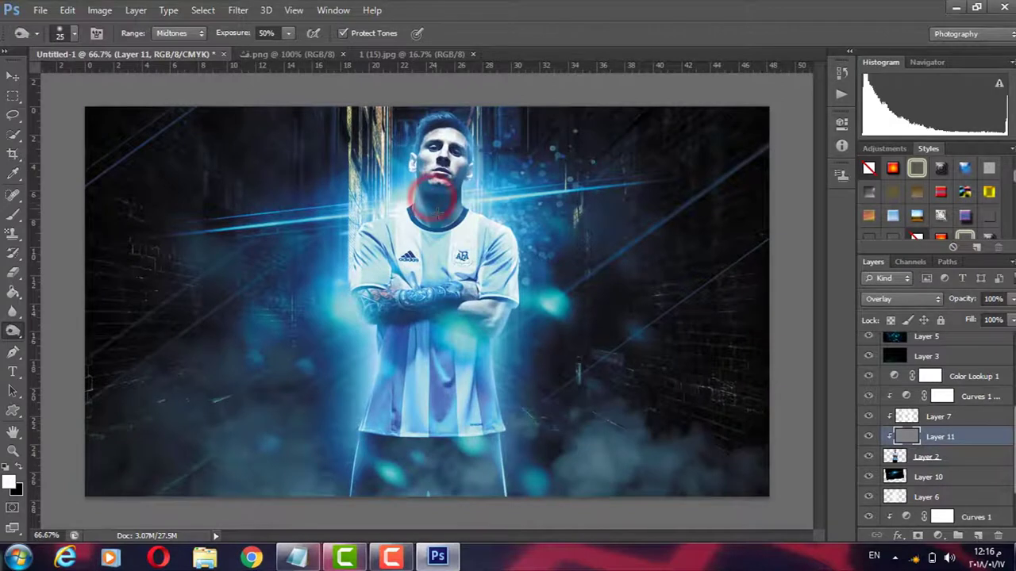
right_click(449, 228)
left_click_drag(450, 230, 494, 229)
left_click(433, 195)
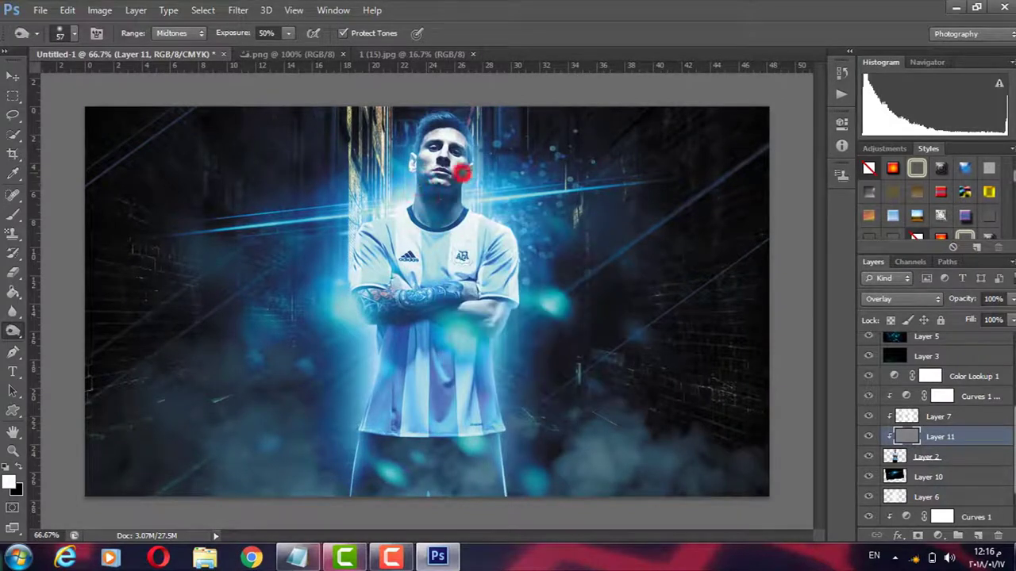
key("z")
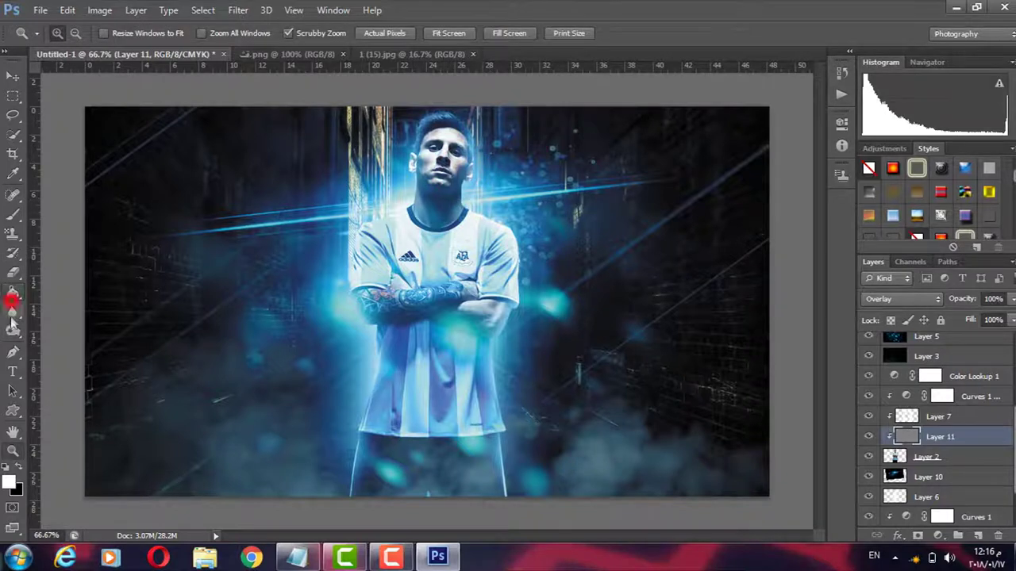
left_click(14, 332)
Dodge the player's neck and shirt to brighten them
left_click_drag(434, 224, 445, 216)
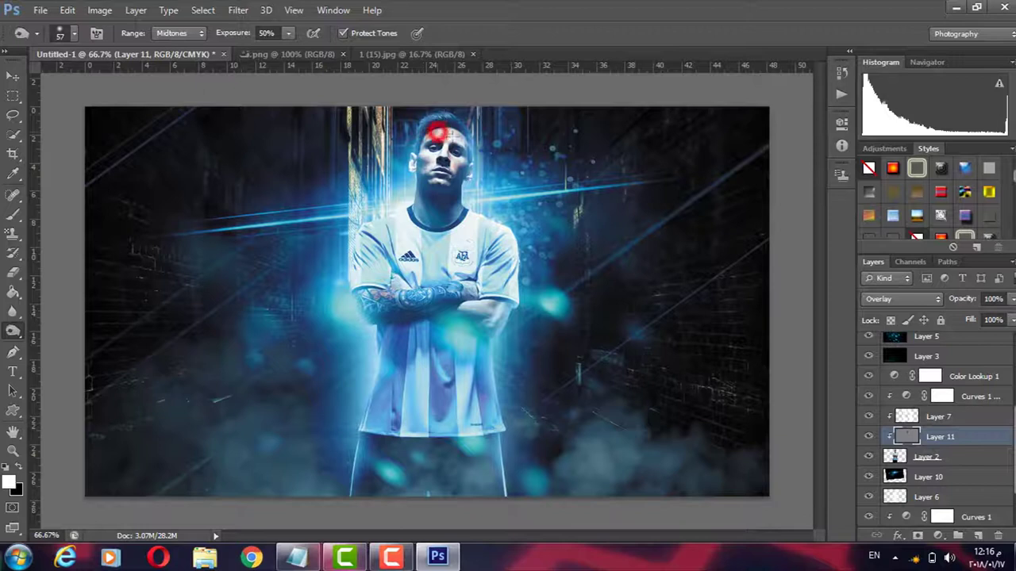
key("ctrl+minus")
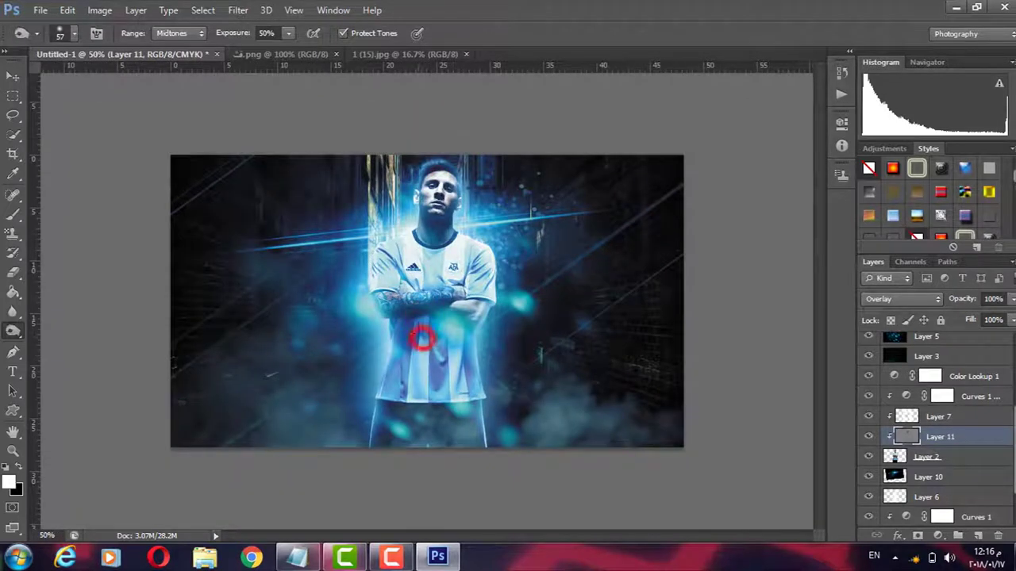
left_click_drag(456, 365, 464, 331)
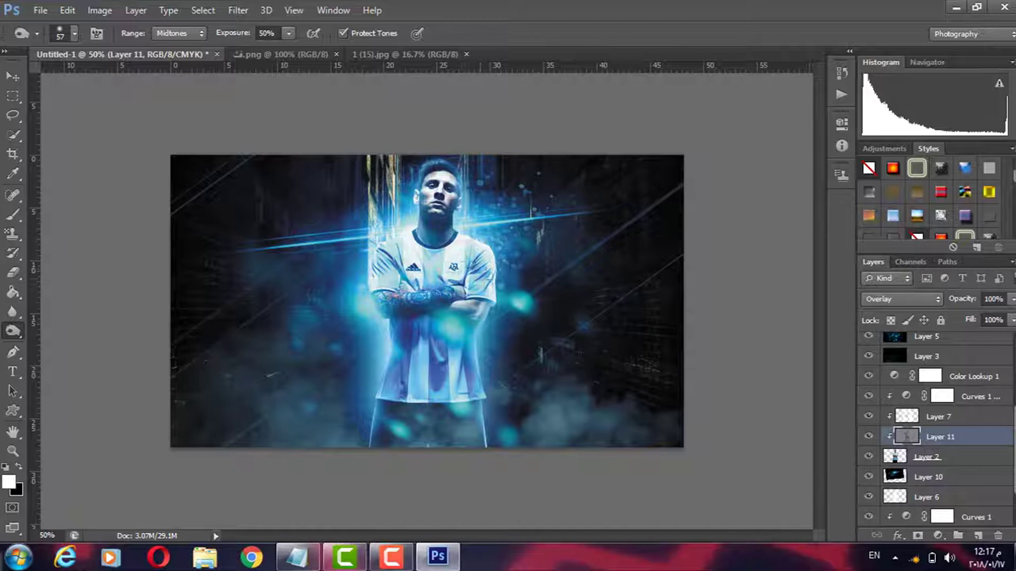
left_click(430, 235)
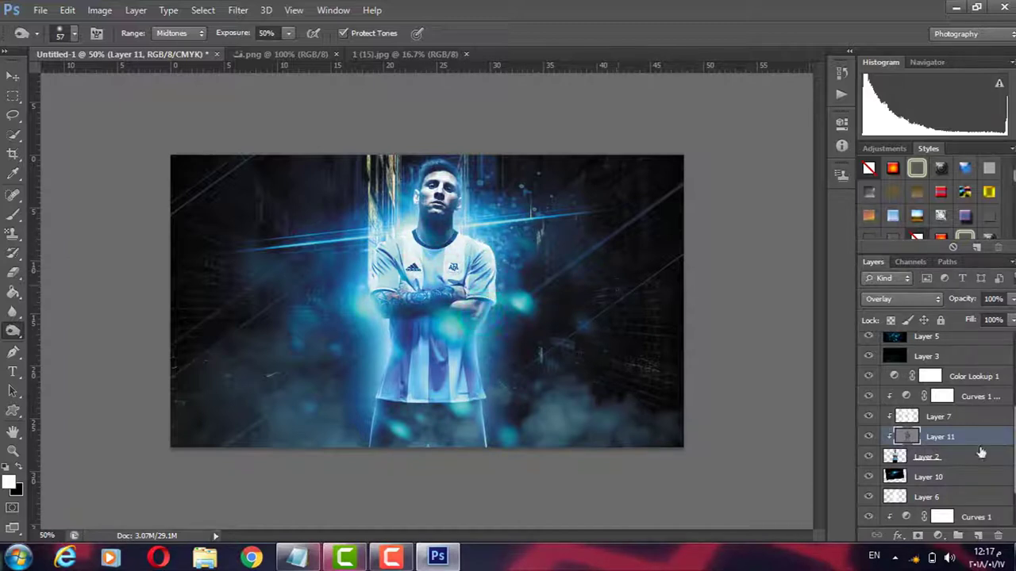
left_click_drag(1012, 445, 1013, 396)
Rotate Layer 10 slightly, scale it down, and move it up-right
left_click(12, 77)
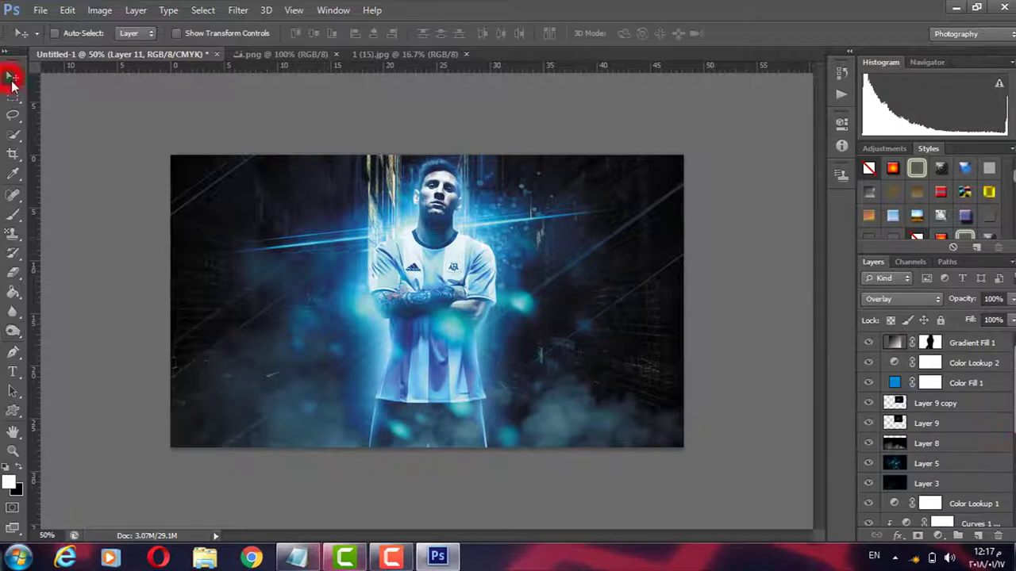
left_click_drag(1012, 405, 1013, 444)
left_click(928, 438)
key("ctrl+t")
left_click_drag(712, 359, 714, 352)
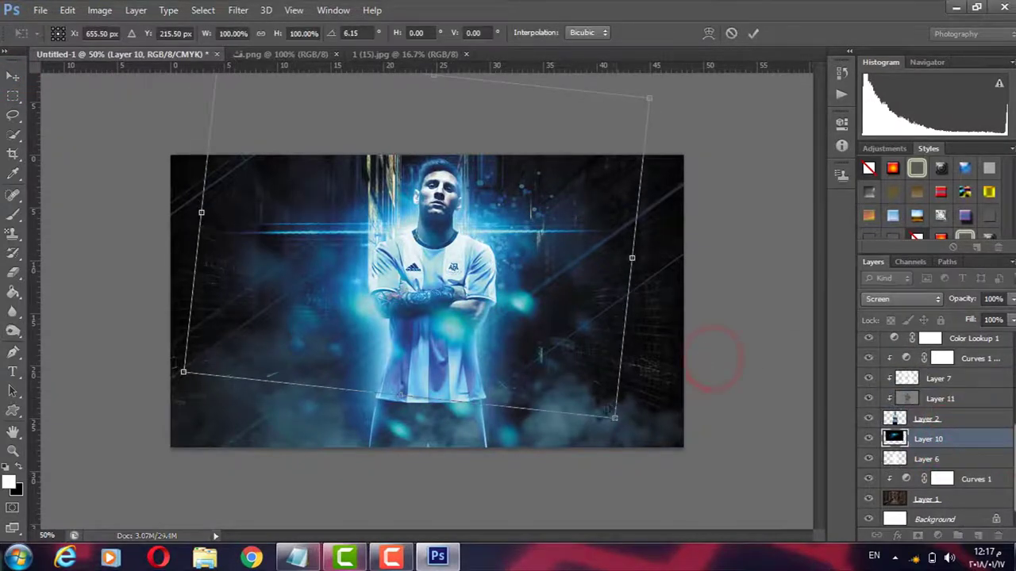
left_click_drag(633, 395, 612, 415)
left_click_drag(471, 263, 551, 293)
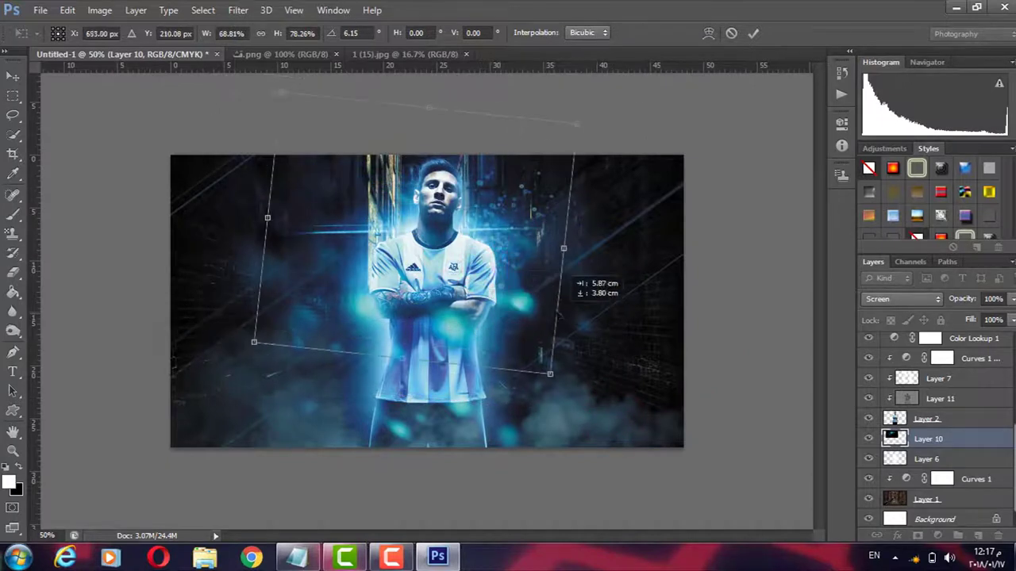
mouse_move(544, 386)
left_mouse_down()
mouse_move(404, 252)
mouse_move(465, 302)
left_mouse_up()
key("Return")
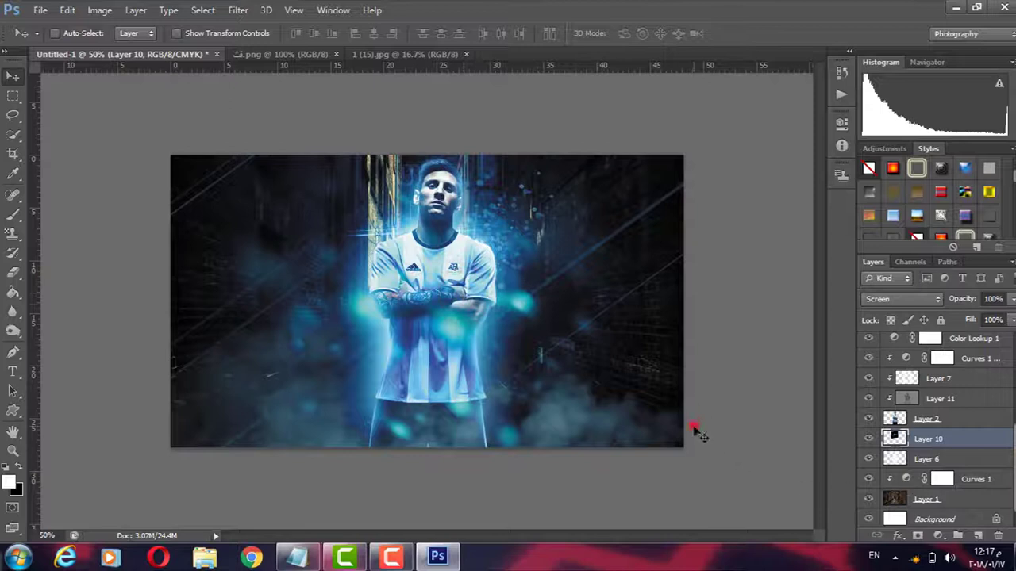
Duplicate Layer 2 and motion-blur the original at angle -47, distance 2000
left_click(994, 424)
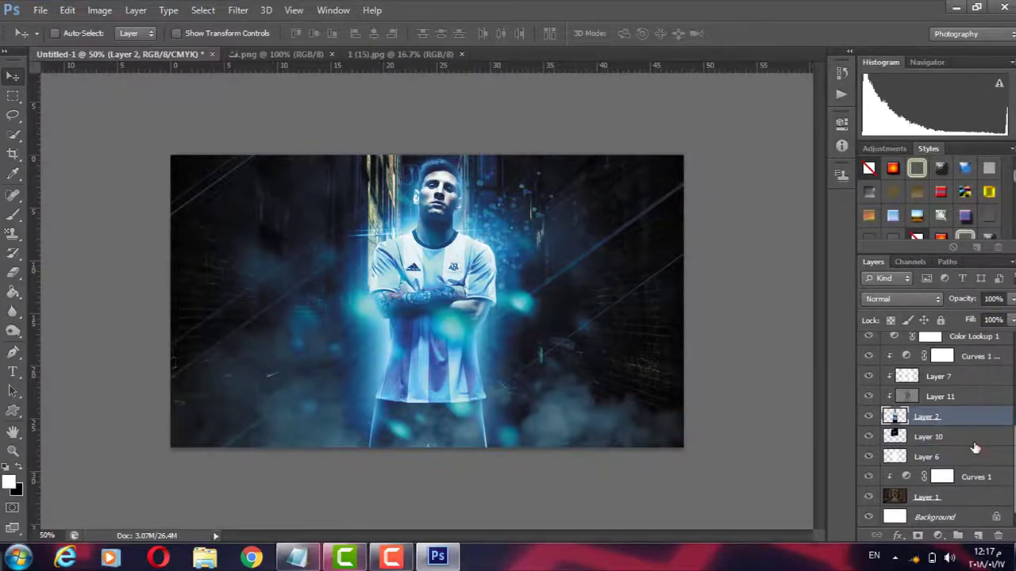
key("ctrl+j")
left_click(953, 438)
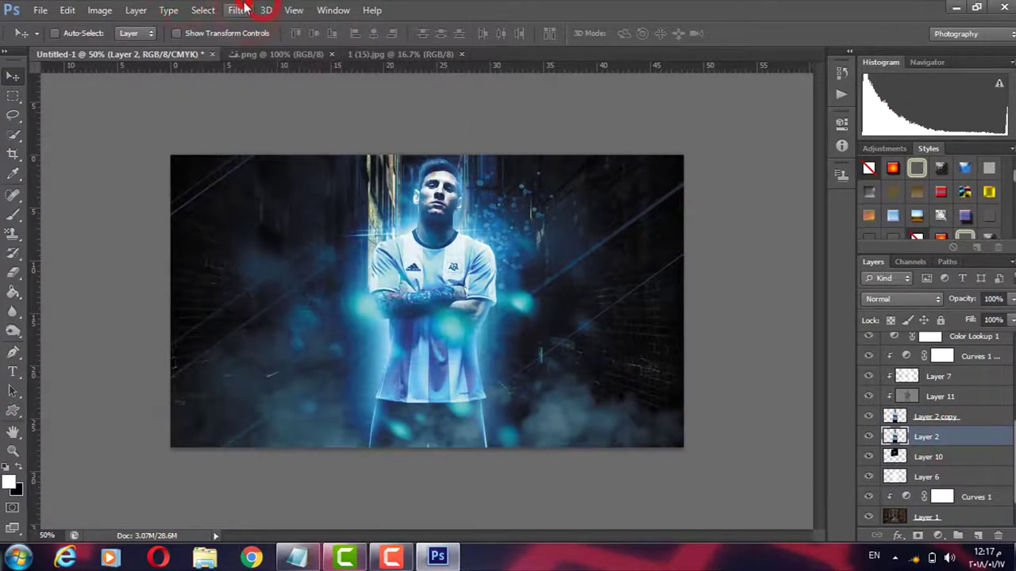
left_click(239, 9)
left_click(459, 292)
left_click(839, 434)
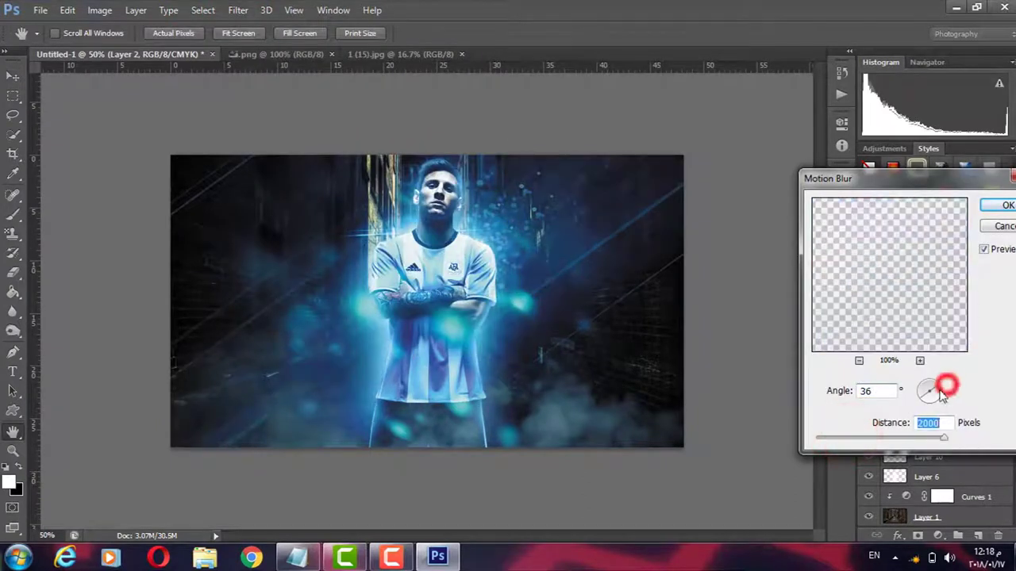
left_click_drag(942, 396, 939, 408)
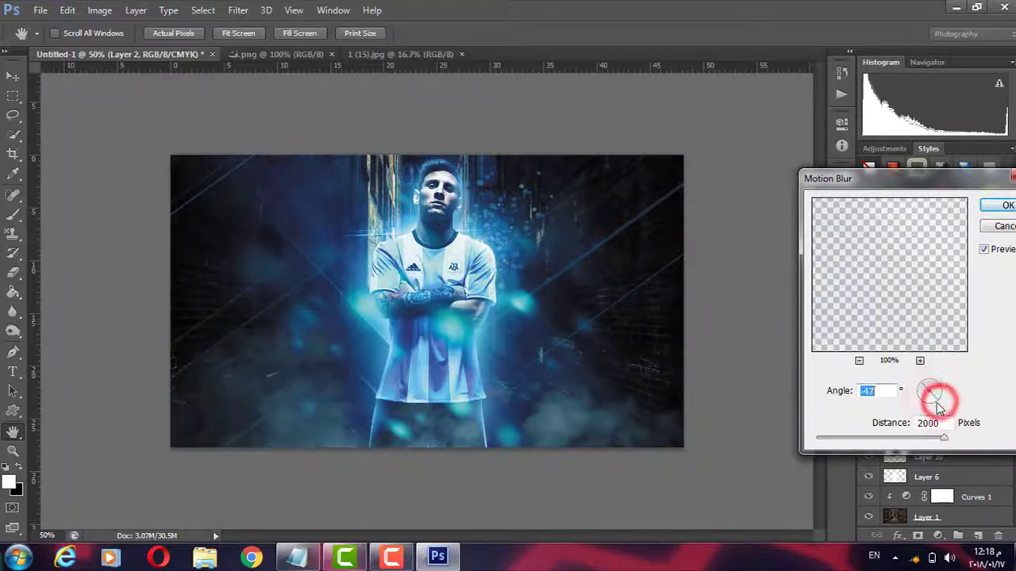
key("Return")
key("v")
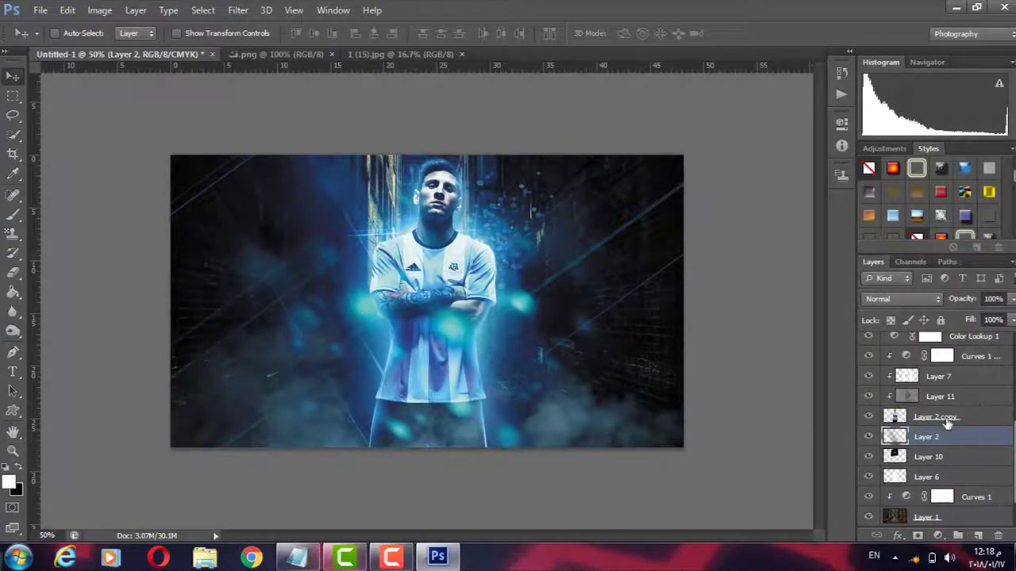
left_click(40, 9)
Bring the DouDou_Sama (20) light-streak image into the poster in Screen mode, shifted right
left_click(51, 38)
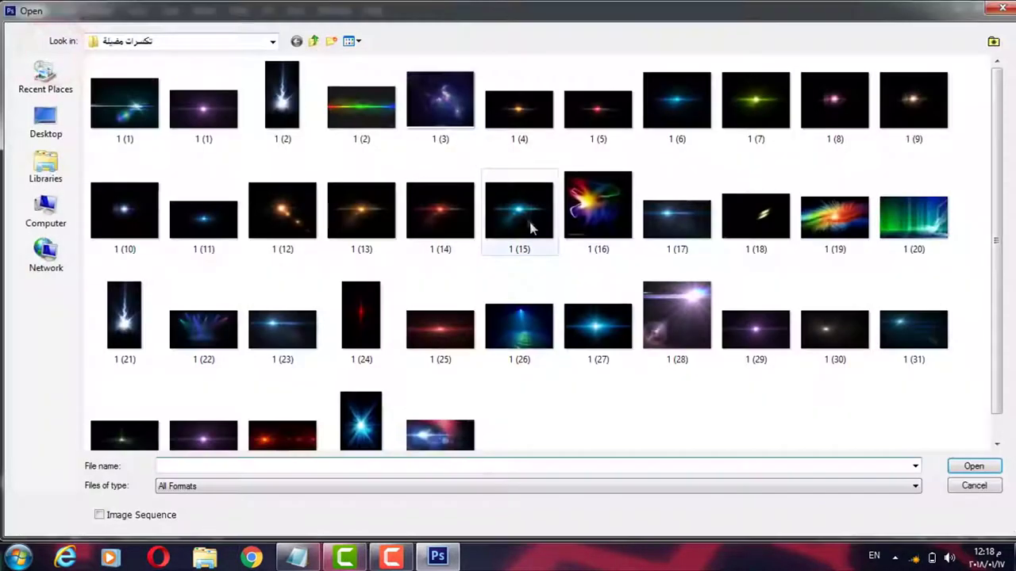
key("BackSpace")
double_click(120, 222)
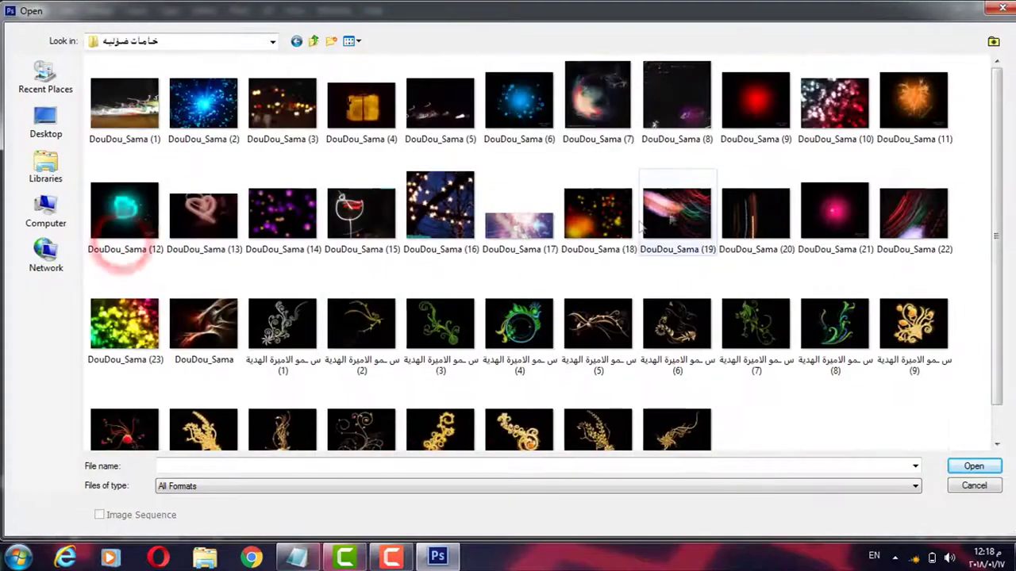
double_click(767, 208)
mouse_move(431, 397)
left_mouse_down()
mouse_move(288, 353)
mouse_move(365, 437)
left_mouse_up()
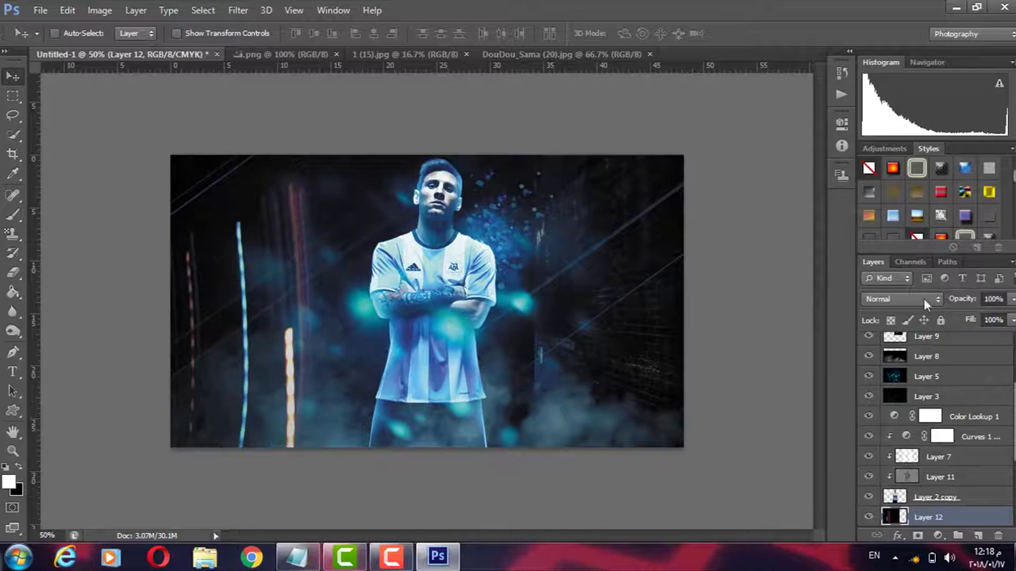
left_click(924, 298)
left_click(880, 127)
left_click_drag(387, 403, 525, 406)
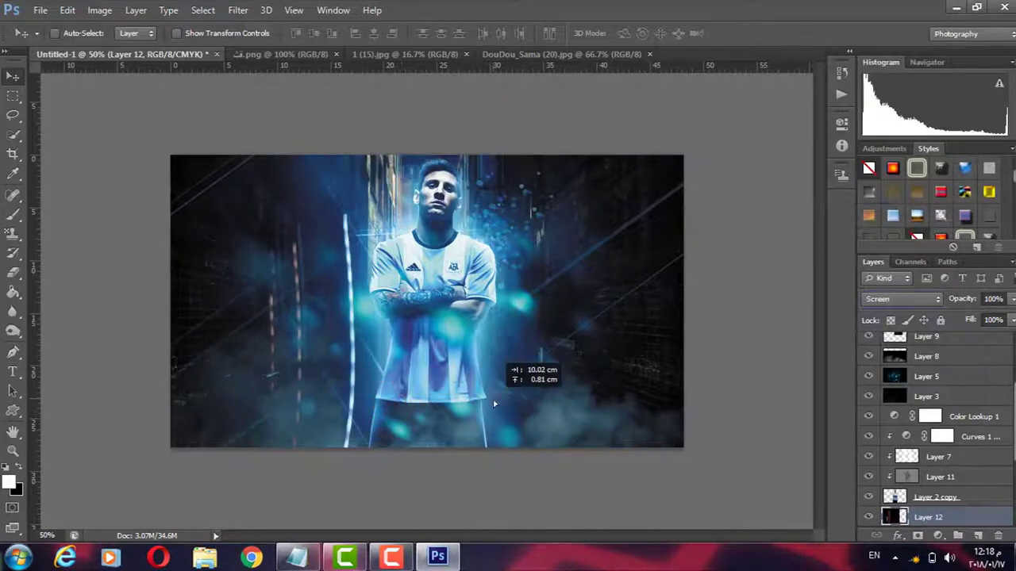
Browse the light-texture folders and open the curved screame-x-boy (7) streak texture
left_click(40, 9)
left_click(55, 46)
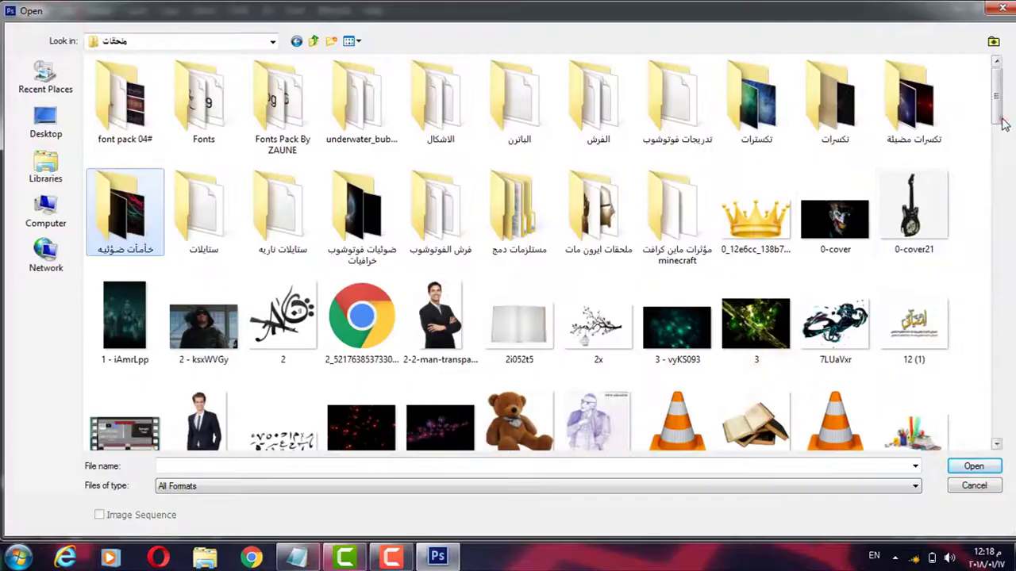
mouse_move(998, 119)
left_mouse_down()
mouse_move(970, 244)
mouse_move(901, 340)
mouse_move(903, 393)
mouse_move(851, 117)
left_mouse_up()
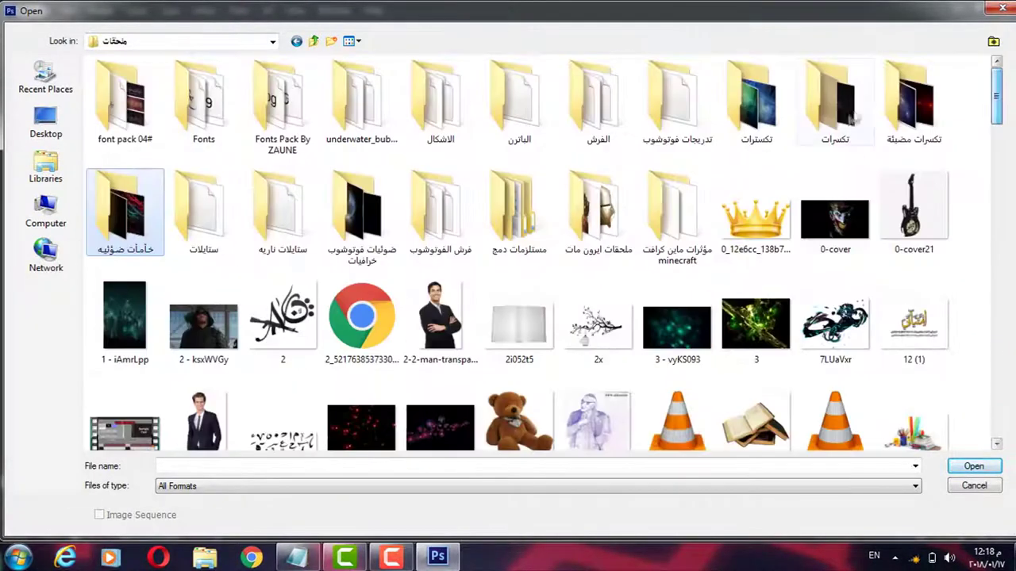
double_click(884, 107)
key("BackSpace")
double_click(868, 96)
left_click_drag(1008, 120, 991, 405)
left_click(828, 413)
left_click(692, 426)
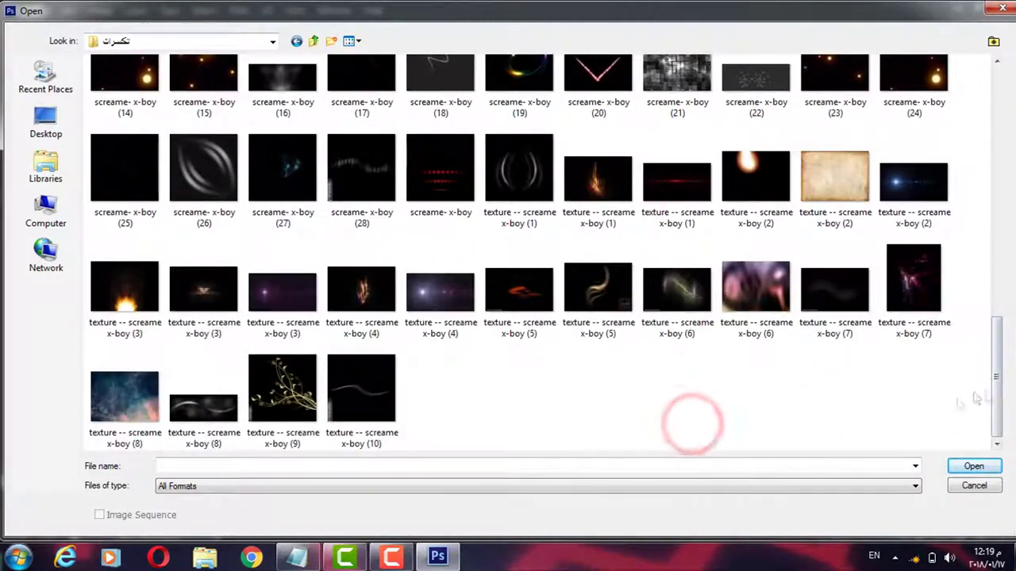
left_click_drag(1004, 382, 996, 266)
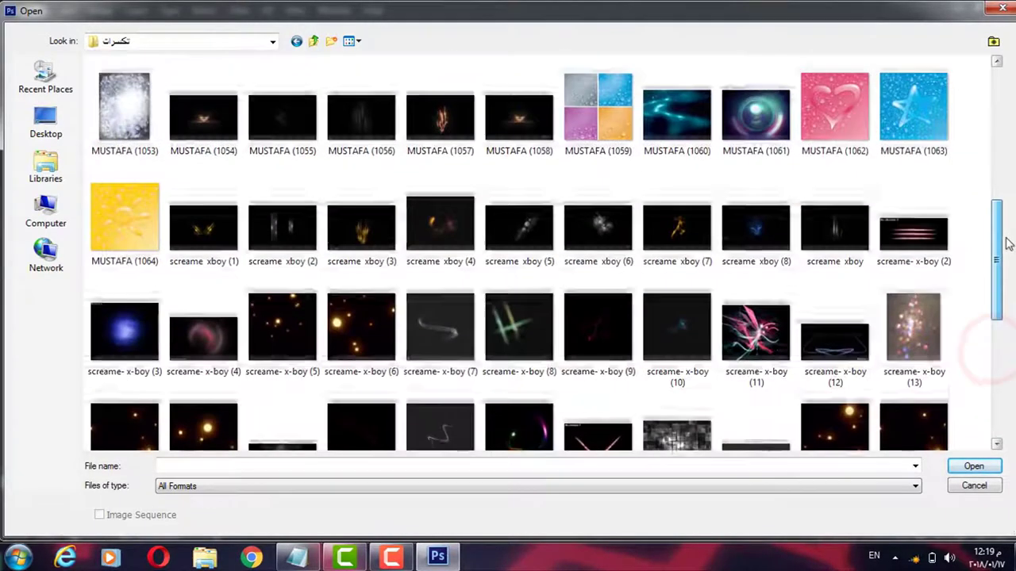
double_click(440, 316)
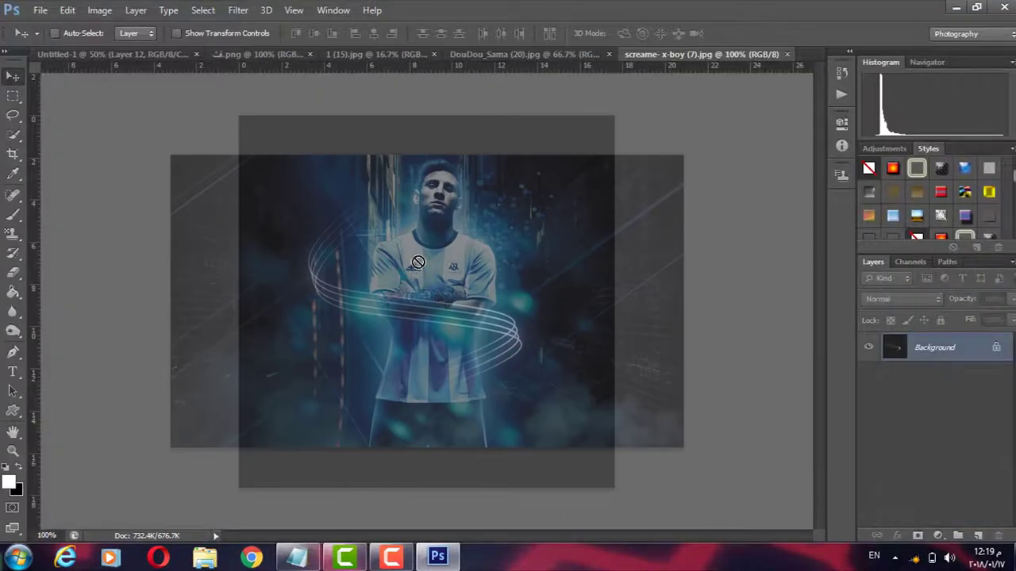
Place the texture as Layer 13 below Color Lookup 1, blended Lighten, then deselect
left_click_drag(526, 358, 431, 295)
left_click_drag(943, 517, 946, 435)
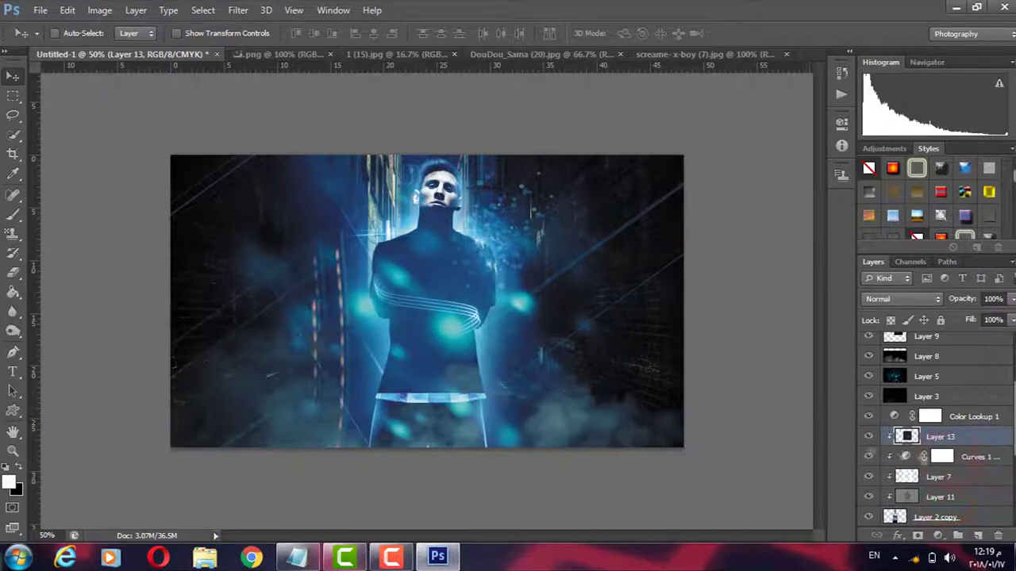
left_click(893, 298)
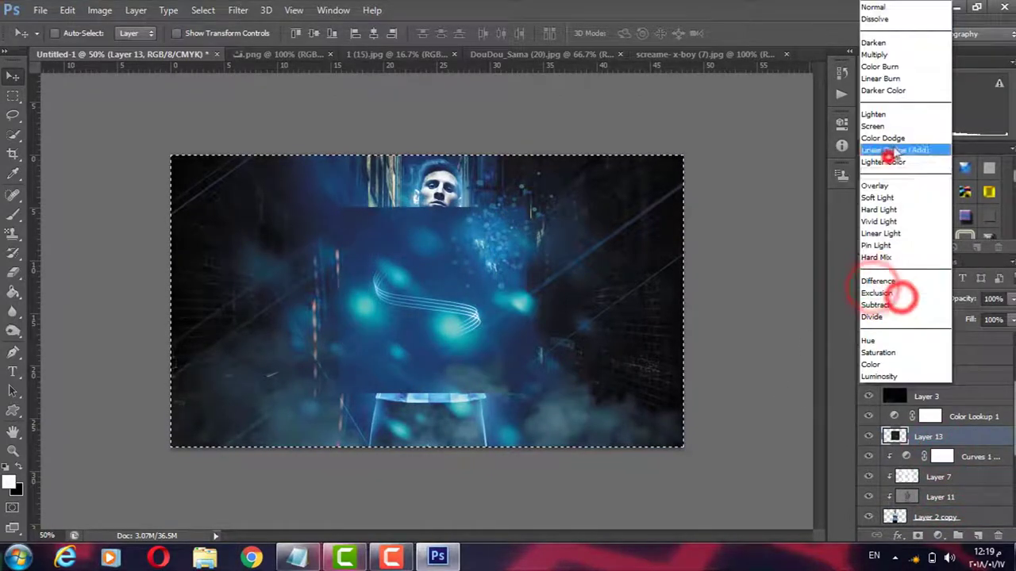
left_click(895, 140)
left_click_drag(518, 295, 526, 294)
left_click(902, 299)
left_click(889, 139)
left_click(12, 95)
left_click(135, 182)
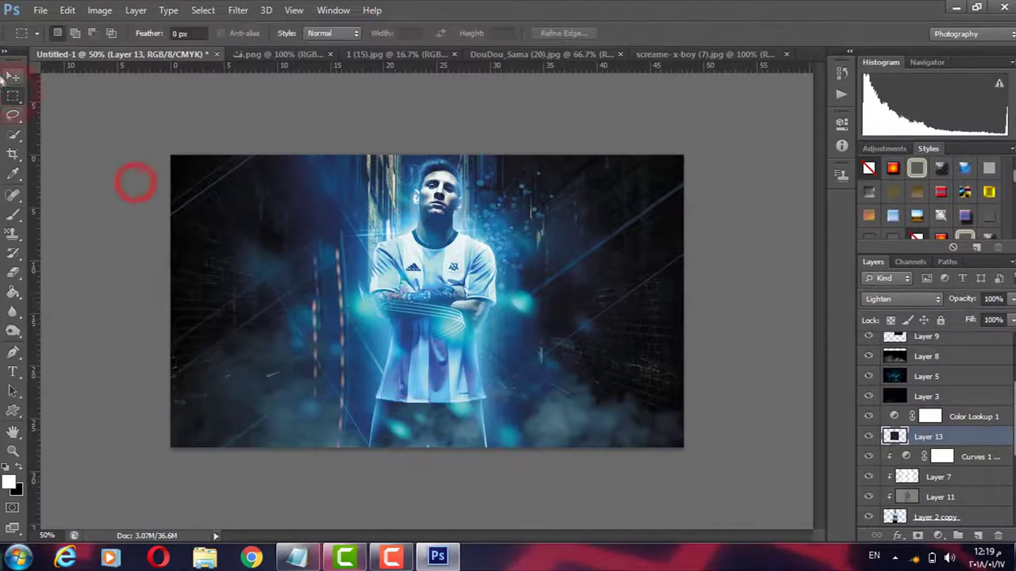
Scale the Layer 13 streaks so they wrap around the player
key("ctrl+t")
mouse_move(479, 401)
left_mouse_down()
mouse_move(506, 397)
mouse_move(539, 350)
left_mouse_up()
key("Return")
Erase the stray streaks right of the player with a 298 px eraser
key("e")
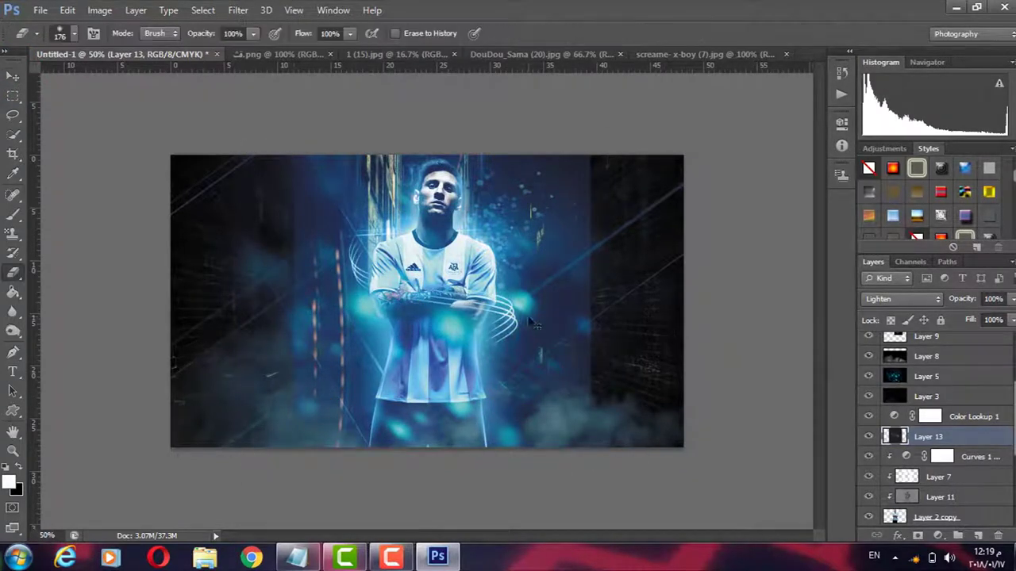
right_click(385, 307)
left_click(533, 339)
left_click(363, 145)
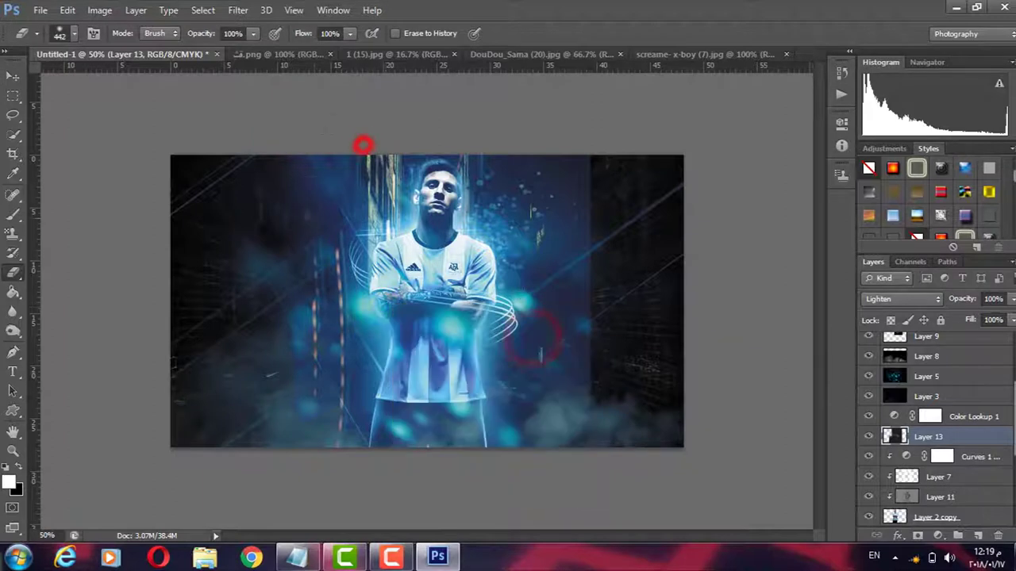
right_click(308, 175)
left_click(427, 216)
left_click(341, 121)
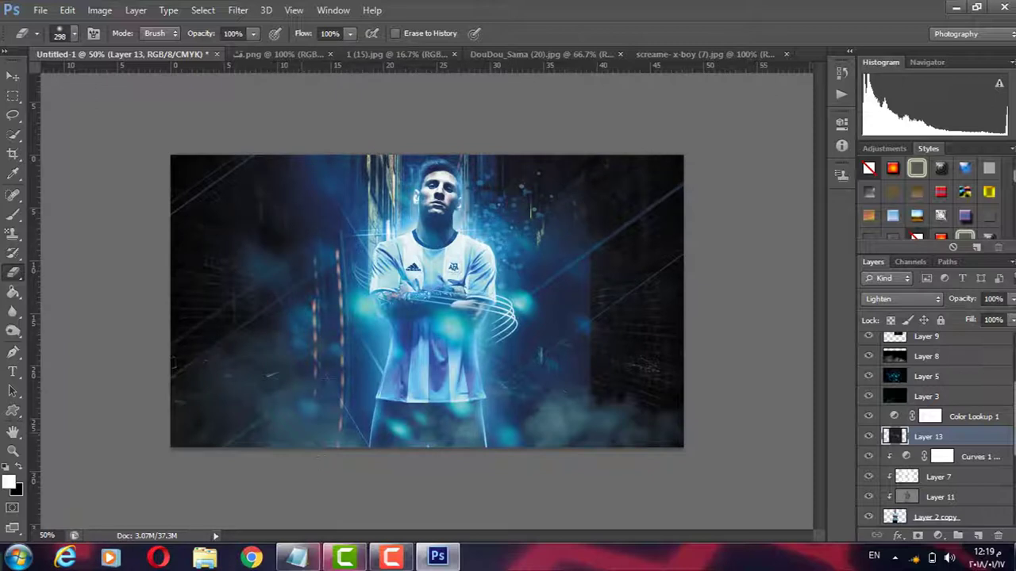
left_click_drag(582, 371, 565, 288)
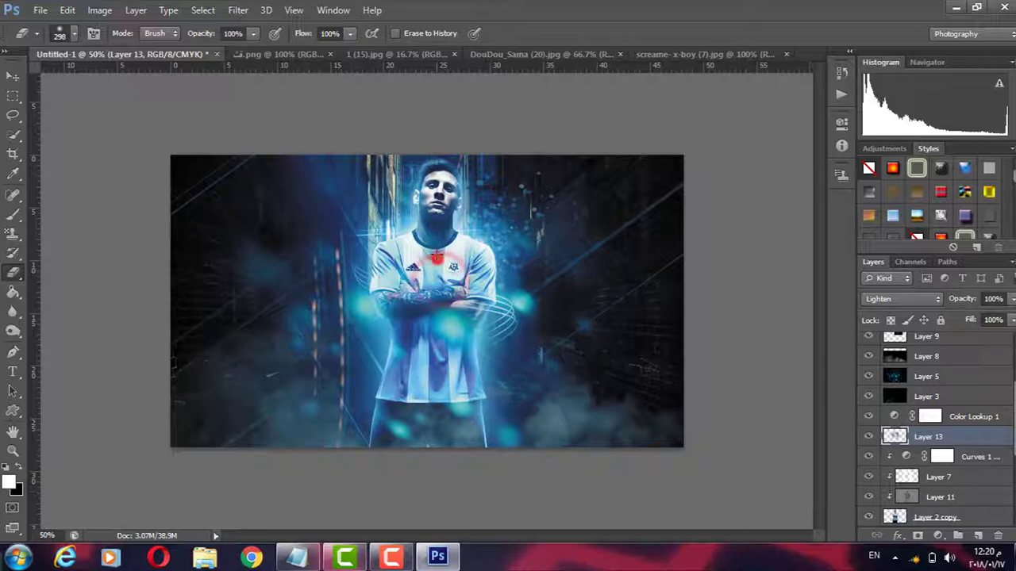
Nudge the streak layer into place and duplicate it
left_click(13, 76)
left_click_drag(375, 182, 382, 187)
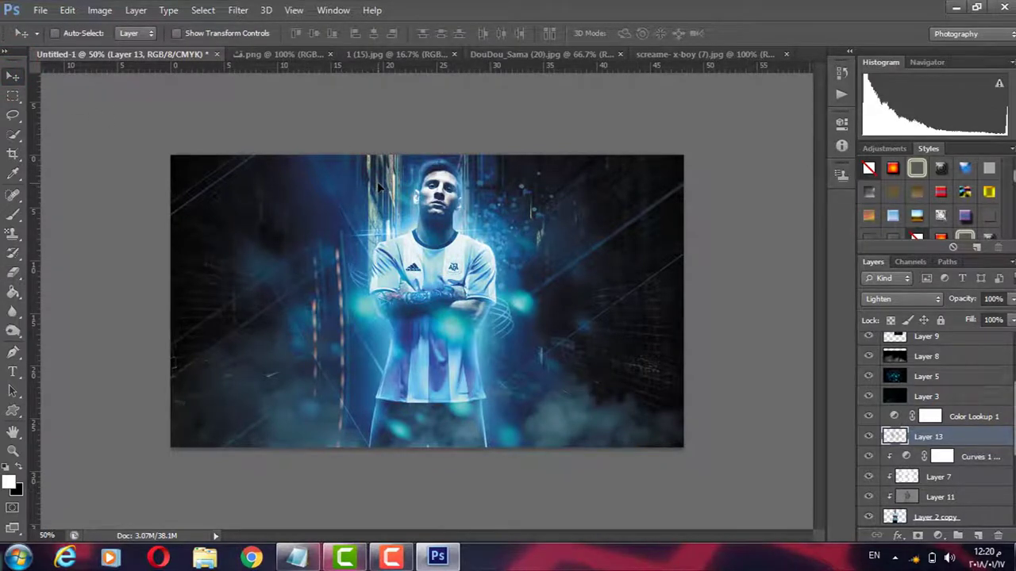
key("e")
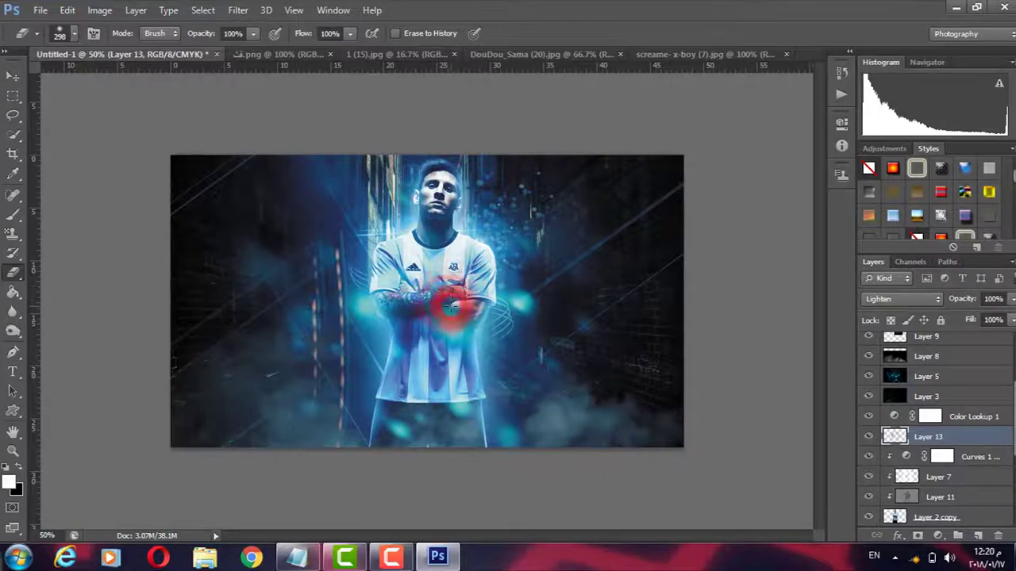
key("ctrl+j")
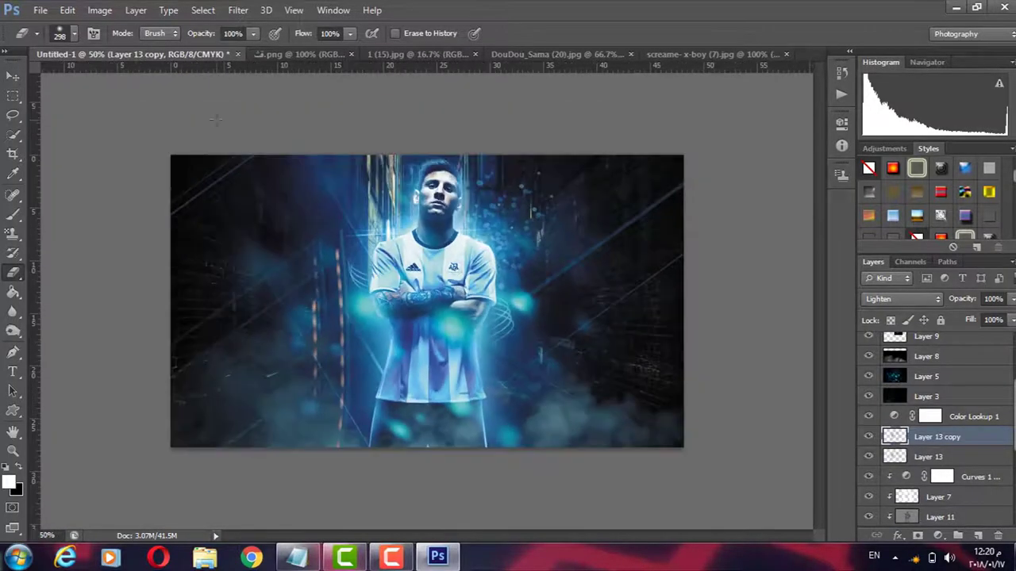
Open the 'screame xboy (5)' glowing orbs-and-streak texture and bring it into the poster
left_click(40, 9)
left_click(36, 40)
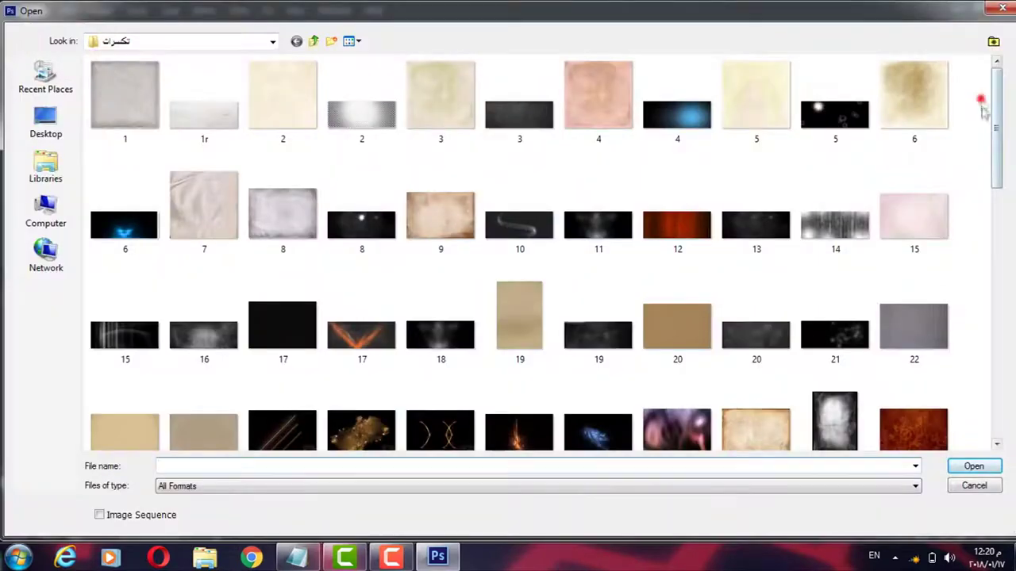
left_click_drag(997, 122, 997, 230)
double_click(520, 258)
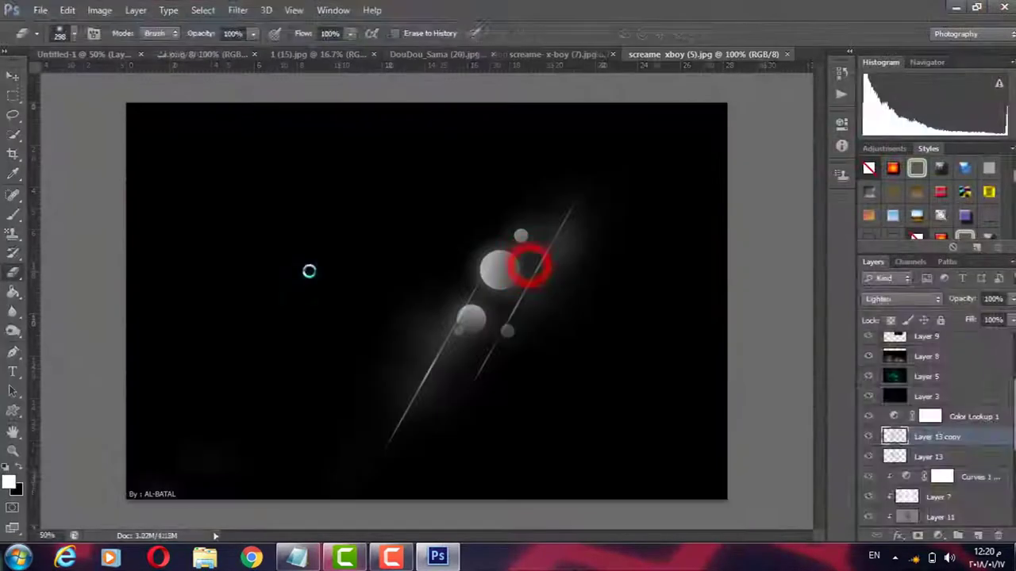
left_click(11, 79)
left_click(99, 53)
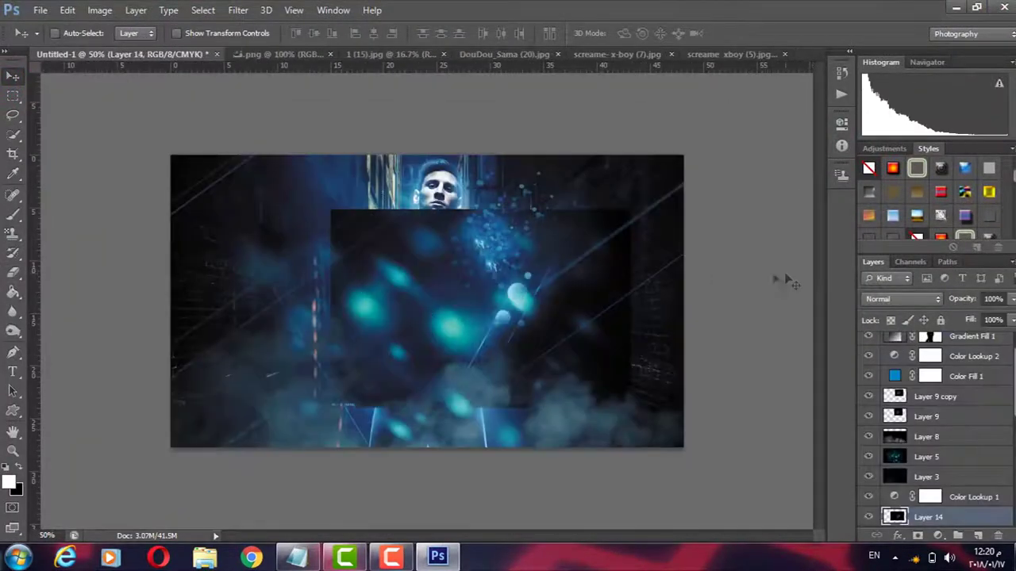
Set the glow texture layer's blend mode to Screen
left_click(911, 262)
left_click(917, 314)
left_click(881, 278)
left_click(880, 299)
left_click(848, 162)
left_click(900, 298)
left_click(907, 198)
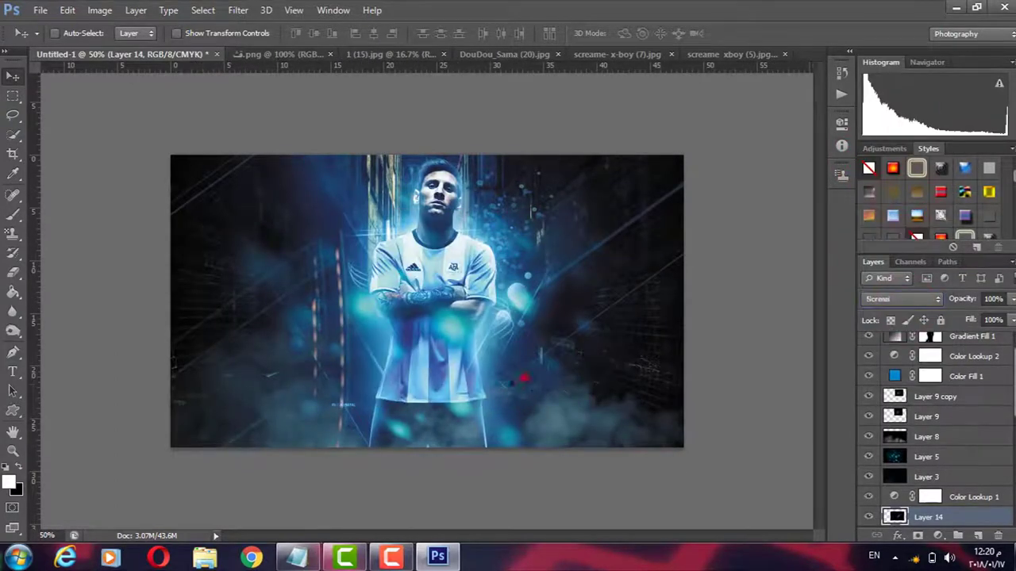
left_click(970, 339)
scroll(998, 391, "down", 3)
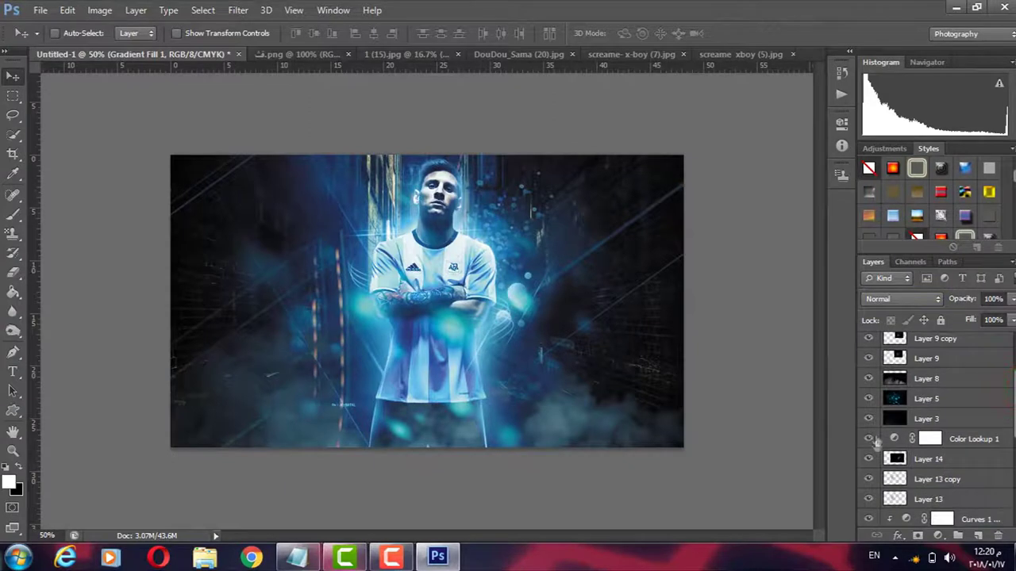
Move the Layer 14 glow up and left, beside the player's crossed arms
left_click(869, 339)
scroll(929, 429, "down", 1)
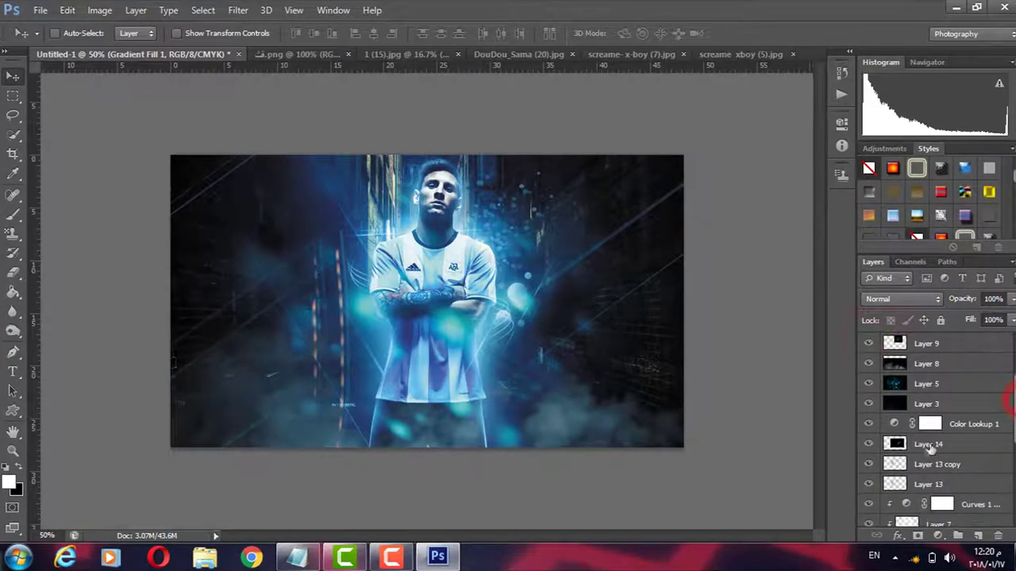
left_click(928, 445)
left_click_drag(468, 321, 490, 381)
key("e")
key("v")
left_click_drag(418, 300, 324, 237)
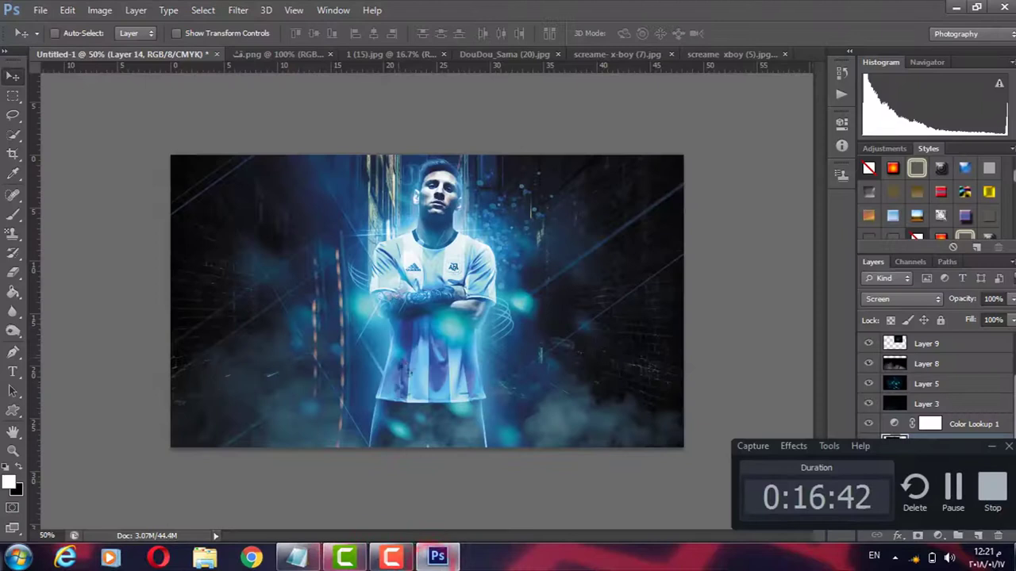
Select Layer 12 so the title text can be added above it
left_click(999, 450)
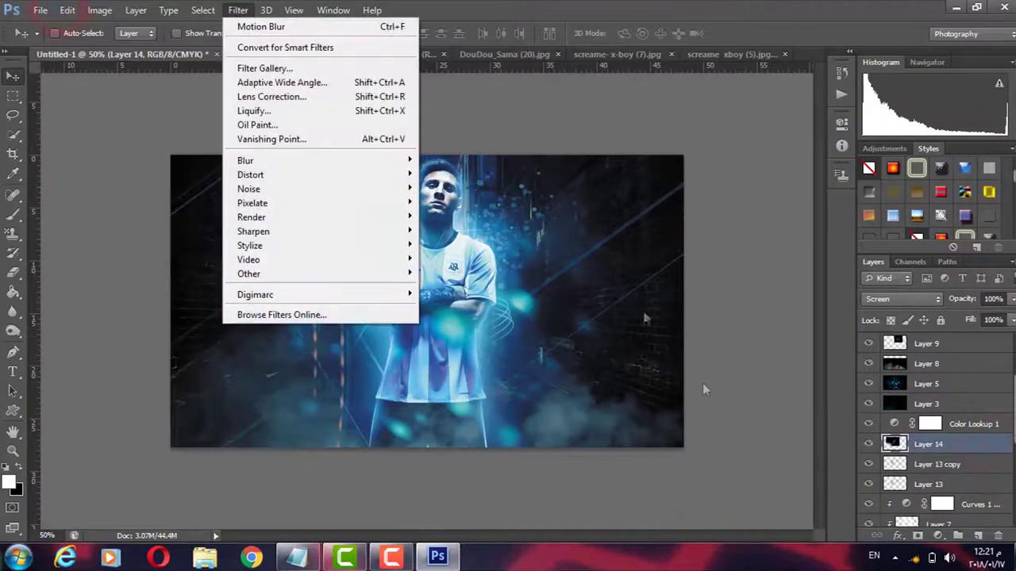
scroll(1011, 412, "down", 2)
left_click(913, 483)
left_click(923, 387)
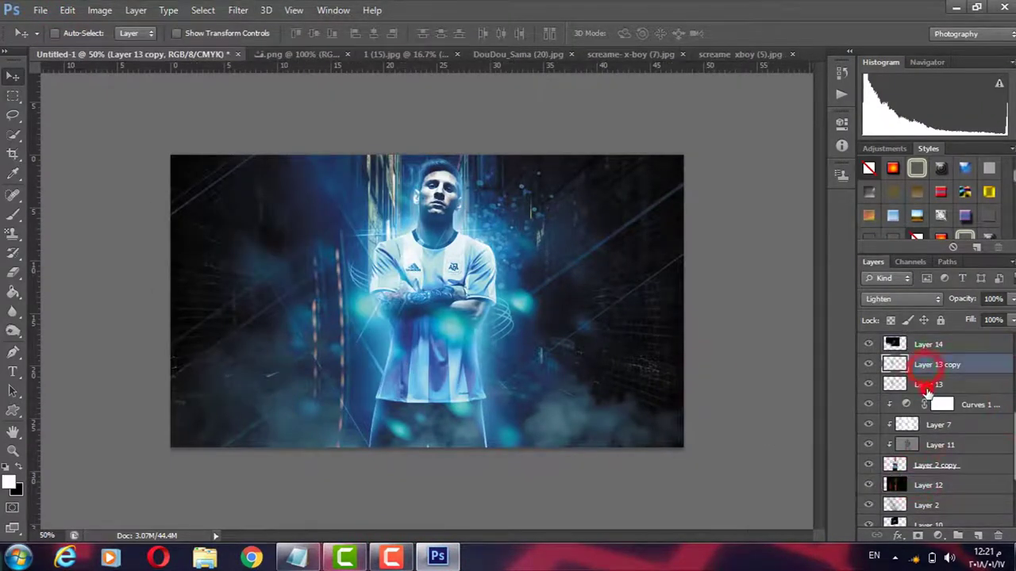
left_click(931, 486)
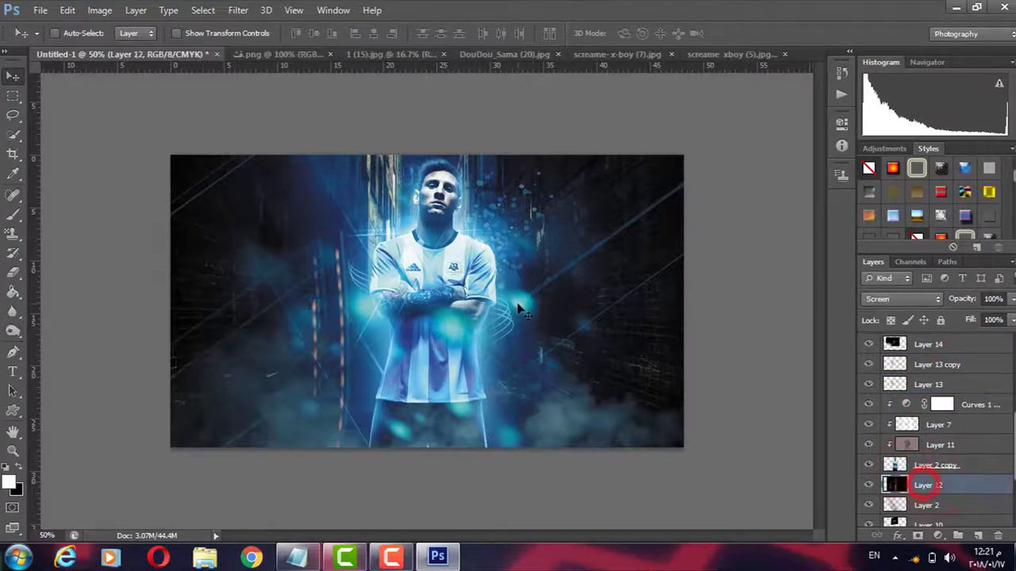
Place the MESSI text at the left in 162.82 pt Devil Breeze Light and commit it
key("t")
left_click(207, 379)
type("MESSI")
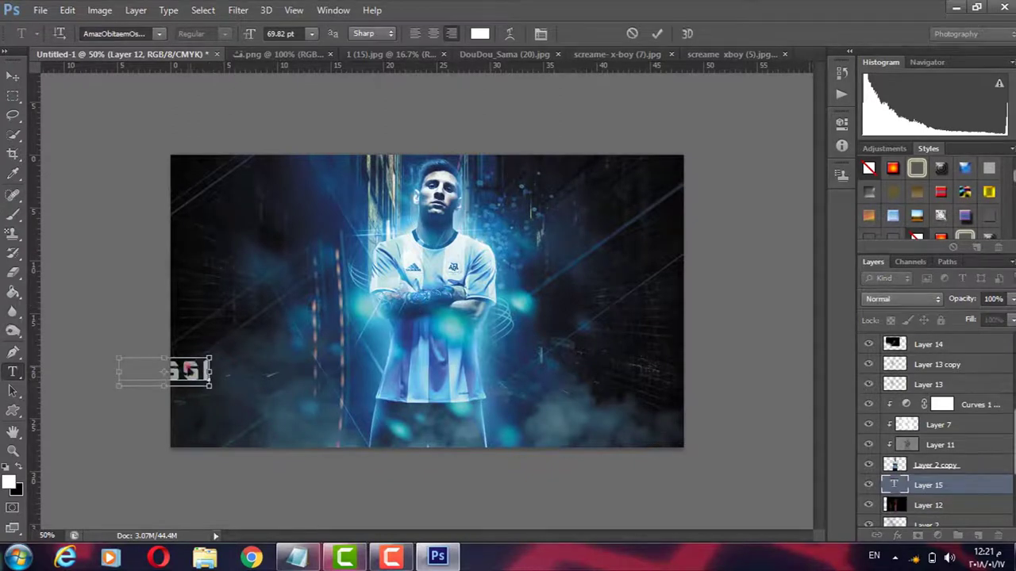
left_click_drag(166, 371, 244, 386)
left_click_drag(246, 32, 288, 31)
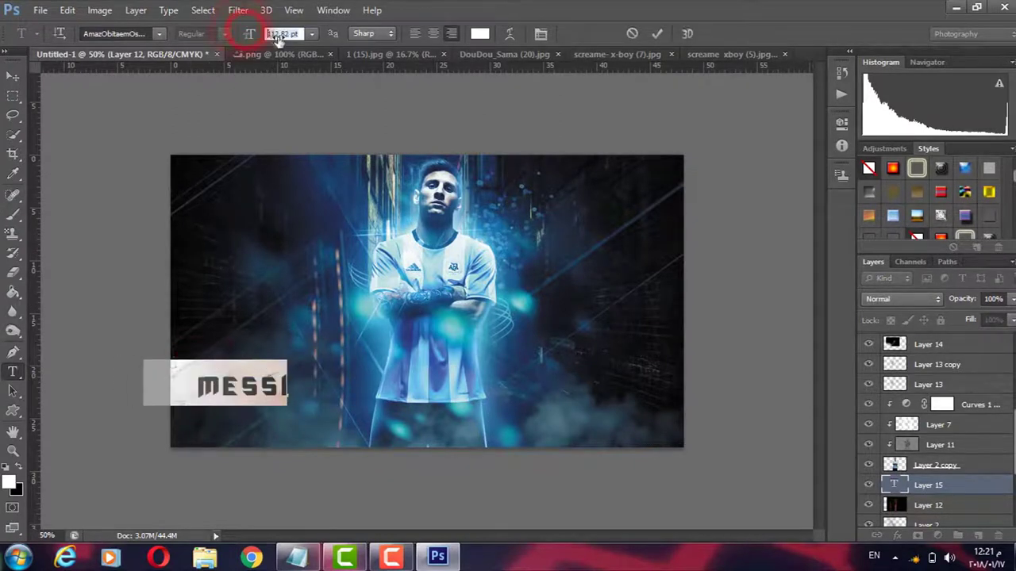
left_click(158, 33)
mouse_move(386, 214)
left_mouse_down()
mouse_move(388, 321)
mouse_move(401, 337)
left_mouse_up()
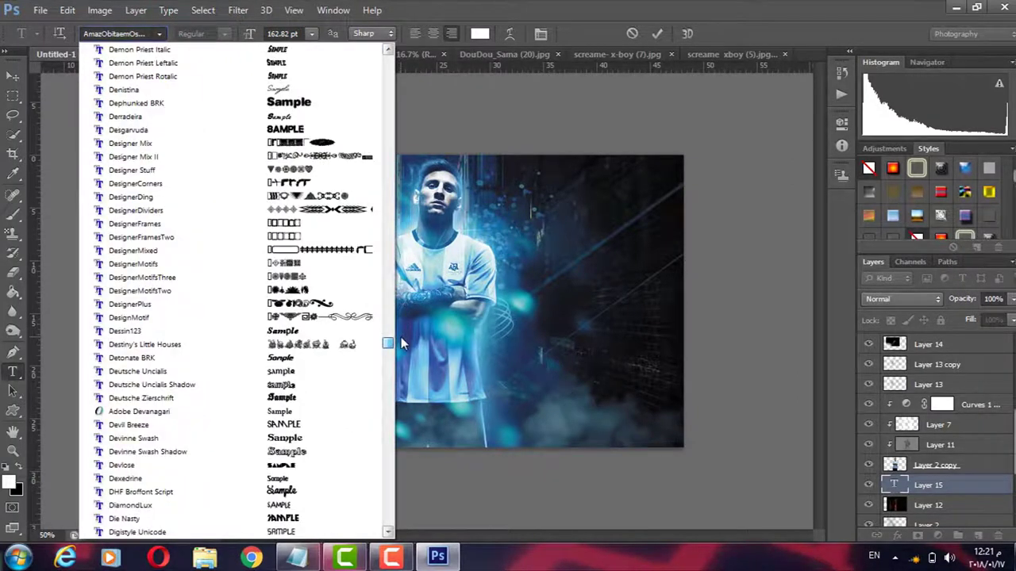
left_click(354, 388)
left_click_drag(266, 338, 288, 342)
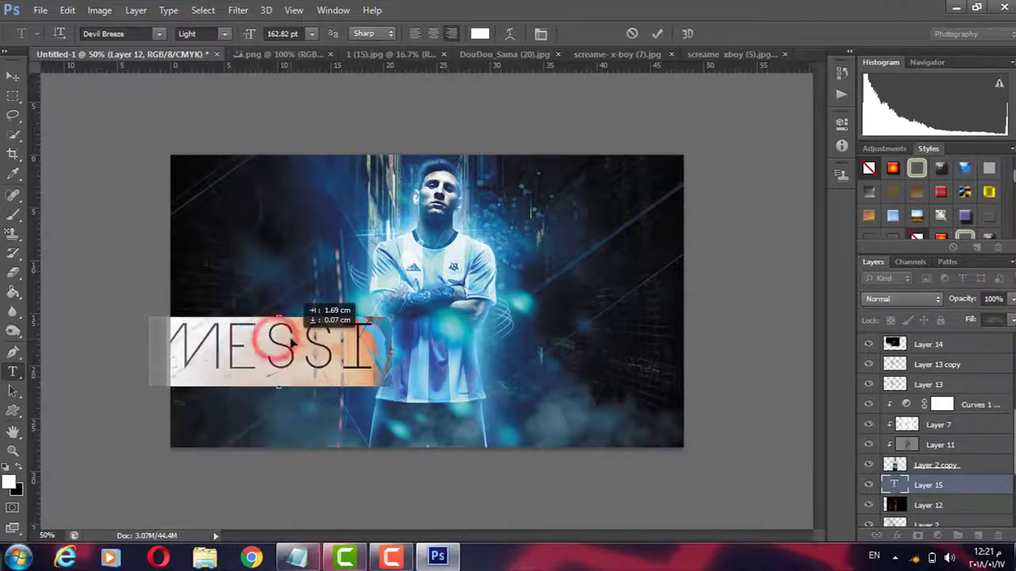
left_click(657, 33)
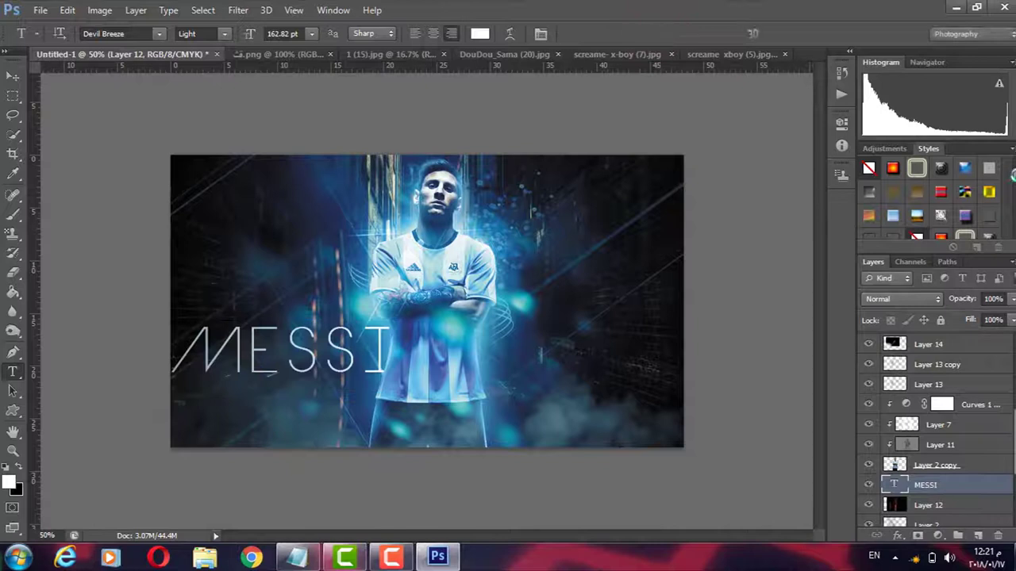
left_click(1013, 176)
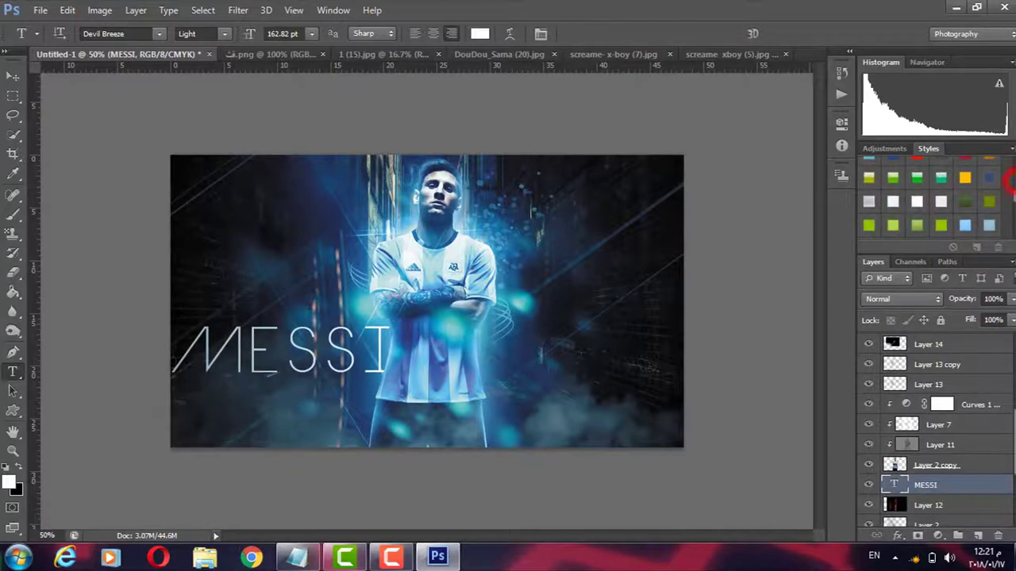
Apply a glowing blue outline style preset to the MESSI text
left_click_drag(1011, 179, 1012, 230)
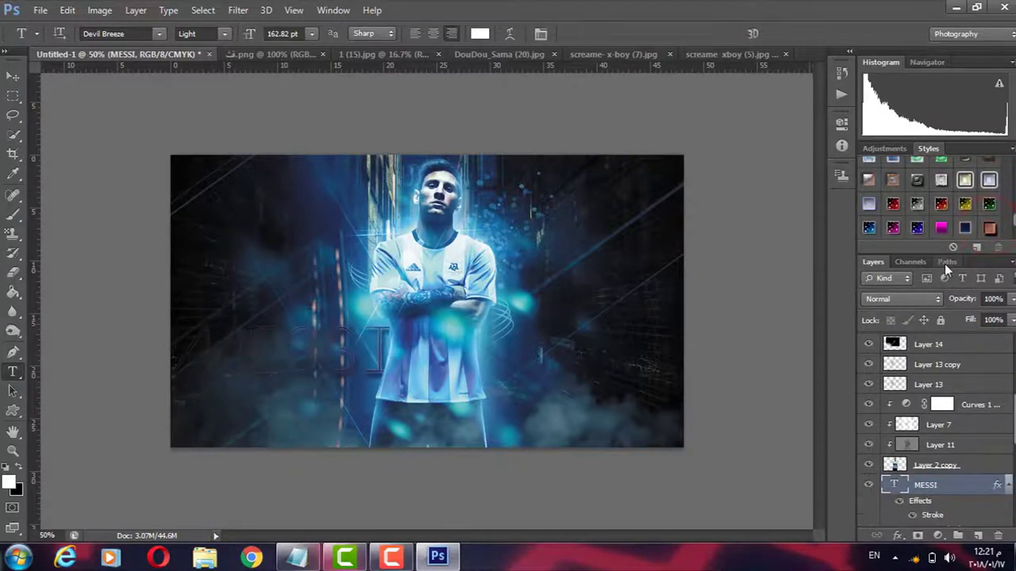
left_click(962, 228)
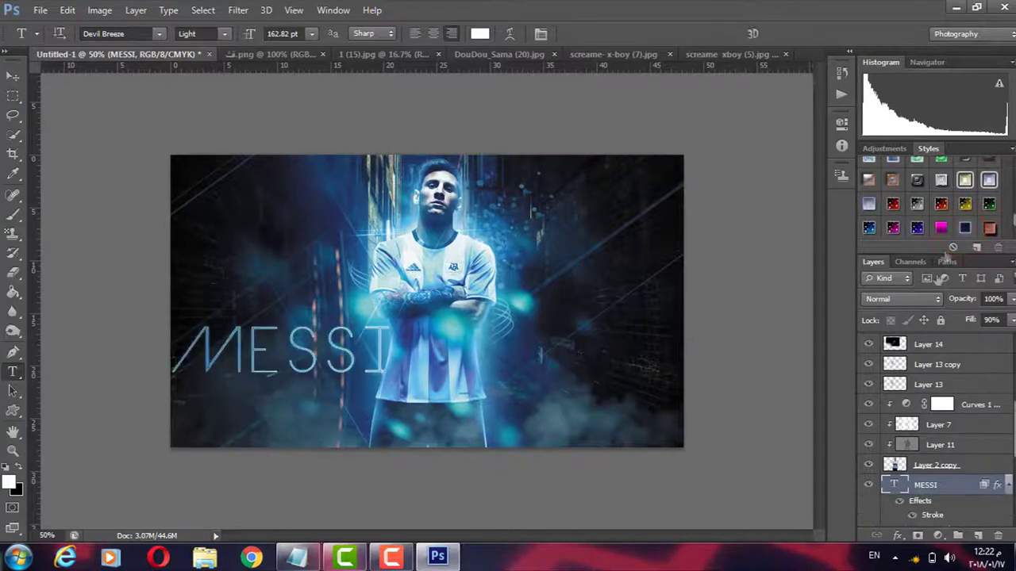
key("ctrl+plus")
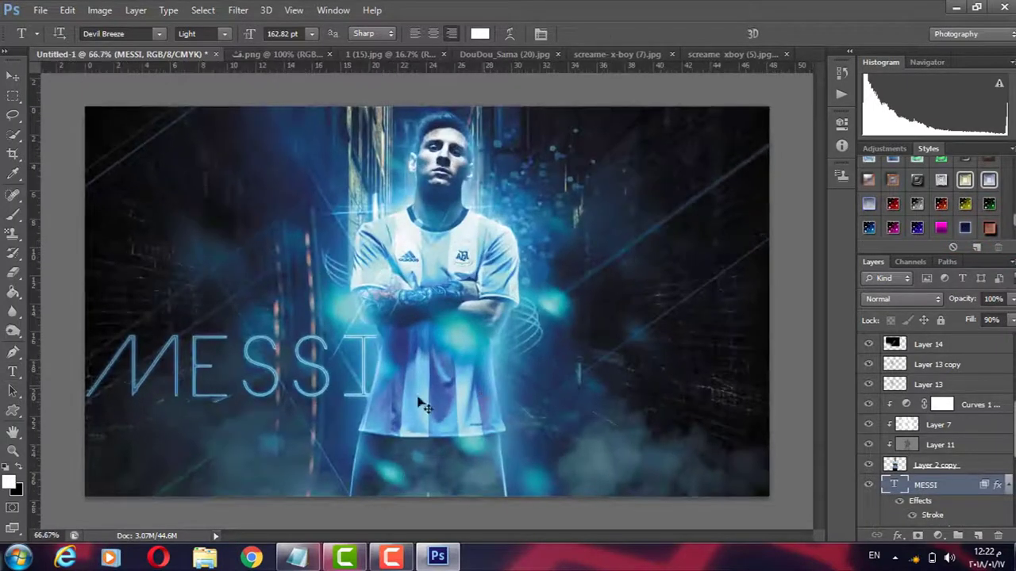
Scale the MESSI text up to about 181.5 pt beside the player
key("ctrl+t")
mouse_move(386, 427)
left_mouse_down()
mouse_move(738, 389)
mouse_move(347, 410)
mouse_move(374, 429)
left_mouse_up()
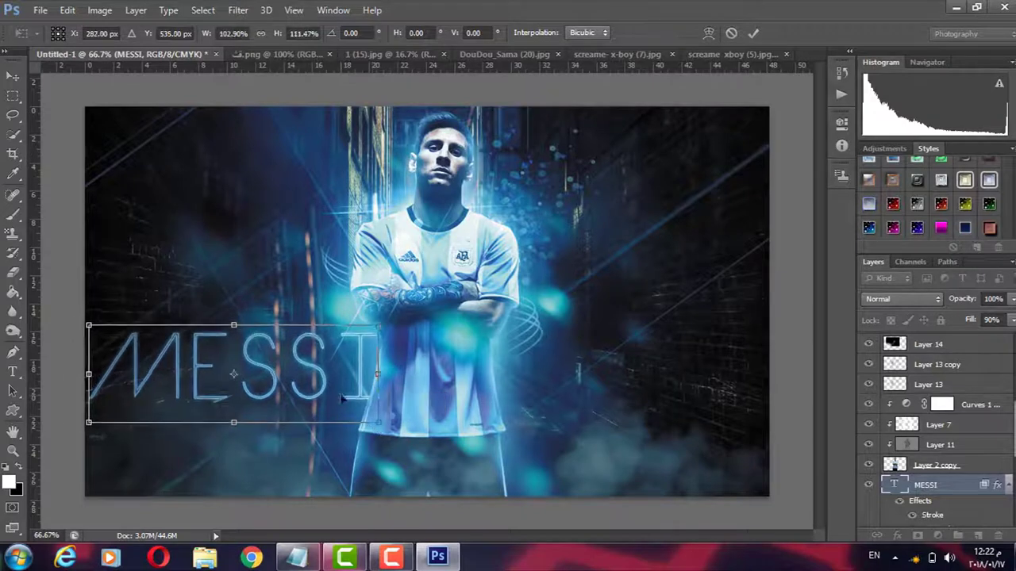
left_click_drag(375, 428, 346, 405)
key("Return")
key("t")
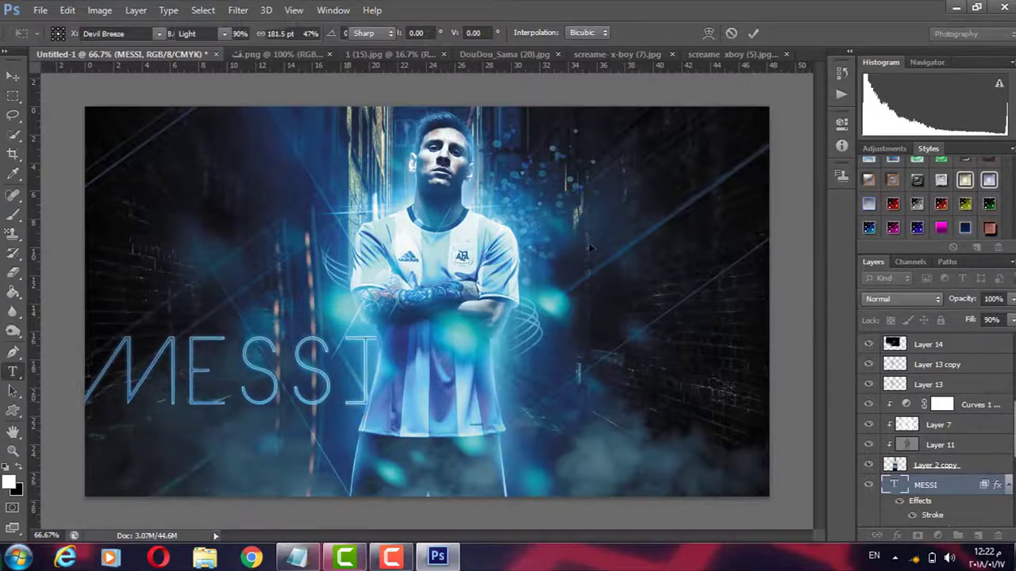
key("ctrl+minus")
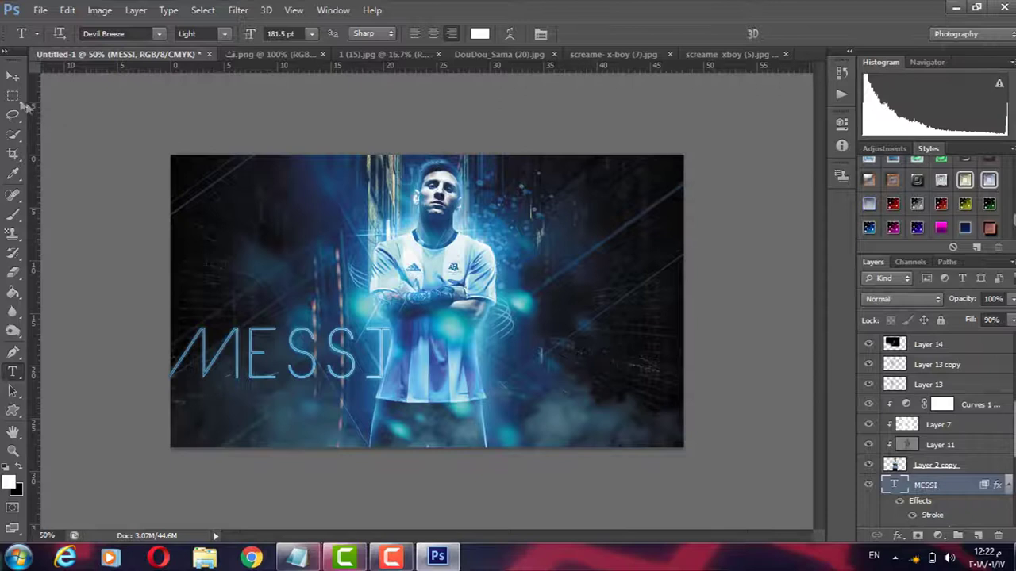
scroll(936, 429, "up", 5)
Add a top Color Lookup layer using Candlelight.CUBE and lower its opacity to 18%
left_click(972, 343)
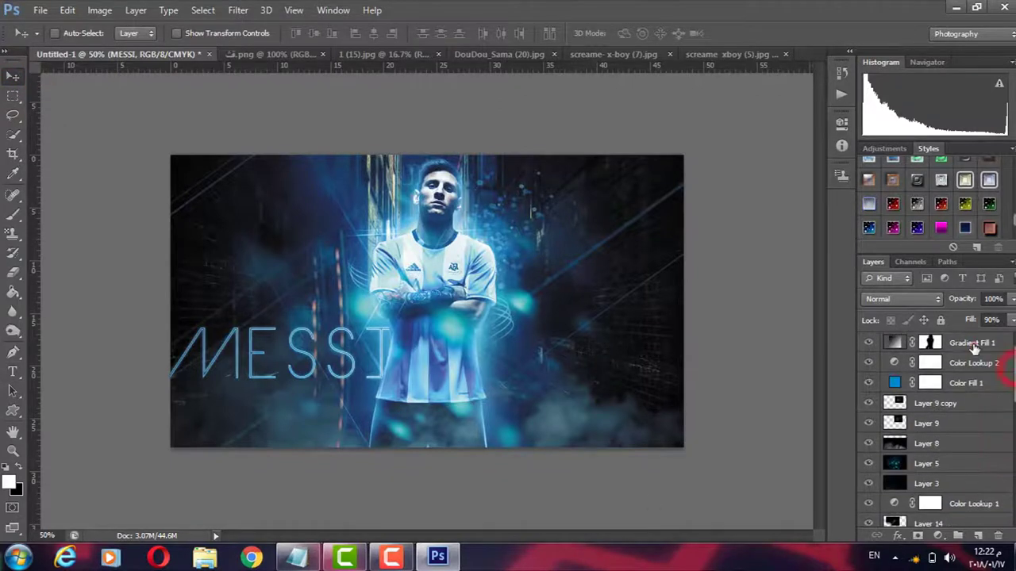
left_click(936, 537)
left_click(911, 437)
left_click(774, 162)
left_click(769, 215)
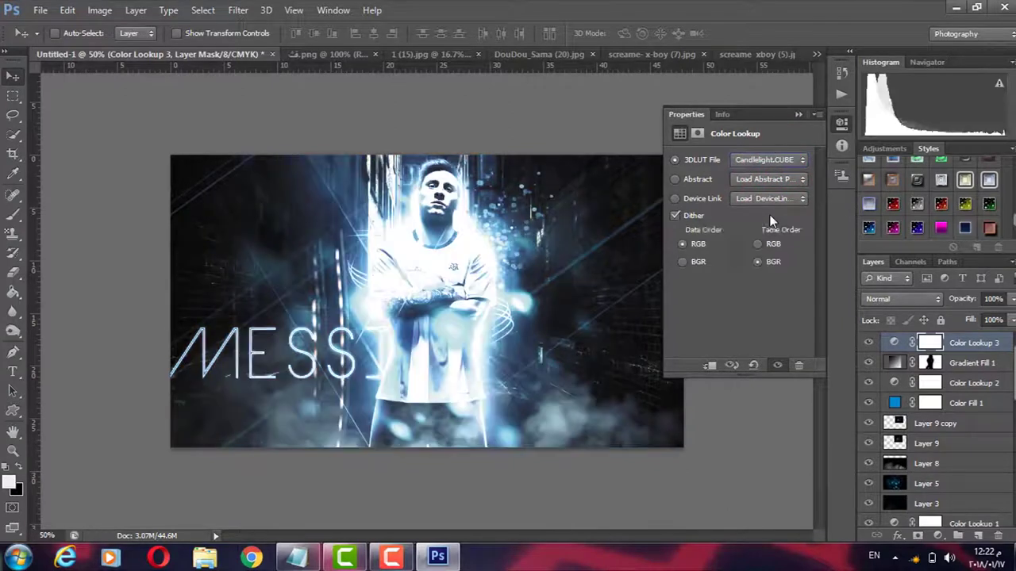
key("Up")
key("ctrl+plus")
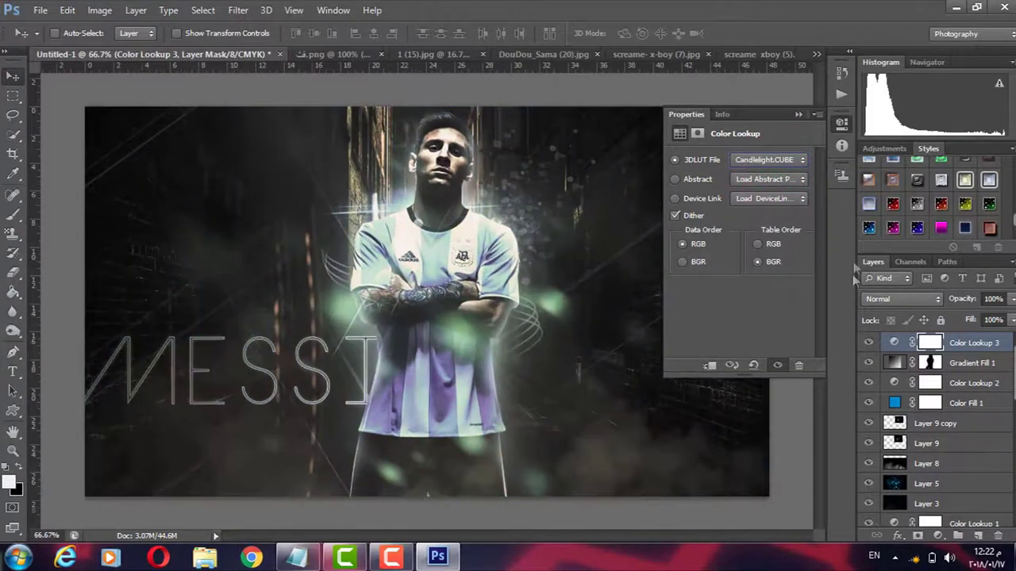
left_click(770, 160)
left_click(787, 285)
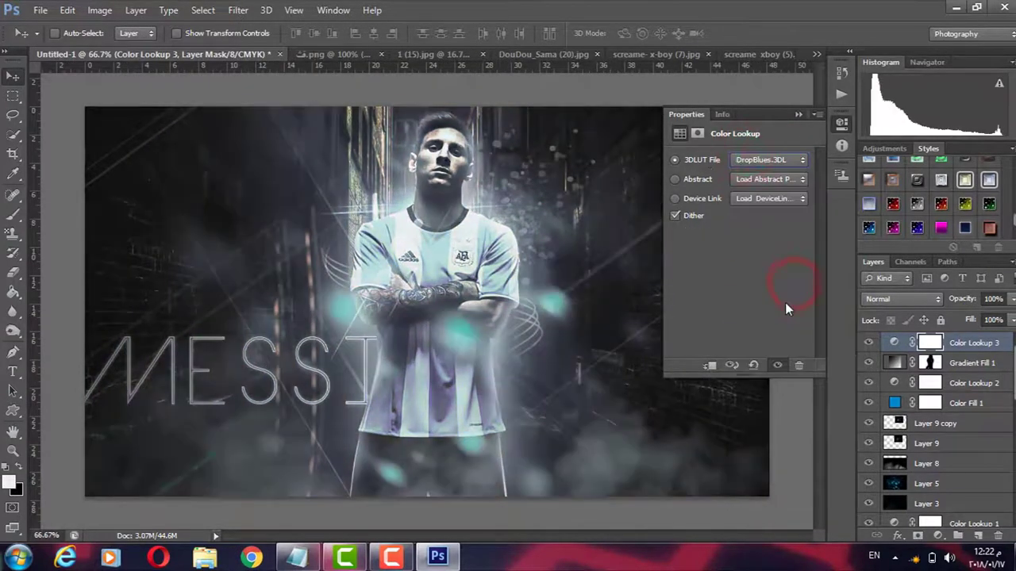
key("Down")
key("Down")
key("Down")
key("Up")
key("Up")
key("Up")
key("Up")
key("Up")
key("Up")
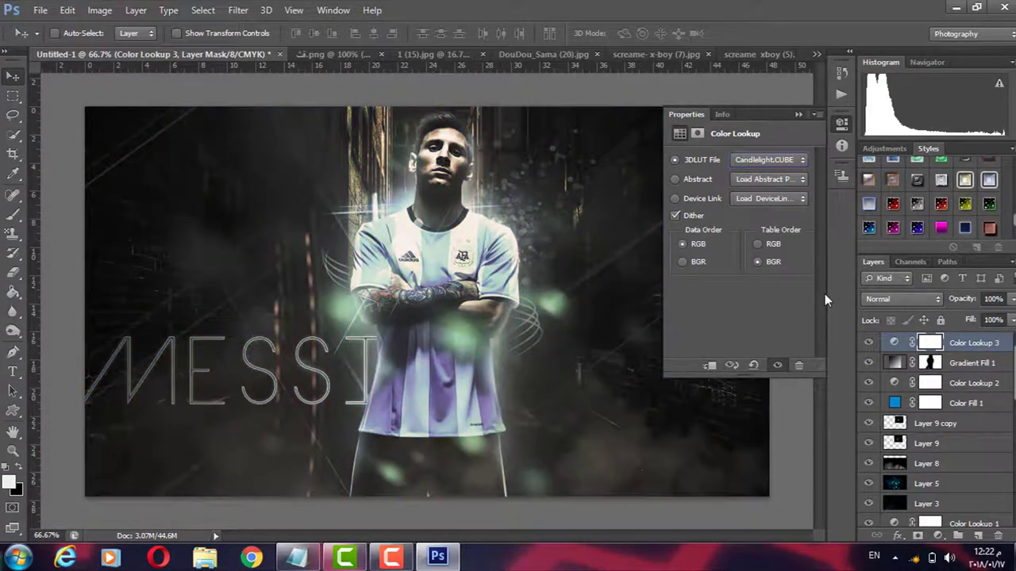
left_click(992, 299)
type("18")
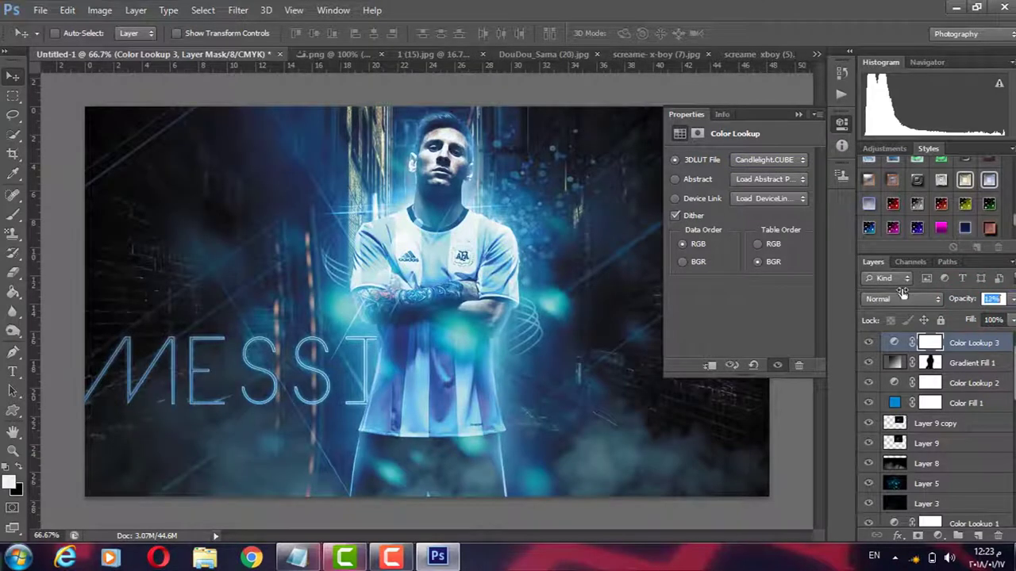
Drag the Curves 1 midpoint slightly down to darken the alley backdrop
scroll(974, 516, "down", 10)
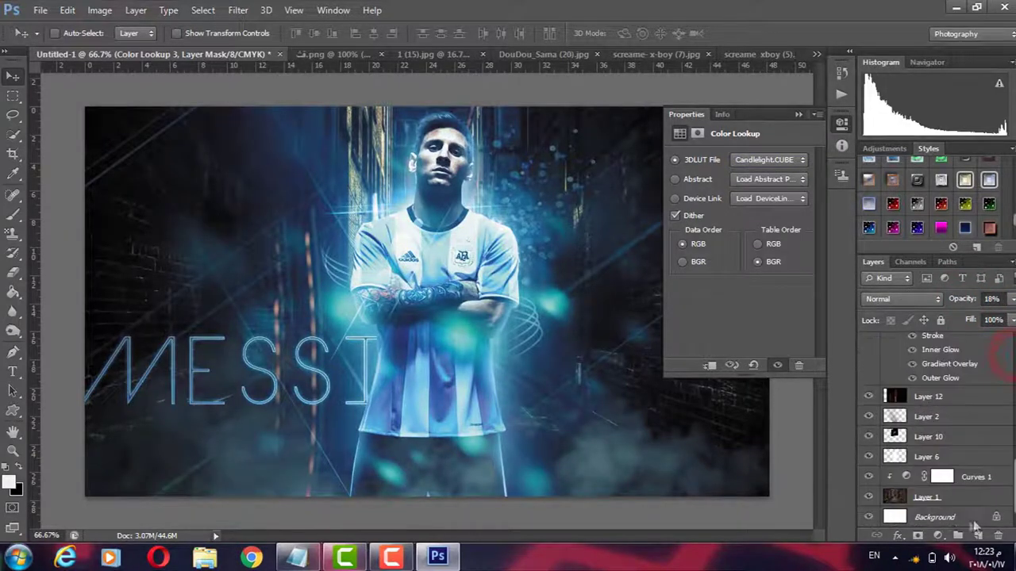
left_click(951, 477)
double_click(951, 477)
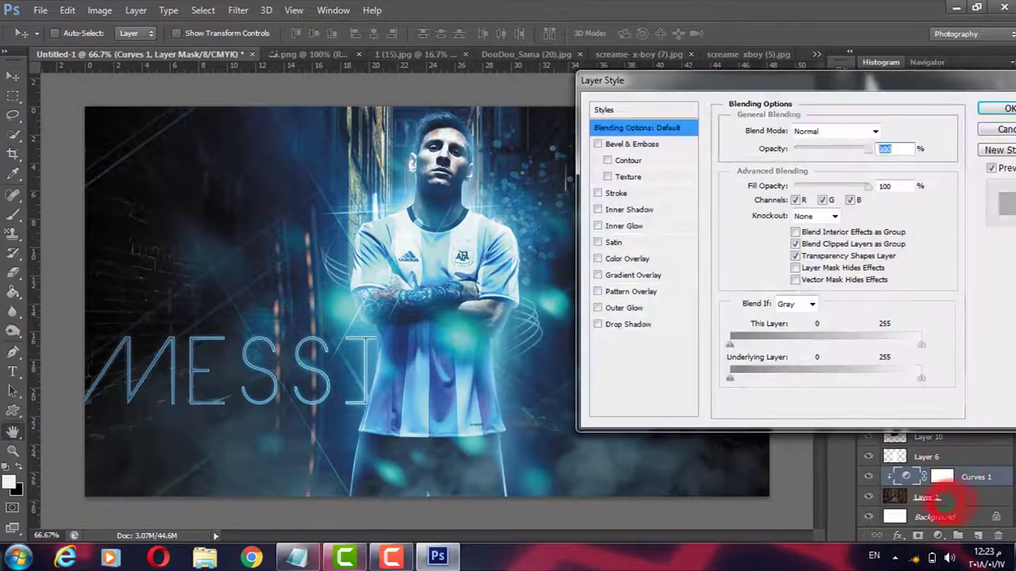
left_click(1005, 129)
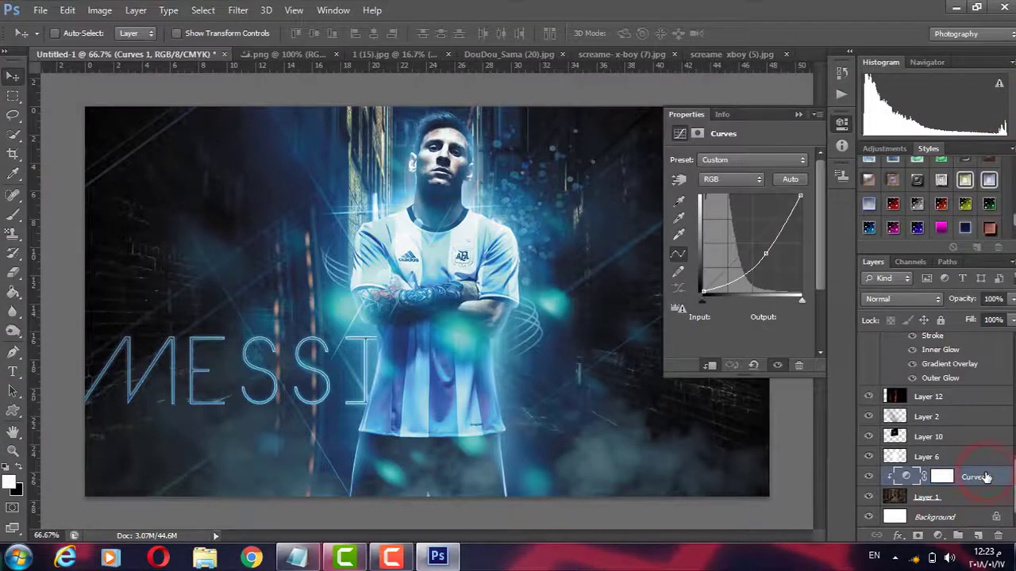
key("ctrl+j")
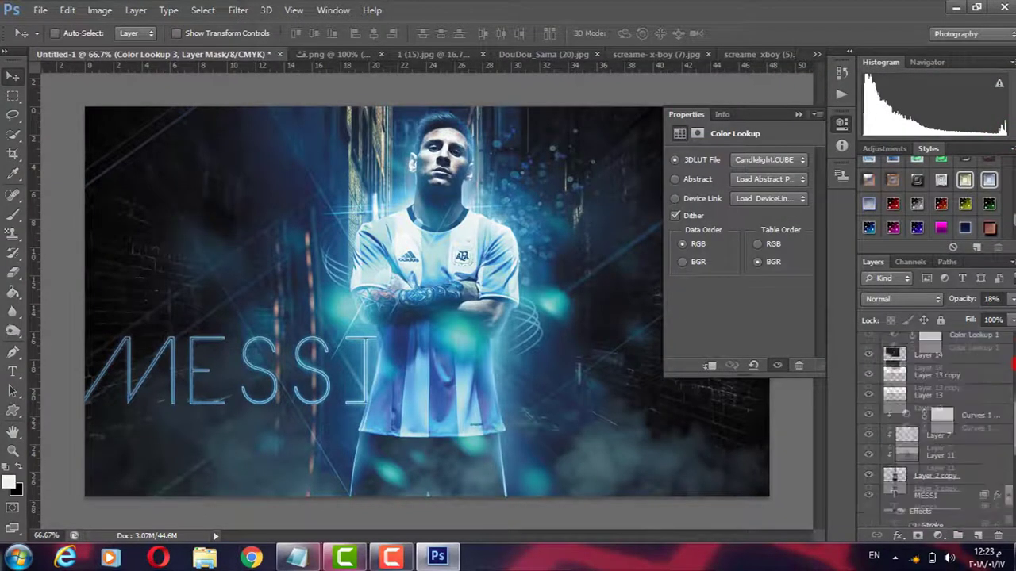
left_click(951, 476)
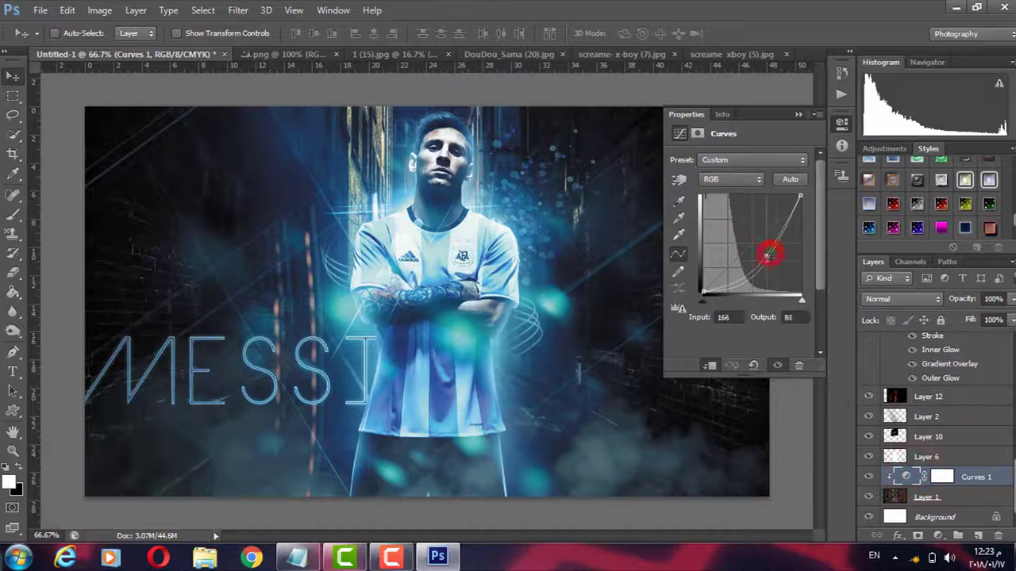
left_click_drag(768, 254, 766, 261)
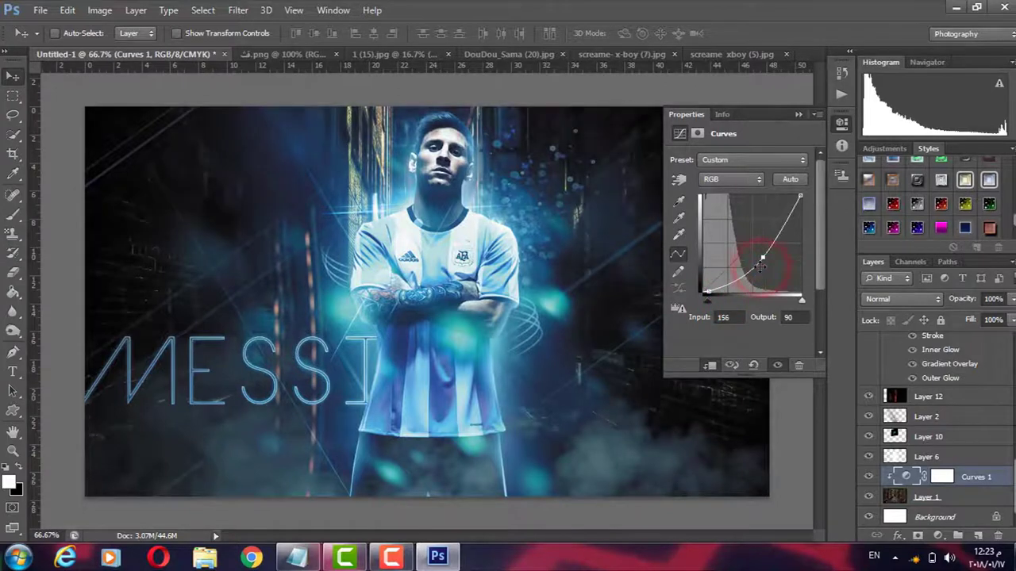
left_click(798, 116)
Open the Hcytb4B glass-shard image from the stock images folder
left_click(40, 9)
left_click(44, 41)
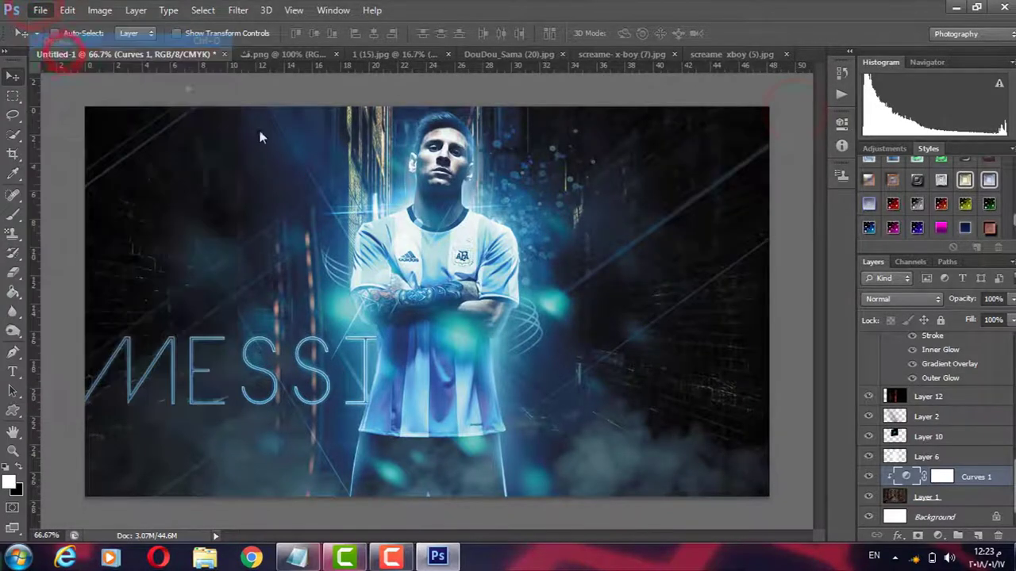
double_click(930, 138)
key("Down")
key("Down")
key("Down")
key("Down")
key("Down")
key("Down")
key("Down")
key("Down")
key("Down")
key("Down")
key("Down")
key("Left")
key("Right")
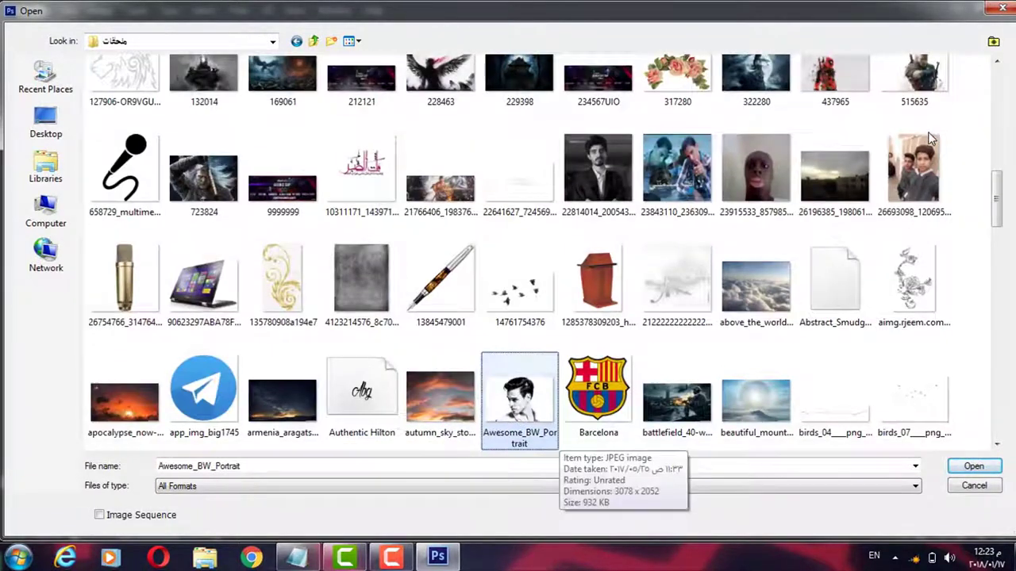
key("Down")
key("Right")
key("Right")
key("Right")
key("Right")
key("Left")
key("Left")
key("Left")
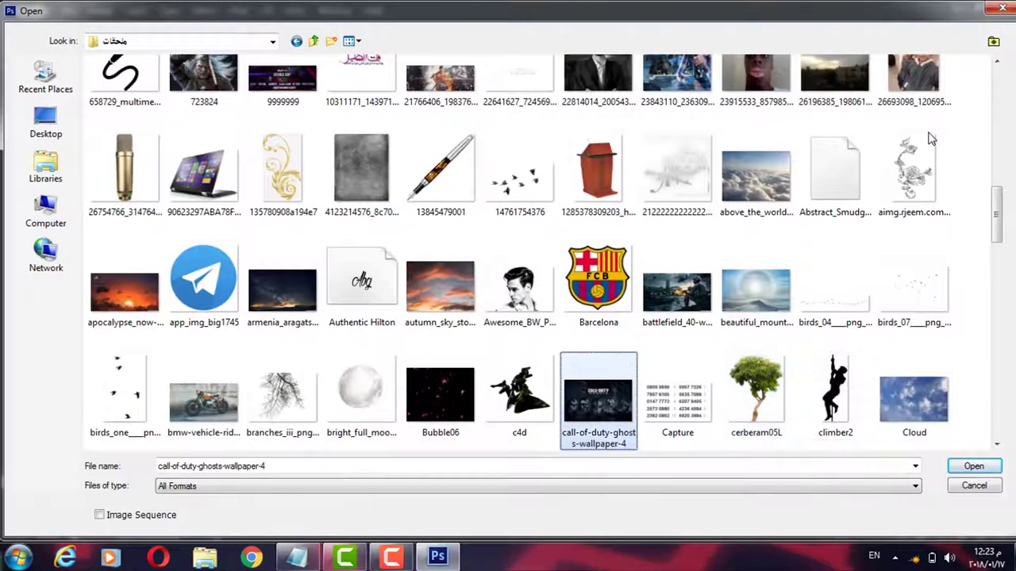
key("Left")
key("Down")
key("Down")
key("Down")
key("Left")
key("Right")
key("Right")
key("Right")
key("Up")
key("Right")
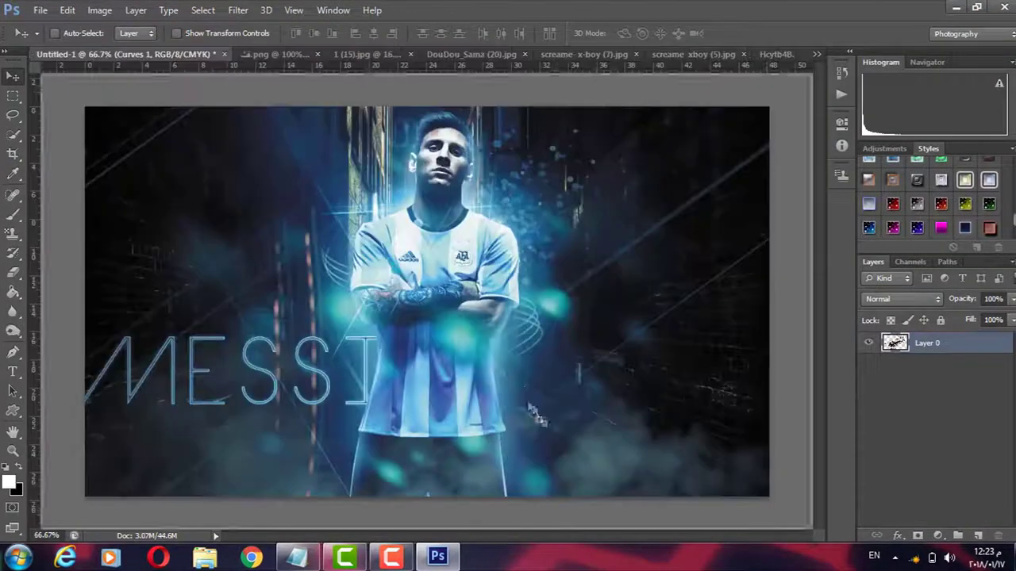
Place the shards in the poster's upper left as Layer 15 and shift their hue to blue
mouse_move(60, 57)
left_mouse_down()
mouse_move(503, 357)
mouse_move(389, 147)
mouse_move(418, 123)
left_mouse_up()
left_click_drag(418, 213, 426, 185)
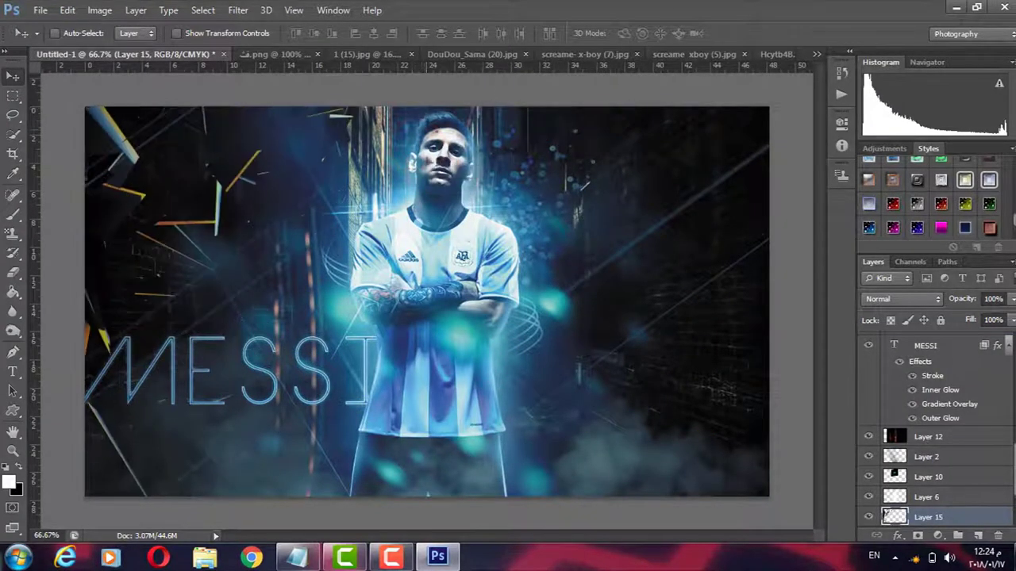
key("ctrl+u")
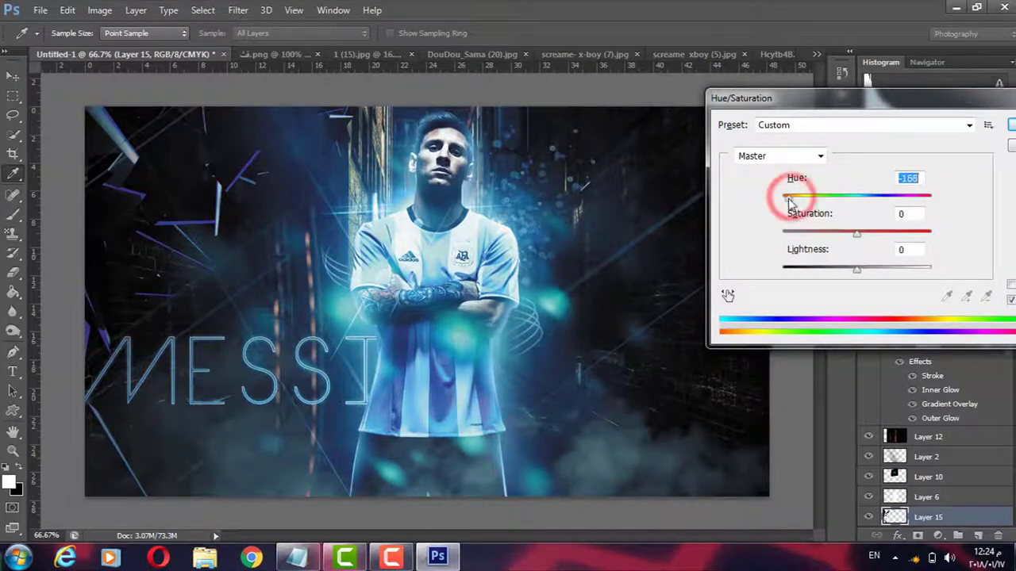
key("Return")
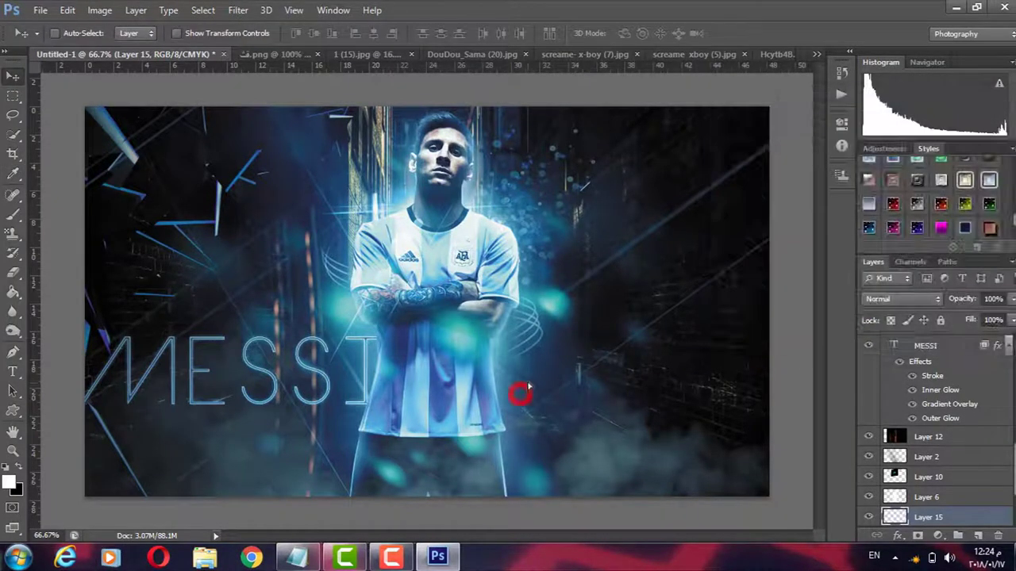
left_click_drag(528, 392, 518, 386)
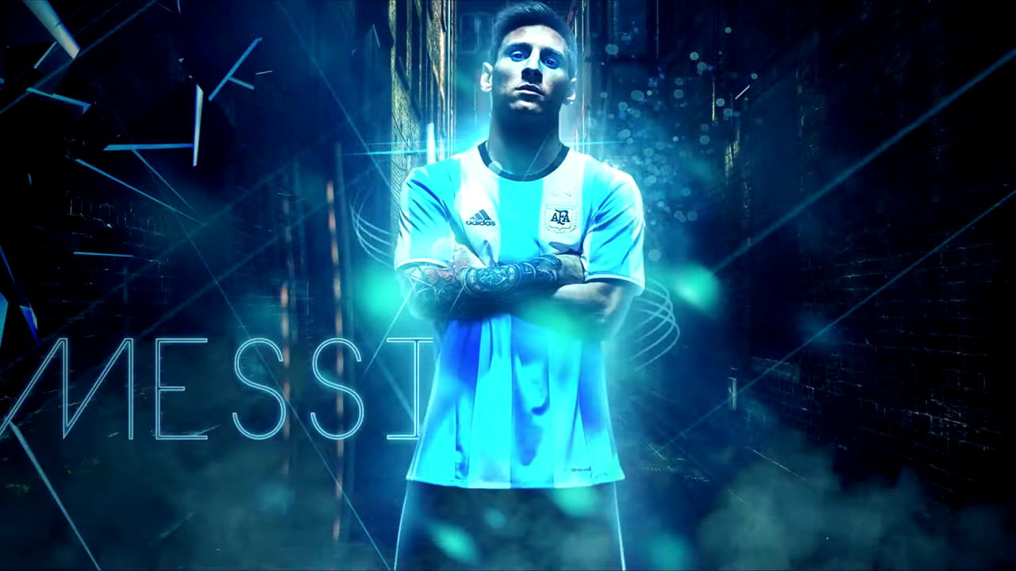